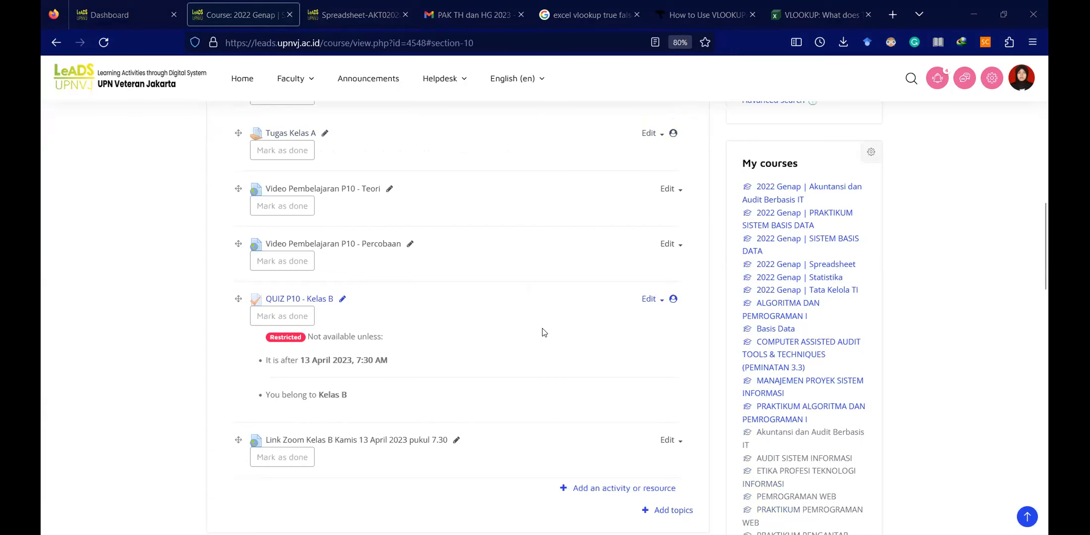
Open the Tugas Kelas A assignment separately, check its dates, Latihan P10.xlsx attachment and grading summary, and return to the course page.
{"action": "right_click", "coordinate": [294, 232]}
{"action": "left_click", "coordinate": [322, 243]}
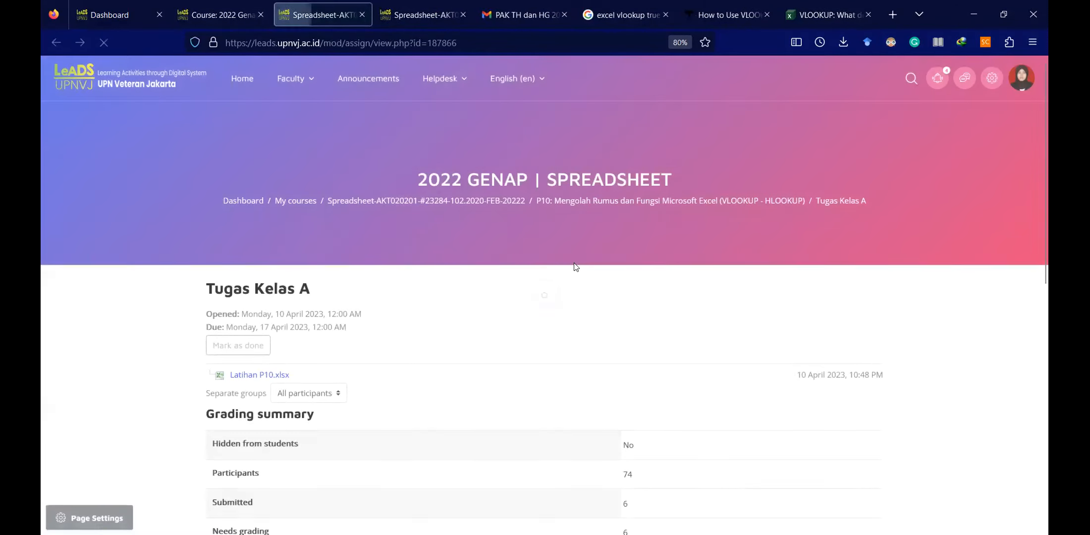
{"action": "scroll", "coordinate": [566, 269], "scroll_direction": "down", "scroll_amount": 1}
{"action": "scroll", "coordinate": [568, 273], "scroll_direction": "down", "scroll_amount": 1}
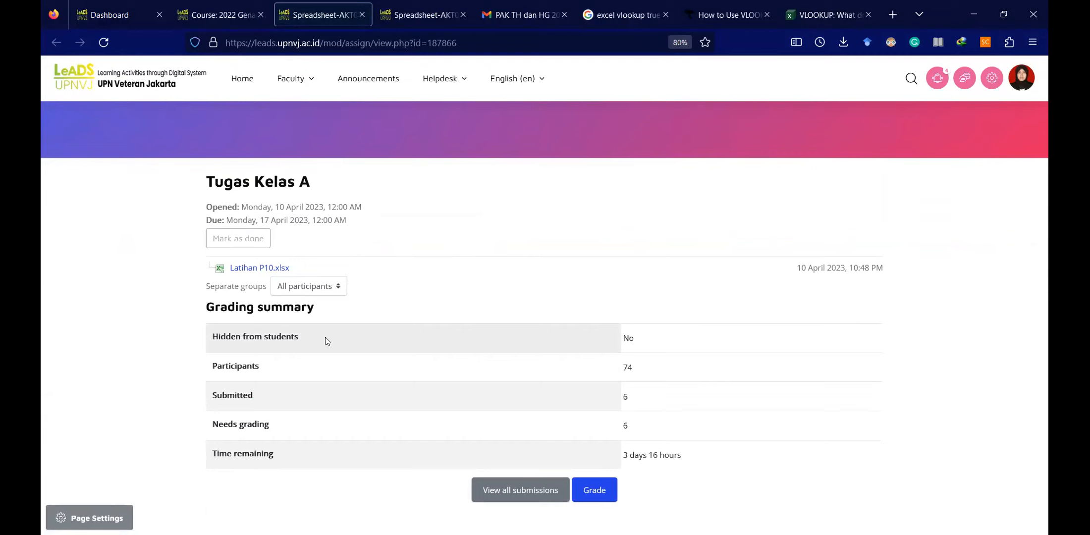
{"action": "left_click", "coordinate": [239, 4]}
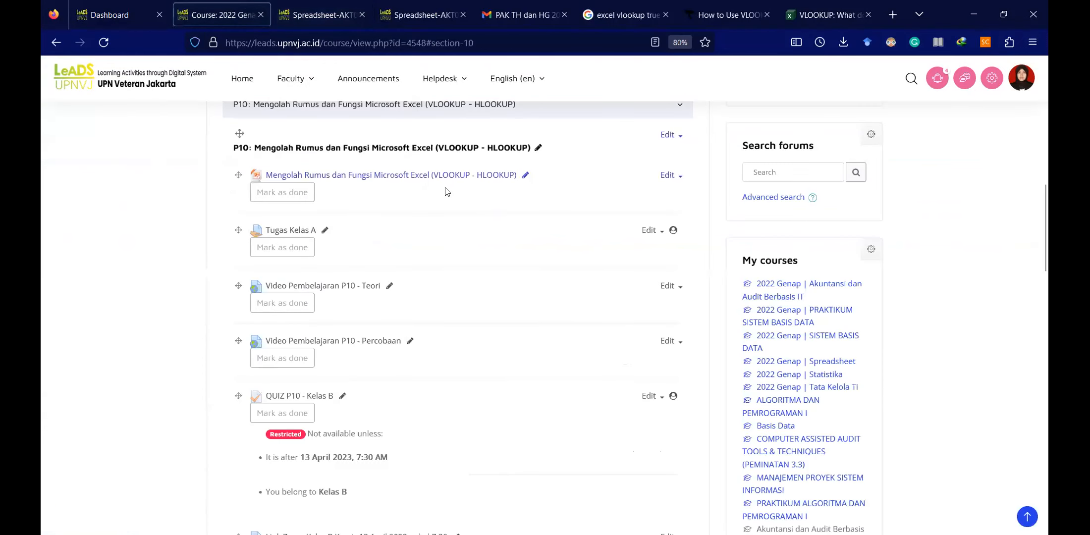
{"action": "scroll", "coordinate": [293, 291], "scroll_direction": "down", "scroll_amount": 2}
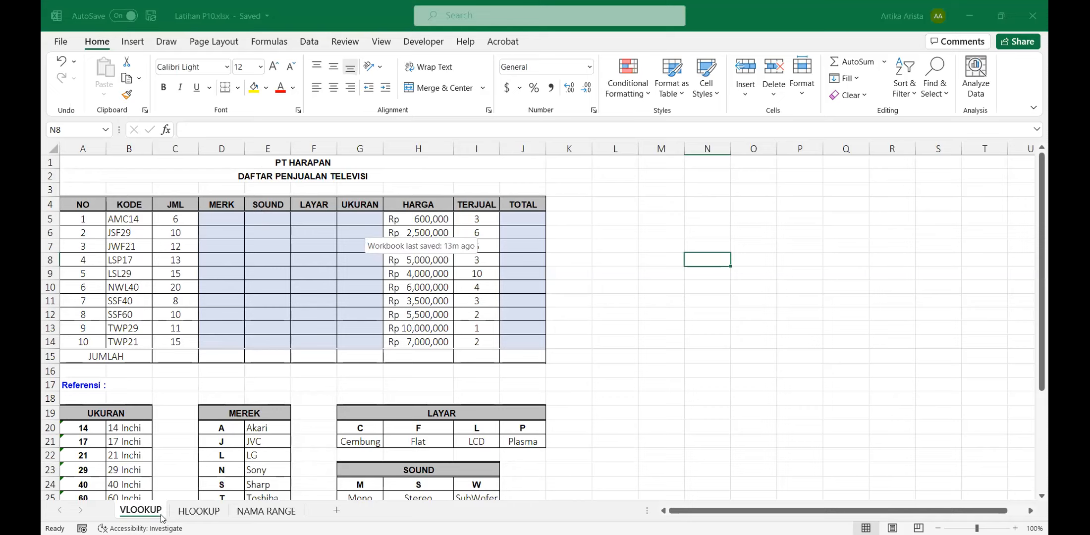
Look through the VLOOKUP, HLOOKUP and NAMA RANGE sheets of Latihan P10.xlsx in Excel and return to the VLOOKUP sheet.
{"action": "left_click", "coordinate": [190, 511]}
{"action": "left_click", "coordinate": [141, 510]}
{"action": "left_click", "coordinate": [195, 511]}
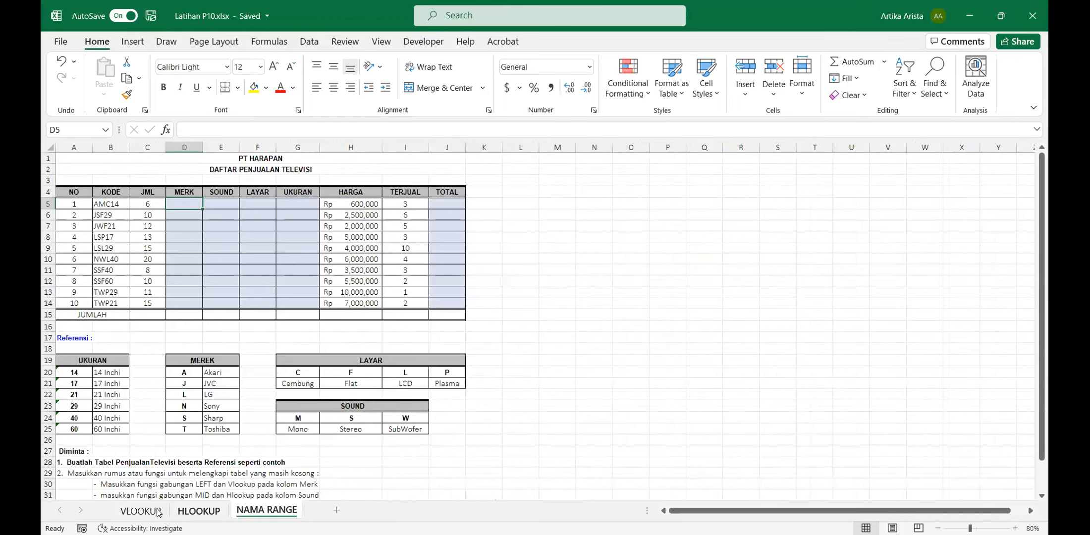
{"action": "left_click", "coordinate": [140, 510]}
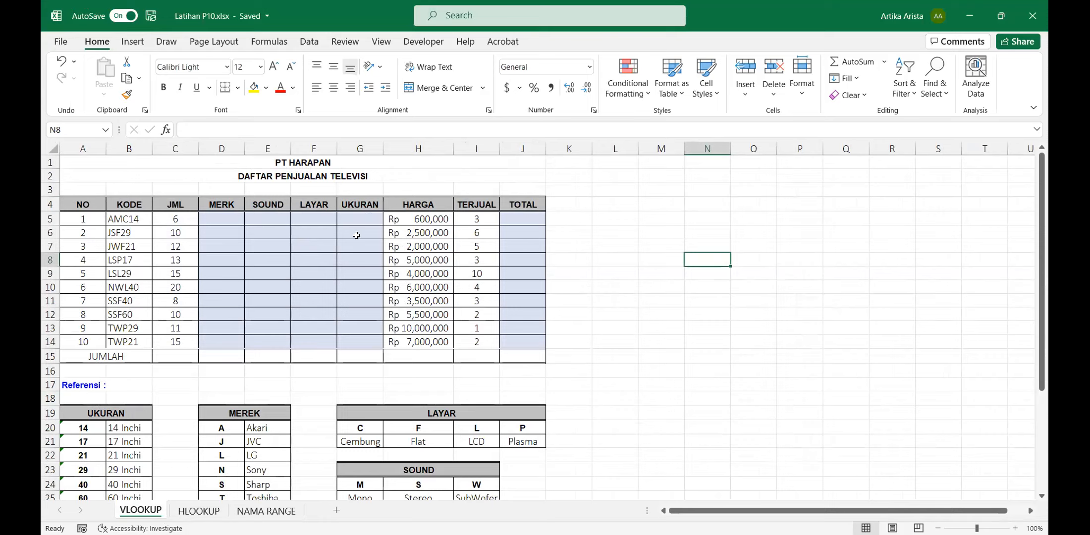
Examine the television sales table on the VLOOKUP sheet and its UKURAN, MEREK and LAYAR reference tables.
{"action": "left_click", "coordinate": [357, 235]}
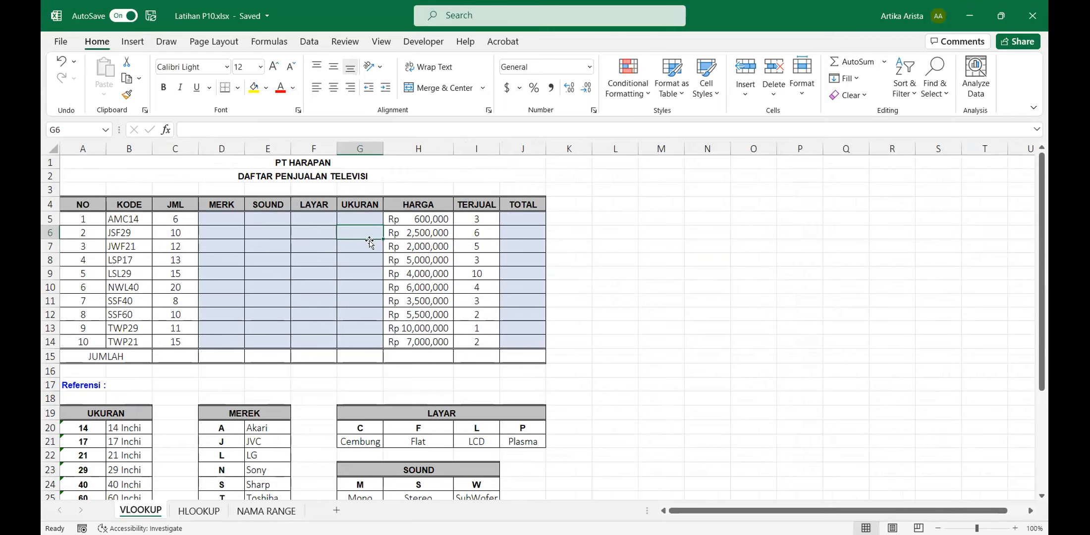
{"action": "scroll", "coordinate": [361, 226], "scroll_direction": "down", "scroll_amount": 1}
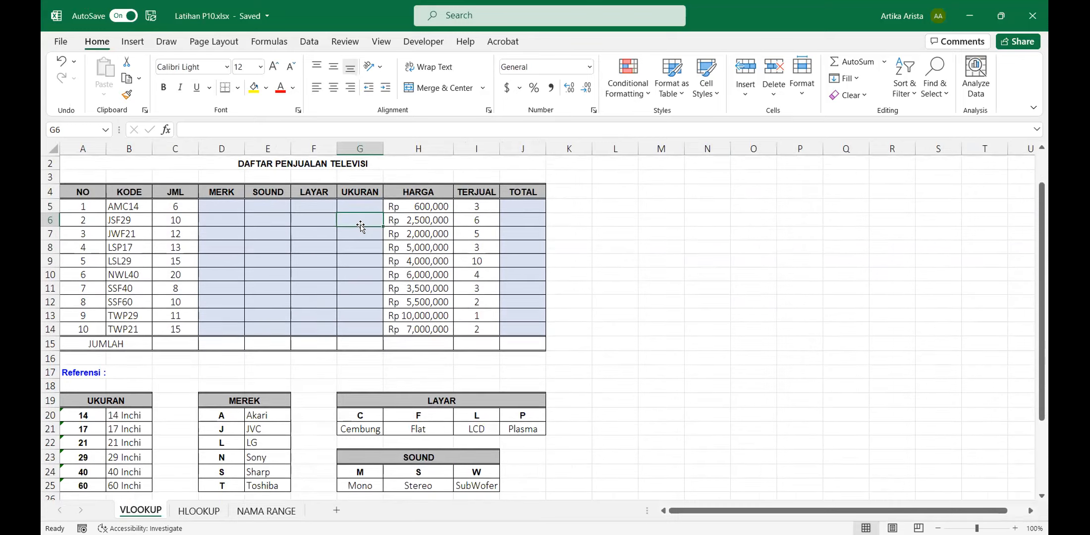
{"action": "scroll", "coordinate": [361, 227], "scroll_direction": "up", "scroll_amount": 1}
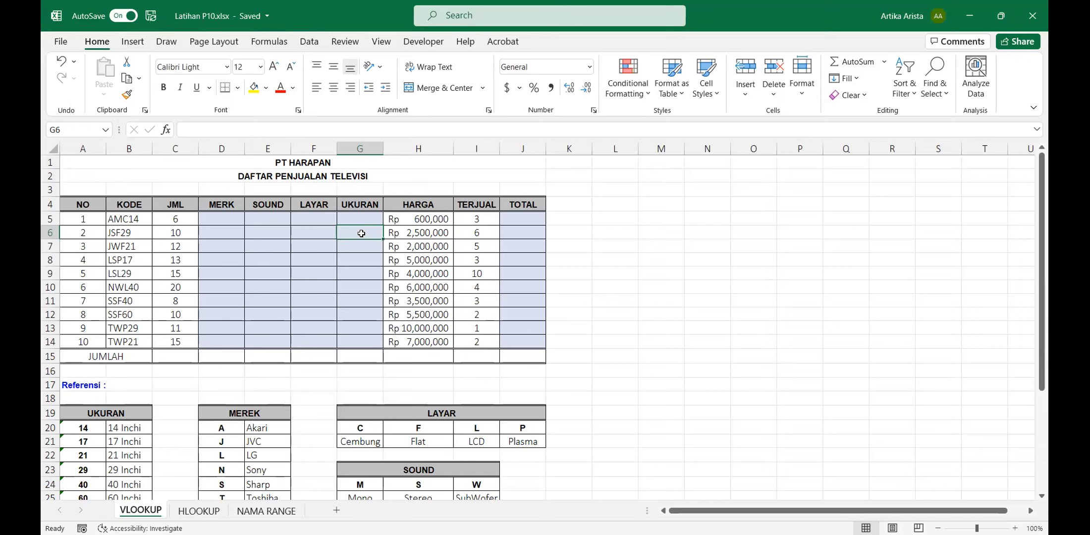
{"action": "scroll", "coordinate": [361, 233], "scroll_direction": "down", "scroll_amount": 6}
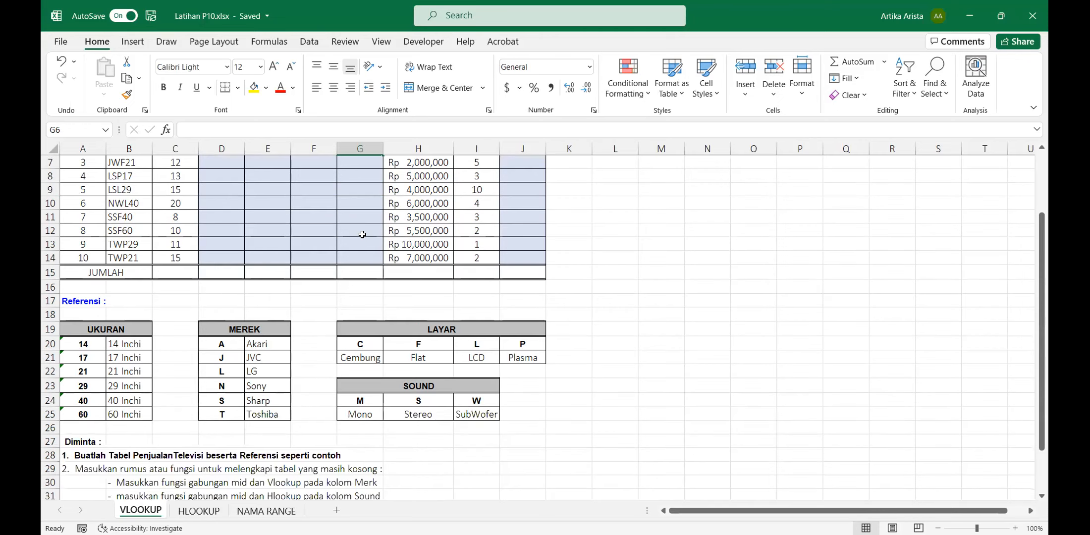
{"action": "scroll", "coordinate": [366, 236], "scroll_direction": "up", "scroll_amount": 3}
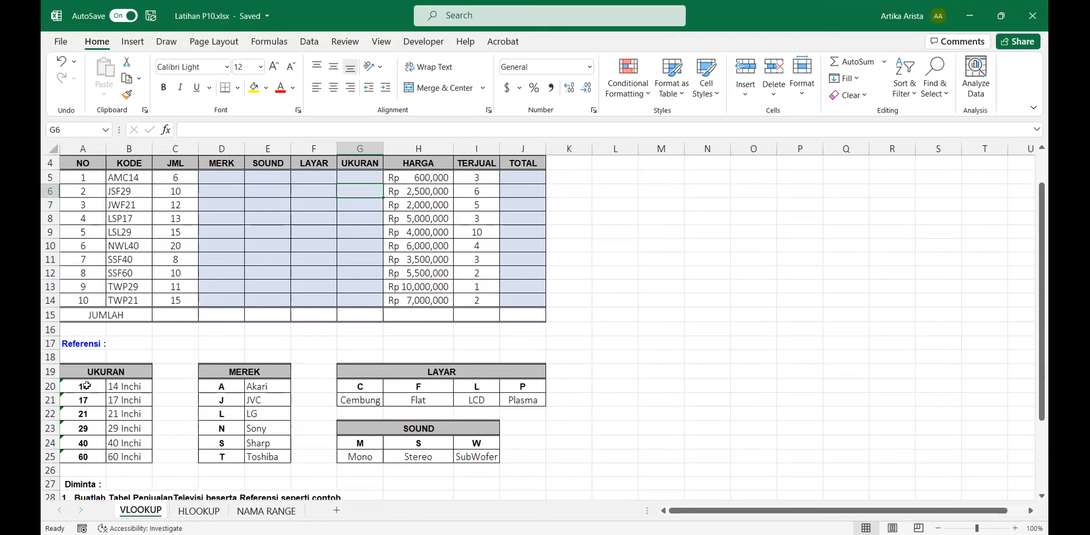
{"action": "left_click_drag", "start_coordinate": [99, 373], "coordinate": [143, 448]}
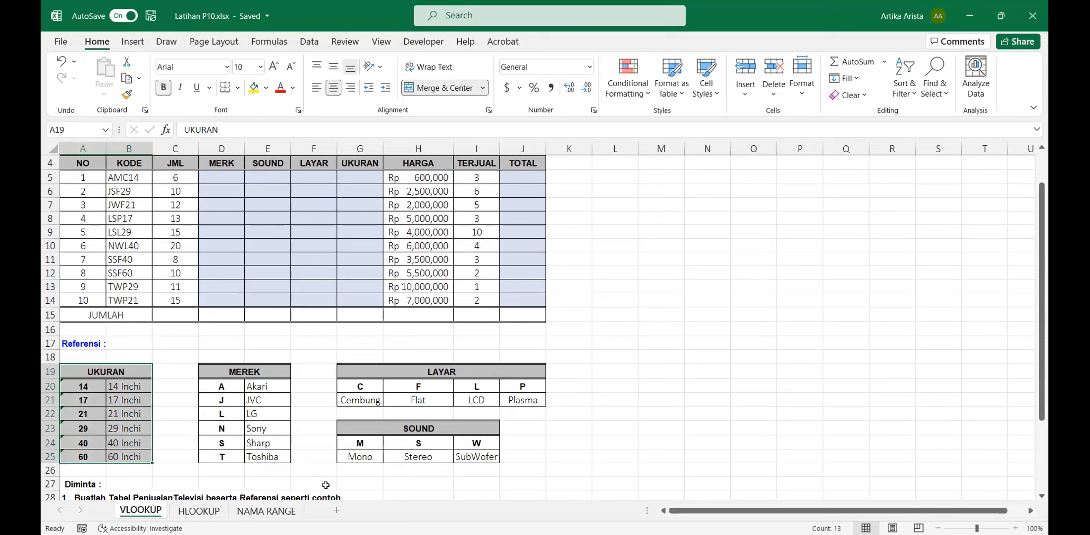
{"action": "left_click_drag", "start_coordinate": [221, 372], "coordinate": [260, 455]}
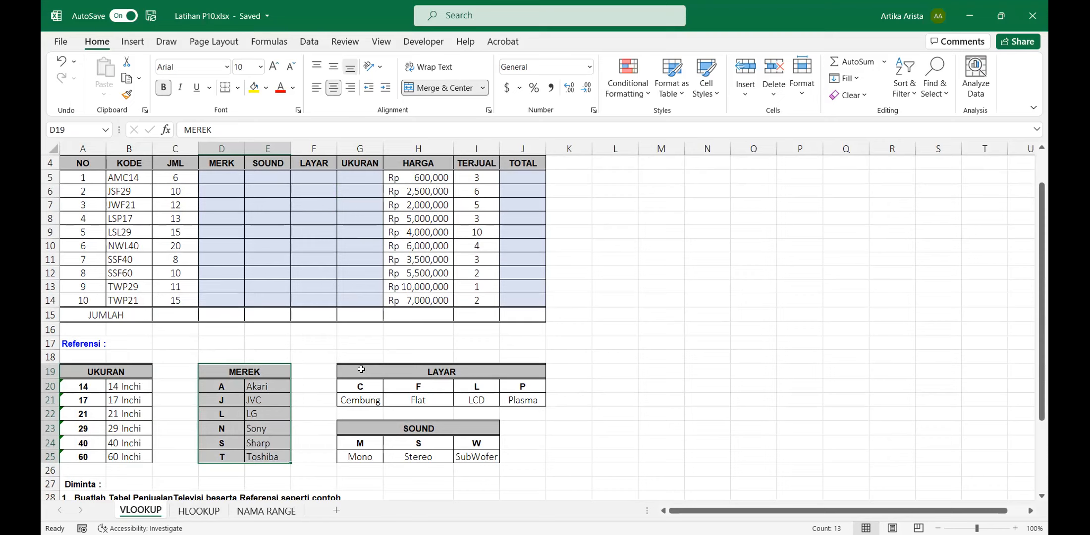
{"action": "left_click_drag", "start_coordinate": [362, 369], "coordinate": [427, 402]}
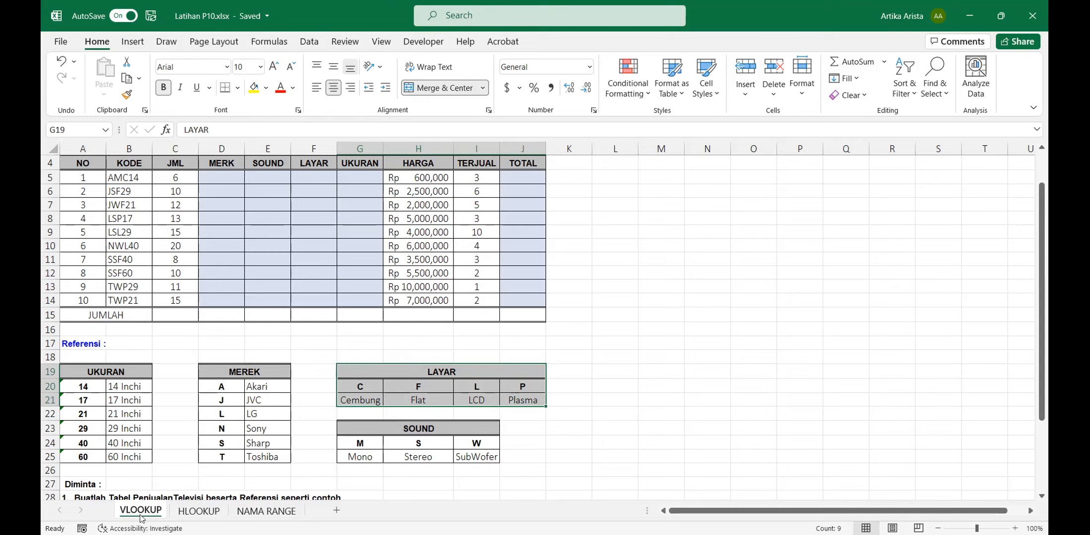
View the exercises on the HLOOKUP and NAMA RANGE sheets and go back to the VLOOKUP sheet.
{"action": "left_click", "coordinate": [200, 519]}
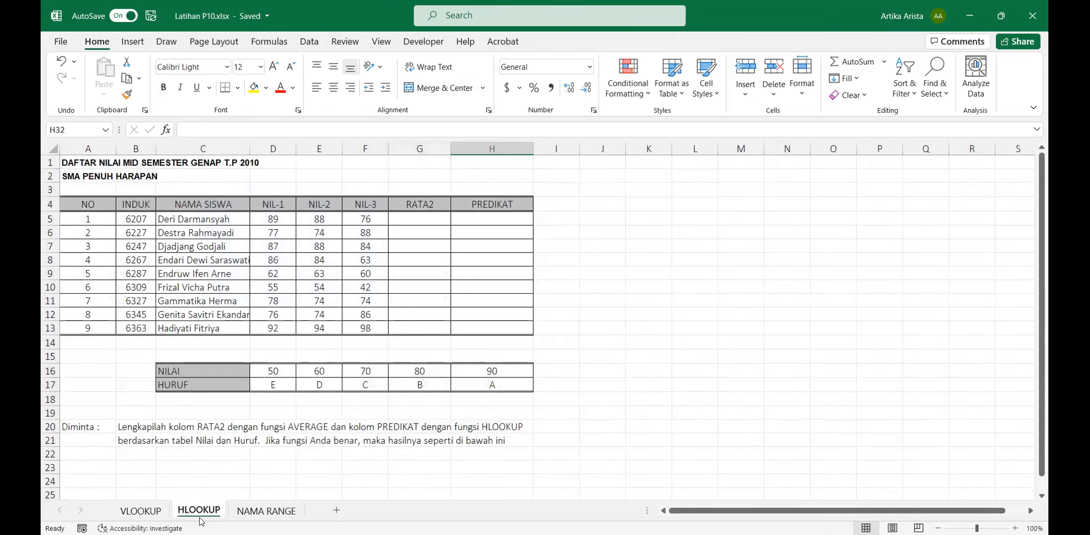
{"action": "left_click", "coordinate": [266, 511]}
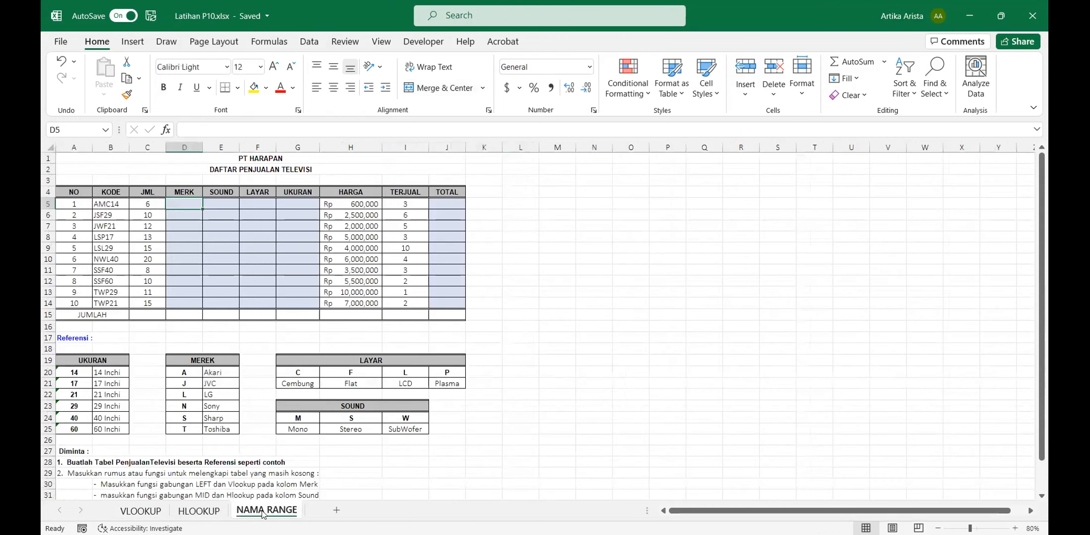
{"action": "left_click", "coordinate": [148, 512]}
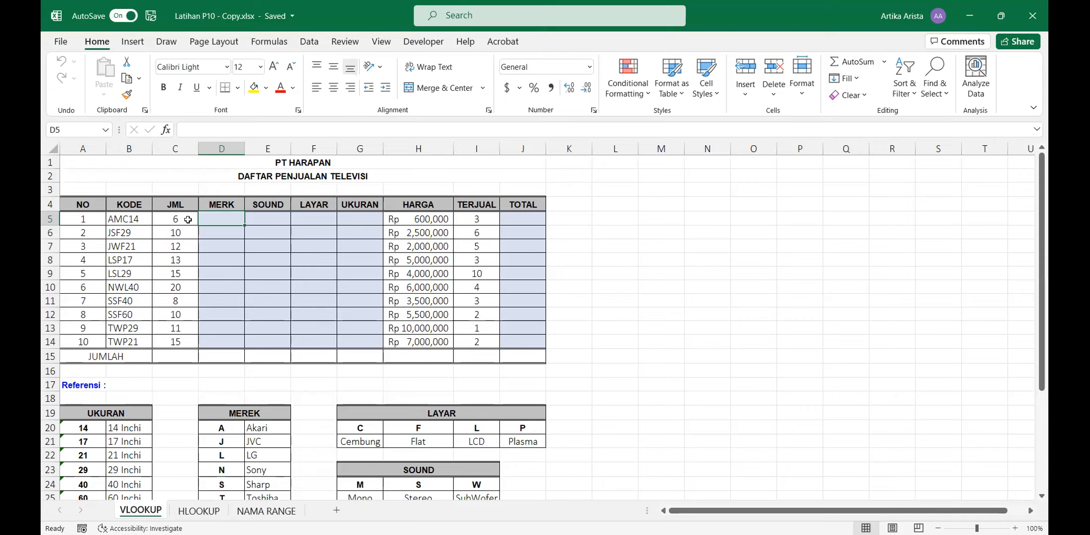
Compare the MERK column heading with the MEREK reference table that supplies its brand names.
{"action": "left_click", "coordinate": [233, 205]}
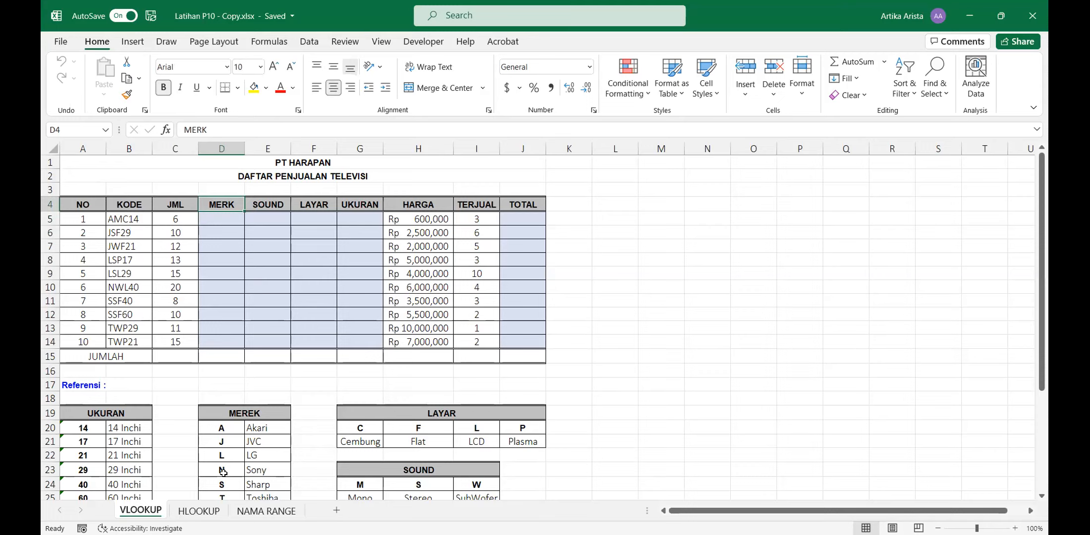
{"action": "left_click_drag", "start_coordinate": [220, 412], "coordinate": [253, 497]}
{"action": "left_click_drag", "start_coordinate": [253, 454], "coordinate": [267, 469]}
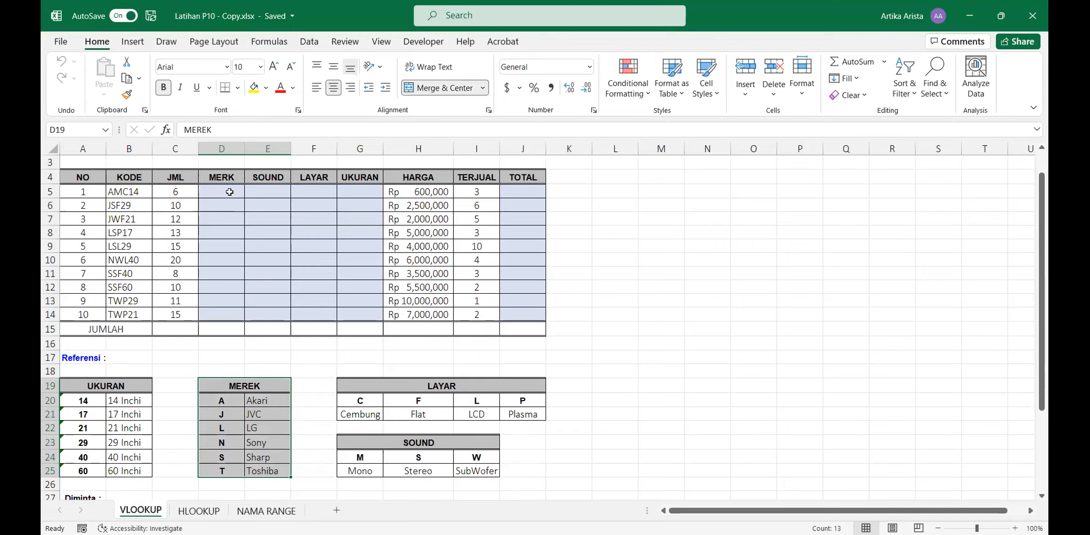
Enter =VLOOKUP(B5,D20:E25,2) in cell D5 of the MERK column and fill it down to D14.
{"action": "left_click", "coordinate": [229, 191]}
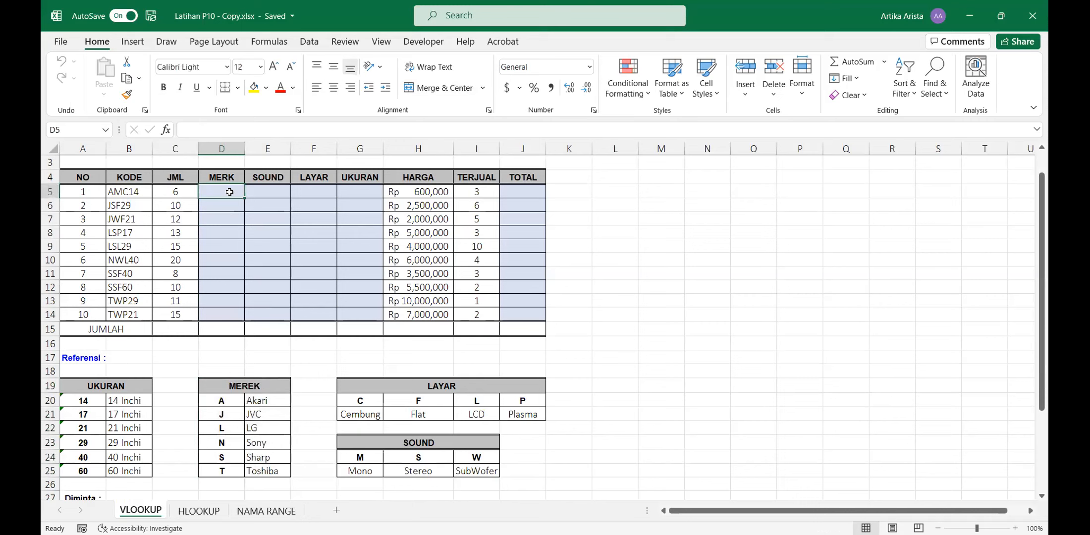
{"action": "type", "text": "="}
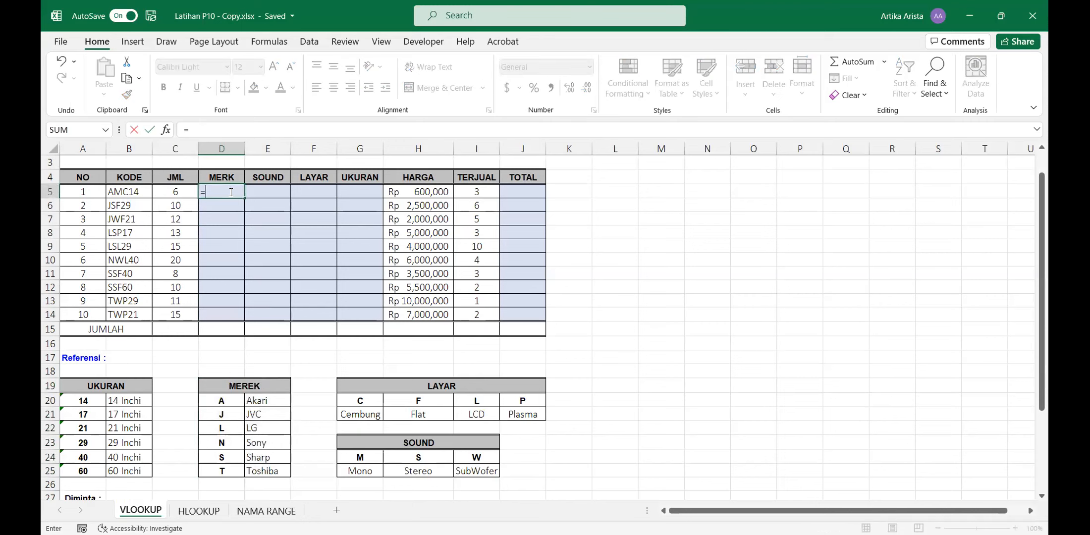
{"action": "type", "text": "V"}
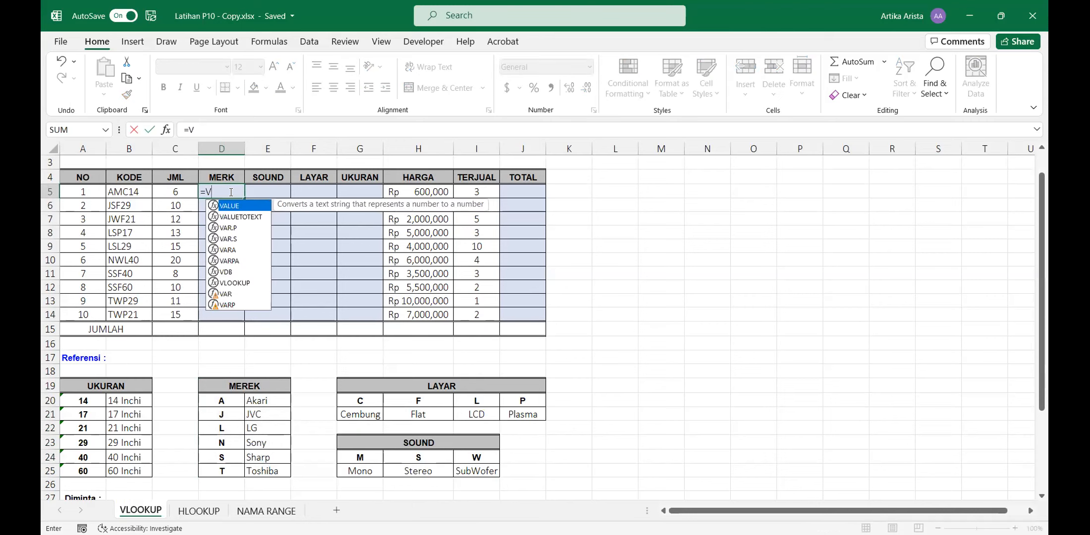
{"action": "type", "text": "LOOKUP"}
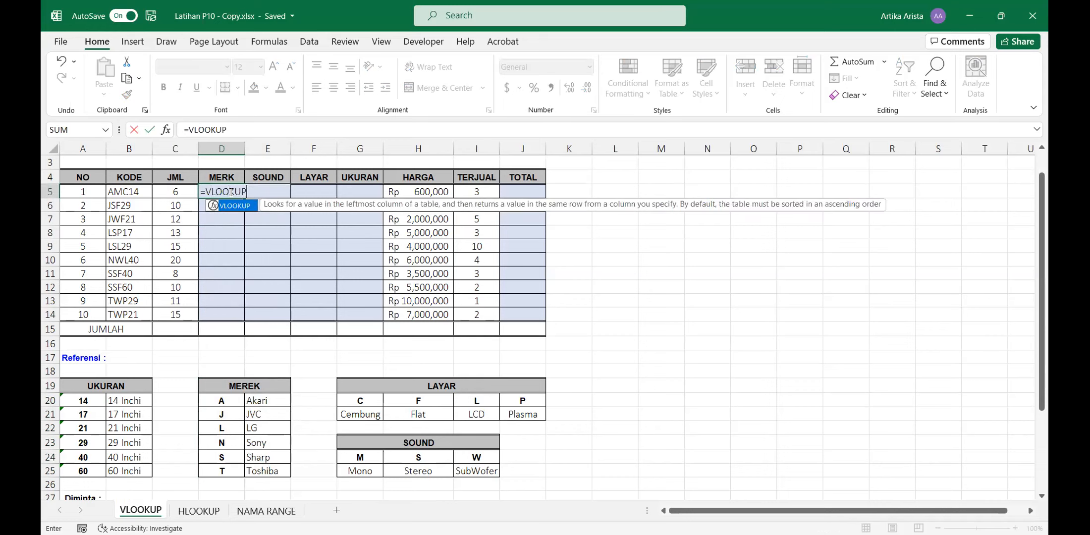
{"action": "type", "text": "("}
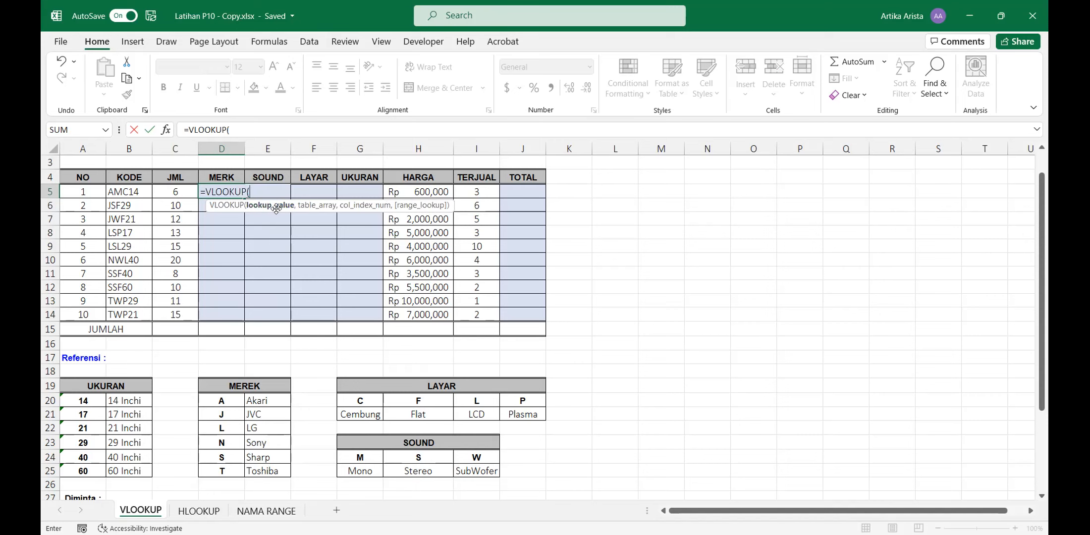
{"action": "scroll", "coordinate": [144, 208], "scroll_direction": "down", "scroll_amount": 3}
{"action": "scroll", "coordinate": [133, 190], "scroll_direction": "up", "scroll_amount": 2}
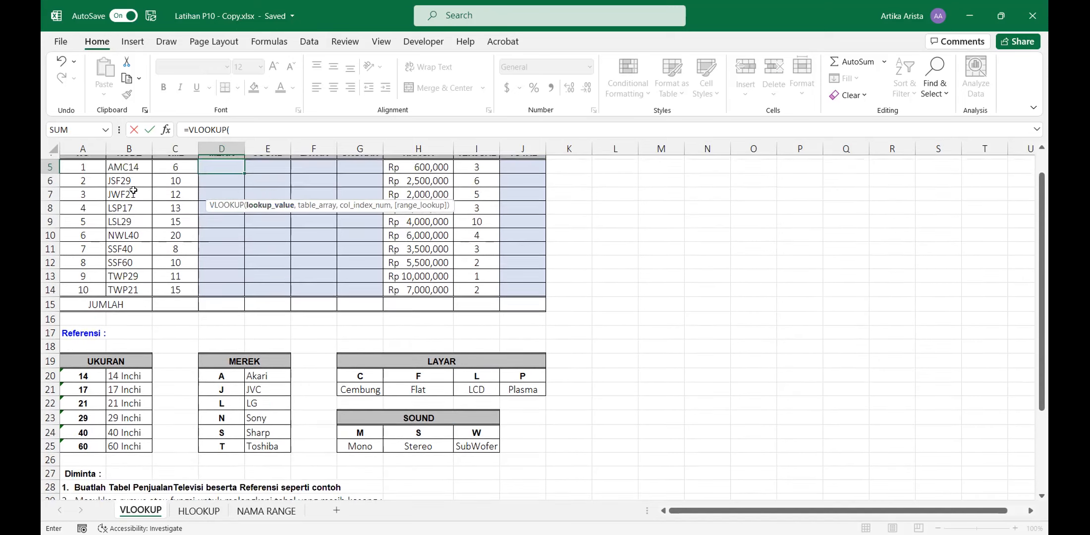
{"action": "scroll", "coordinate": [134, 190], "scroll_direction": "up", "scroll_amount": 1}
{"action": "left_click", "coordinate": [136, 193]}
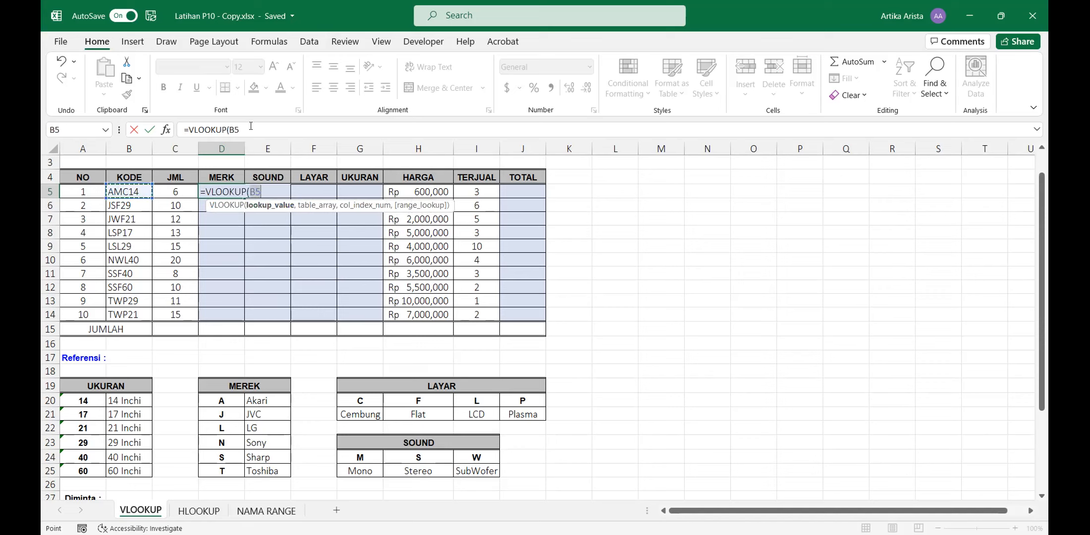
{"action": "type", "text": ","}
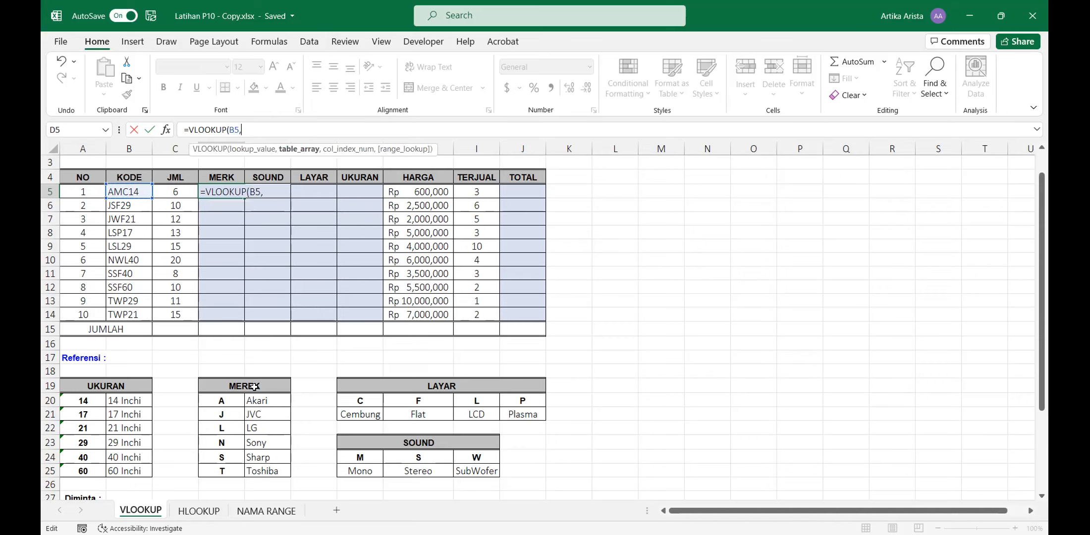
{"action": "left_click", "coordinate": [235, 401]}
{"action": "left_click_drag", "start_coordinate": [236, 401], "coordinate": [268, 470]}
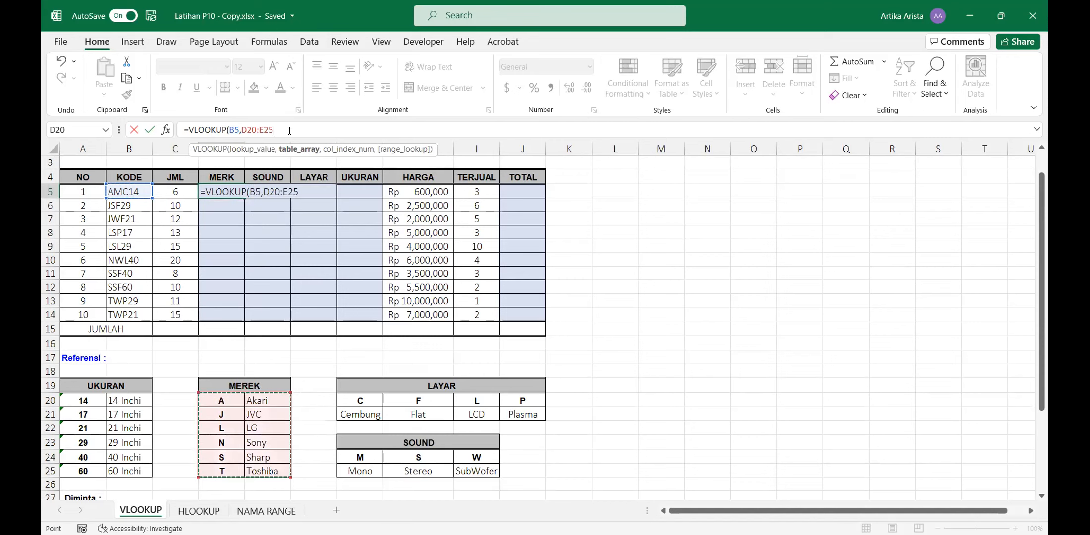
{"action": "type", "text": ",2"}
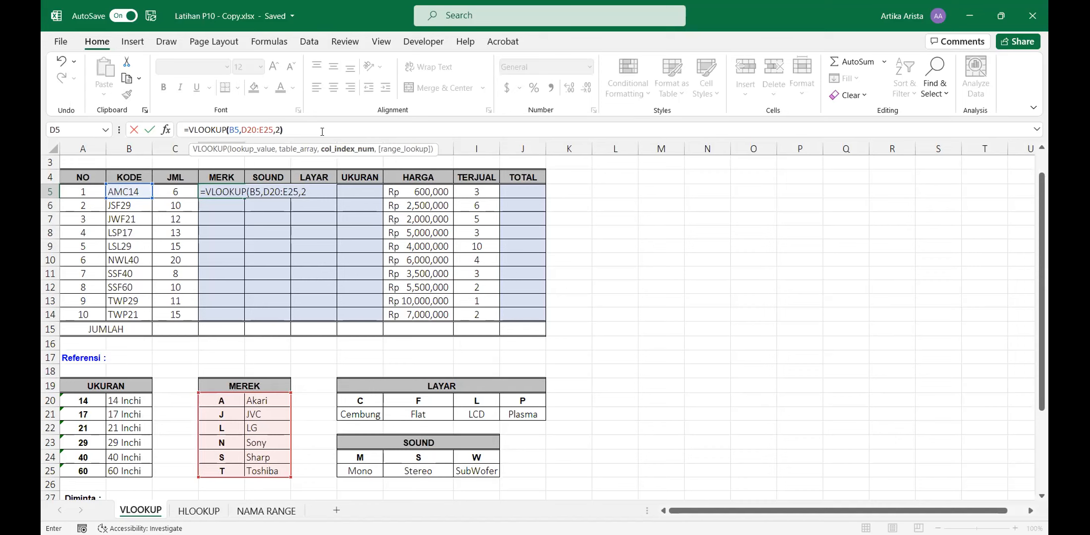
{"action": "key", "text": "Return"}
{"action": "left_click", "coordinate": [235, 193]}
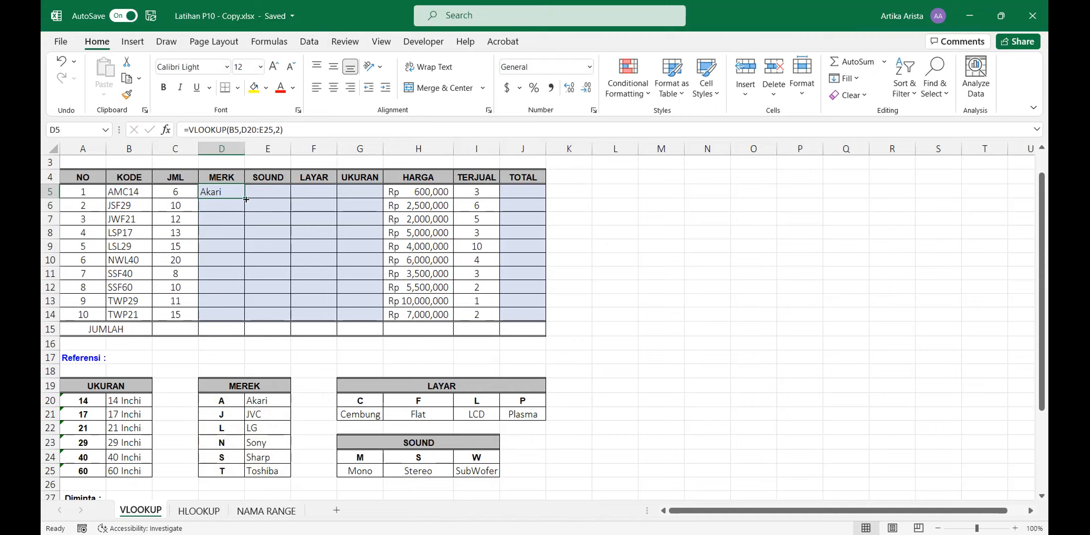
{"action": "left_click_drag", "start_coordinate": [246, 271], "coordinate": [252, 320]}
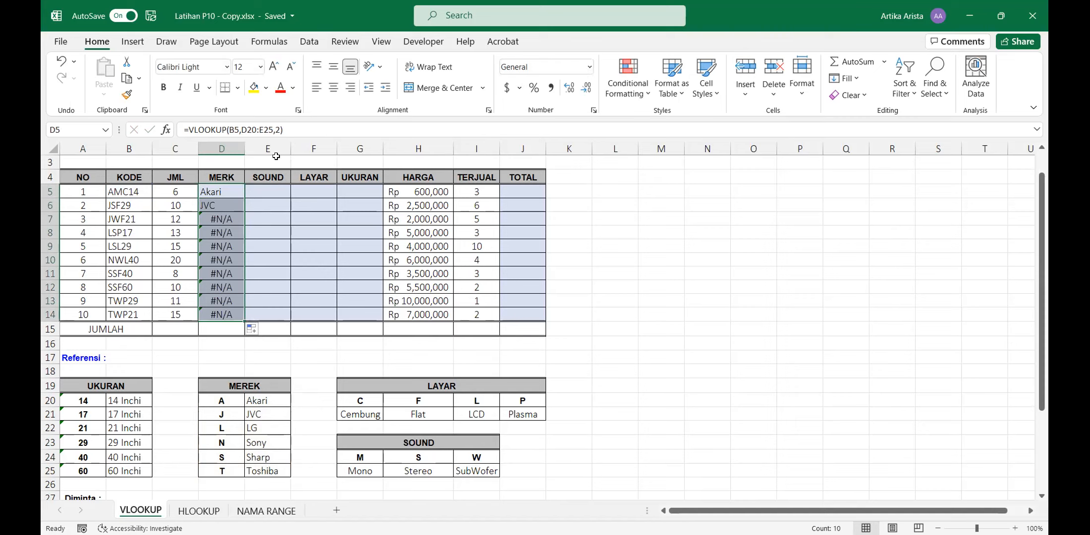
Make the lookup table range in D5 absolute, so the formula reads =VLOOKUP(B5,$D$20:$E$25,2).
{"action": "left_click", "coordinate": [231, 195]}
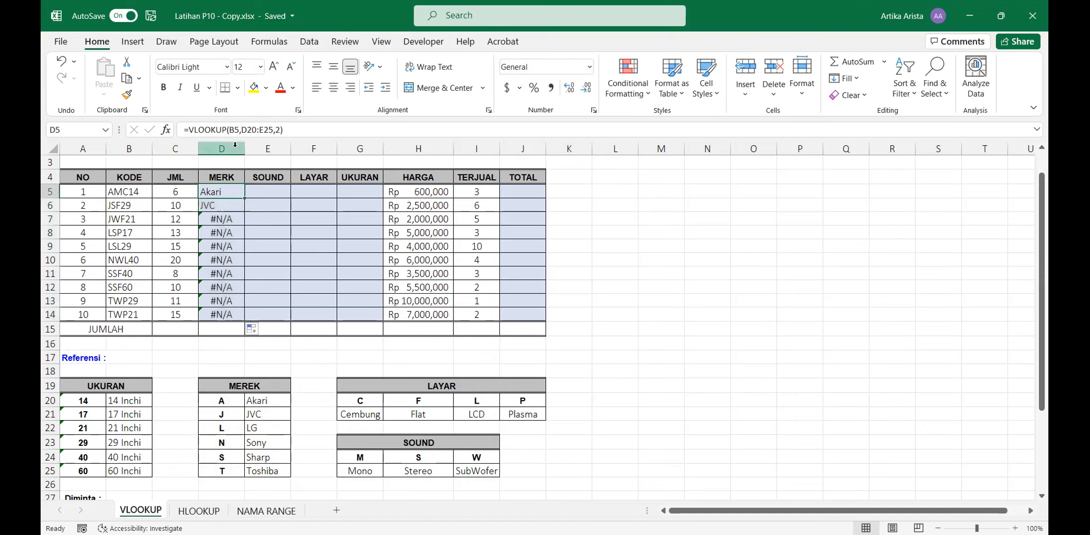
{"action": "left_click_drag", "start_coordinate": [241, 130], "coordinate": [272, 130]}
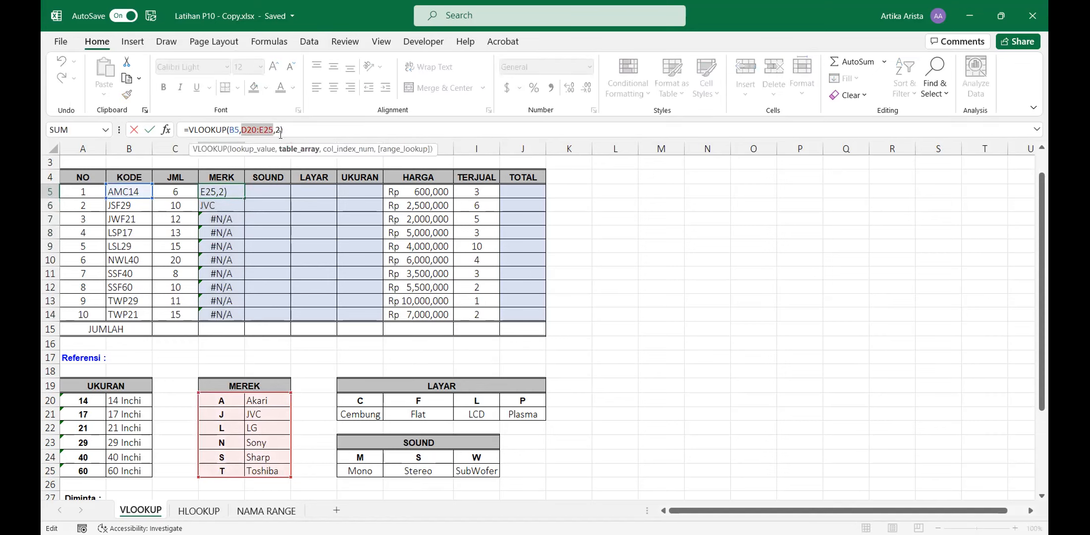
{"action": "key", "text": "F4"}
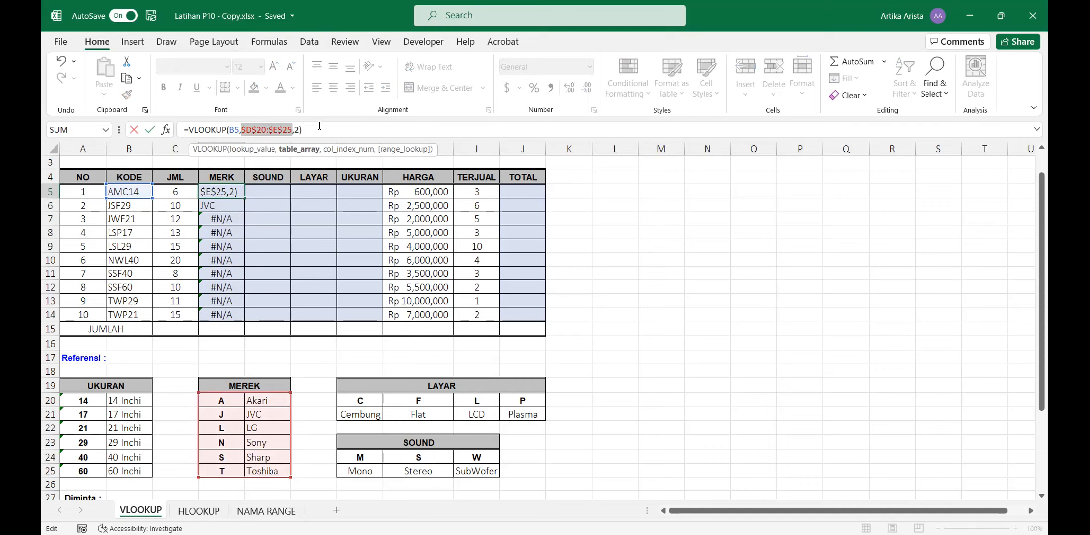
{"action": "key", "text": "Return"}
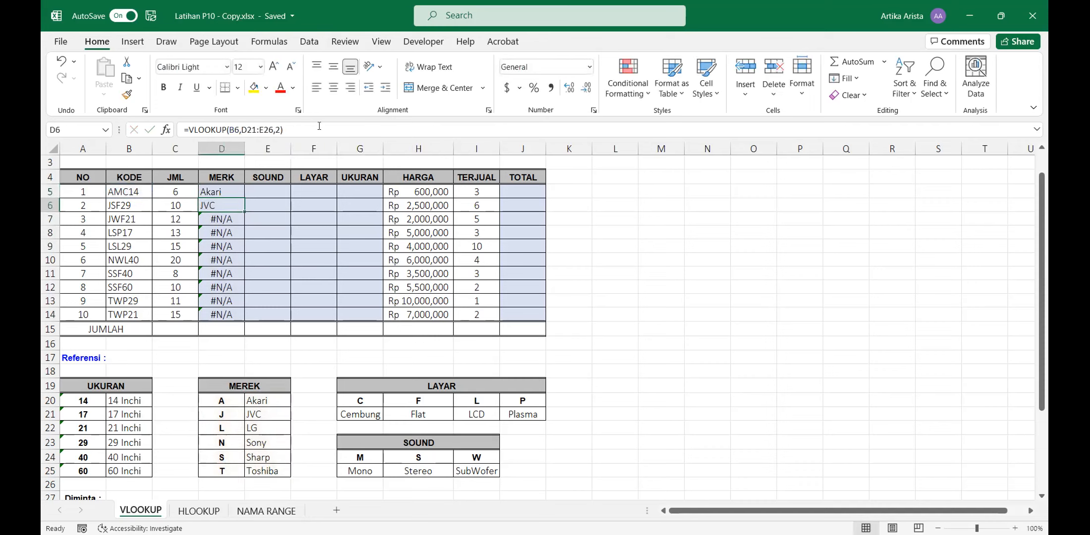
Fill the absolute-range VLOOKUP formula from D5 down the MERK column to D14.
{"action": "left_click", "coordinate": [235, 189]}
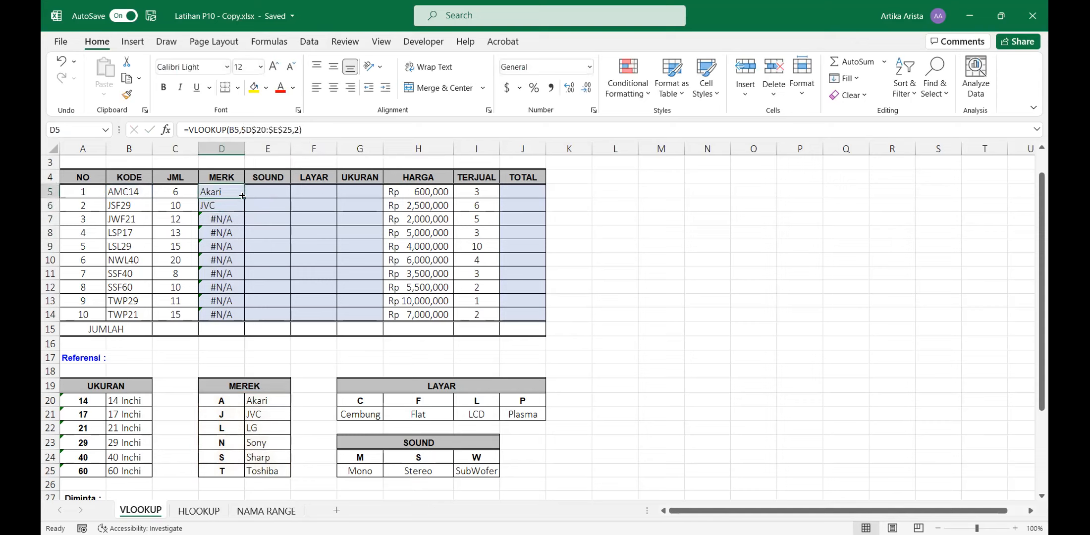
{"action": "left_click_drag", "start_coordinate": [242, 196], "coordinate": [250, 316]}
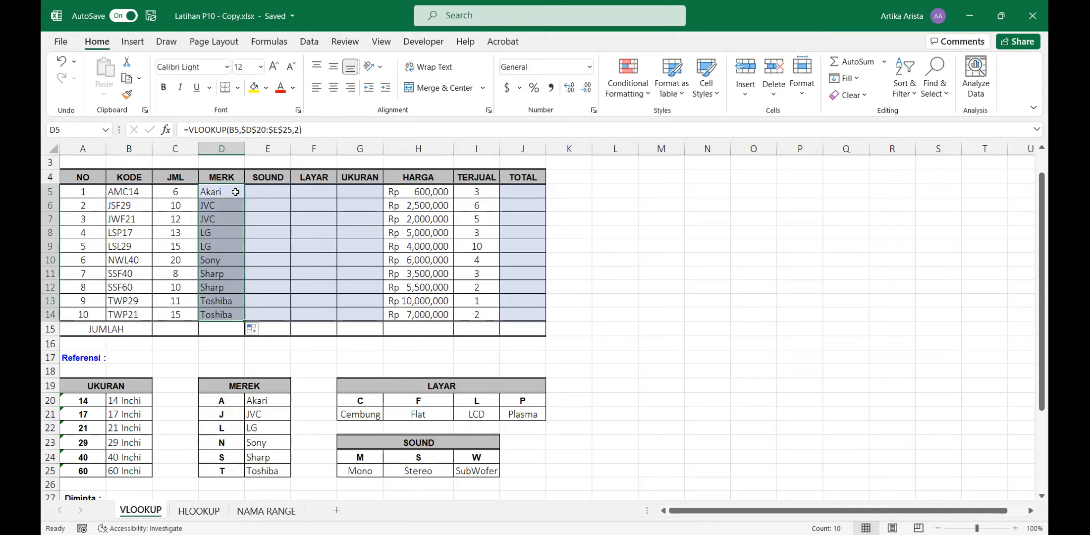
{"action": "left_click", "coordinate": [248, 384]}
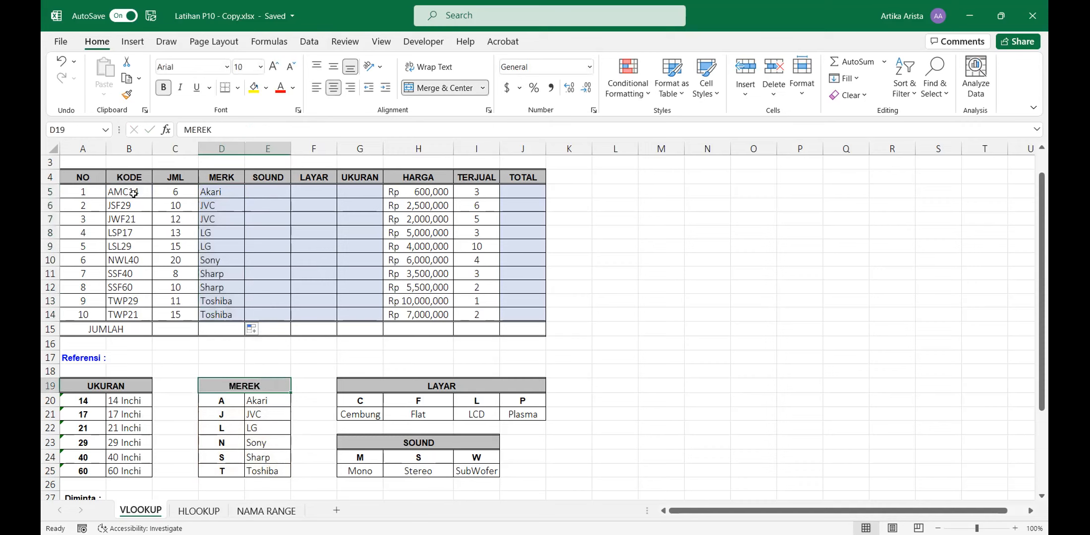
{"action": "left_click", "coordinate": [133, 193]}
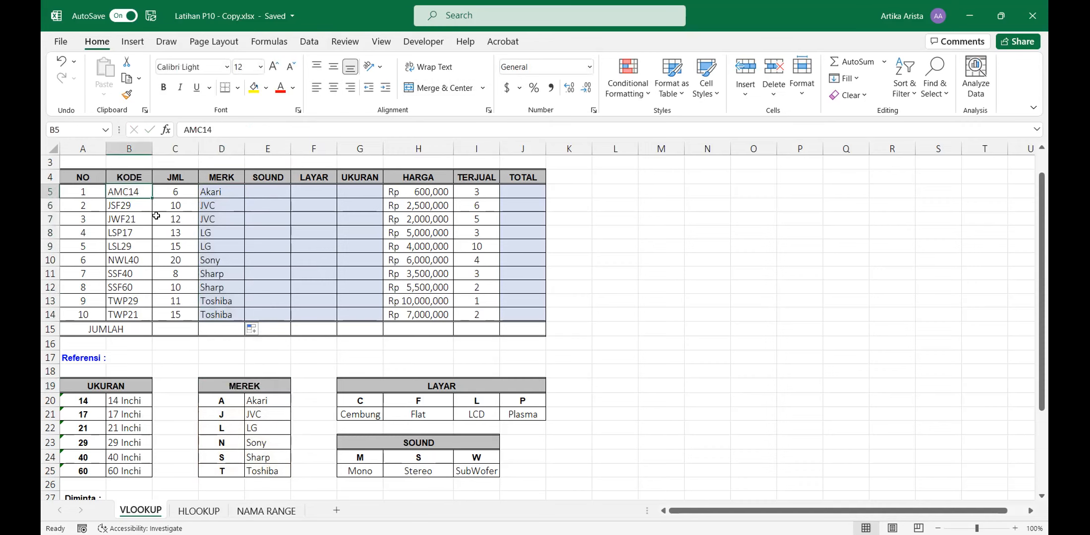
Replace the lookup value in D5 with LEFT(B5,1), so the formula reads =VLOOKUP(LEFT(B5,1),$D$20:$E$25,2).
{"action": "left_click", "coordinate": [236, 129]}
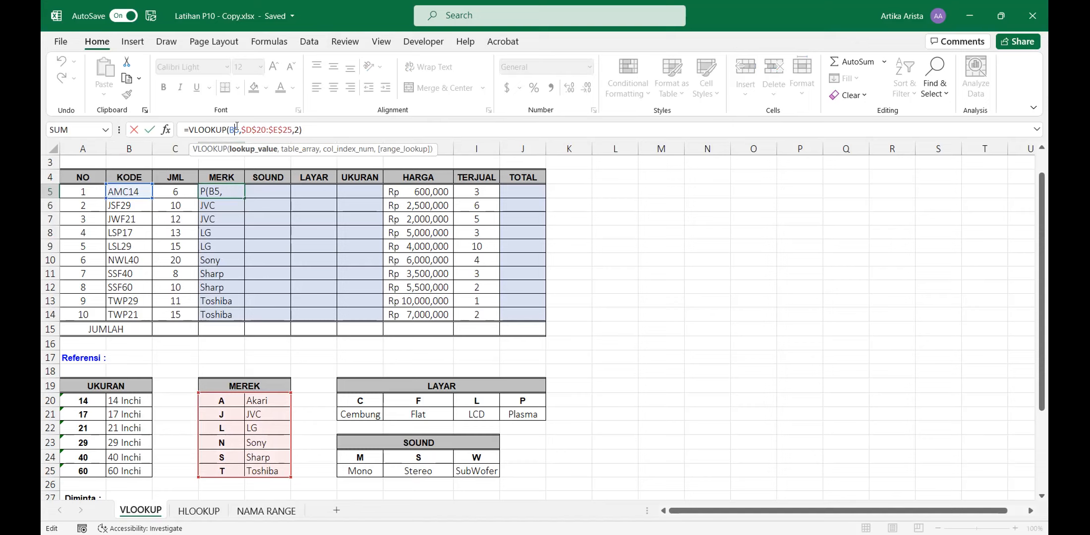
{"action": "left_click_drag", "start_coordinate": [239, 129], "coordinate": [230, 127]}
{"action": "type", "text": "LE"}
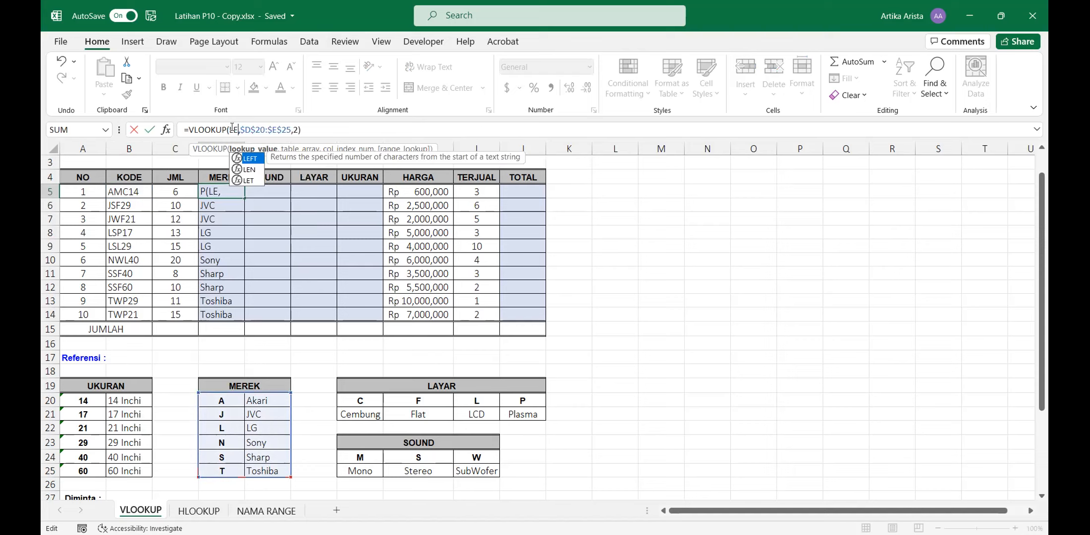
{"action": "type", "text": "FT"}
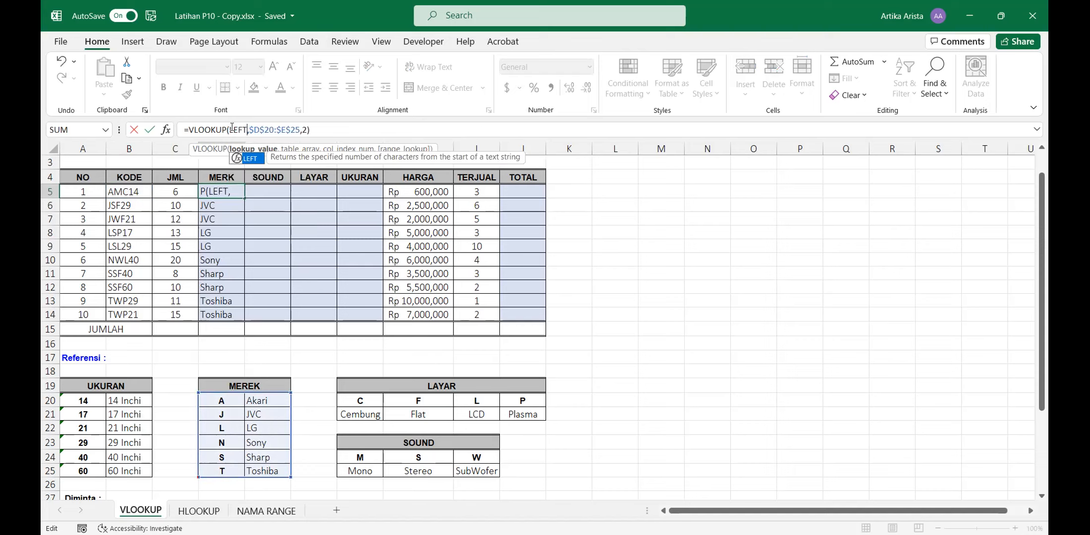
{"action": "type", "text": "("}
{"action": "left_click", "coordinate": [133, 193]}
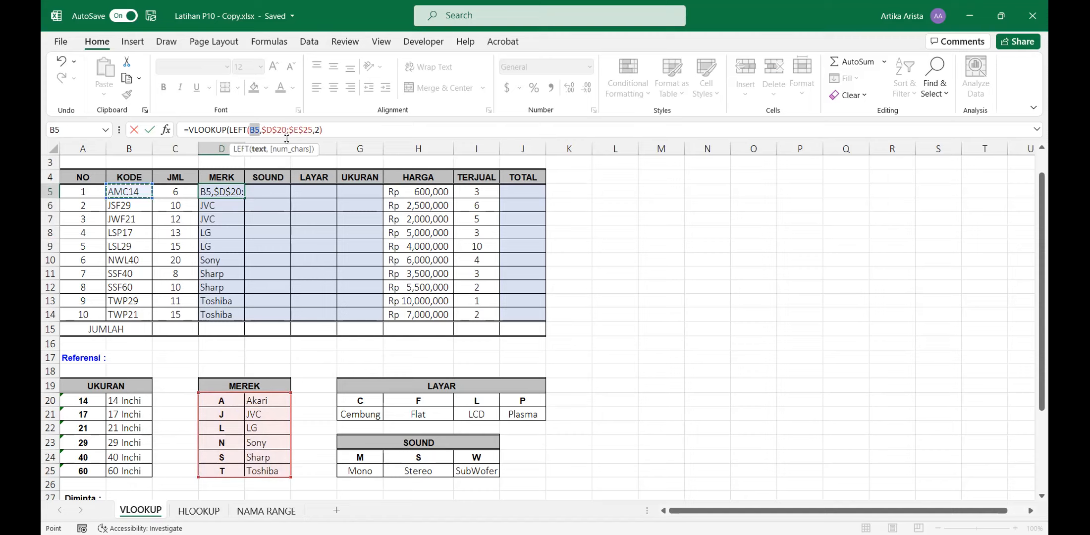
{"action": "type", "text": ",1"}
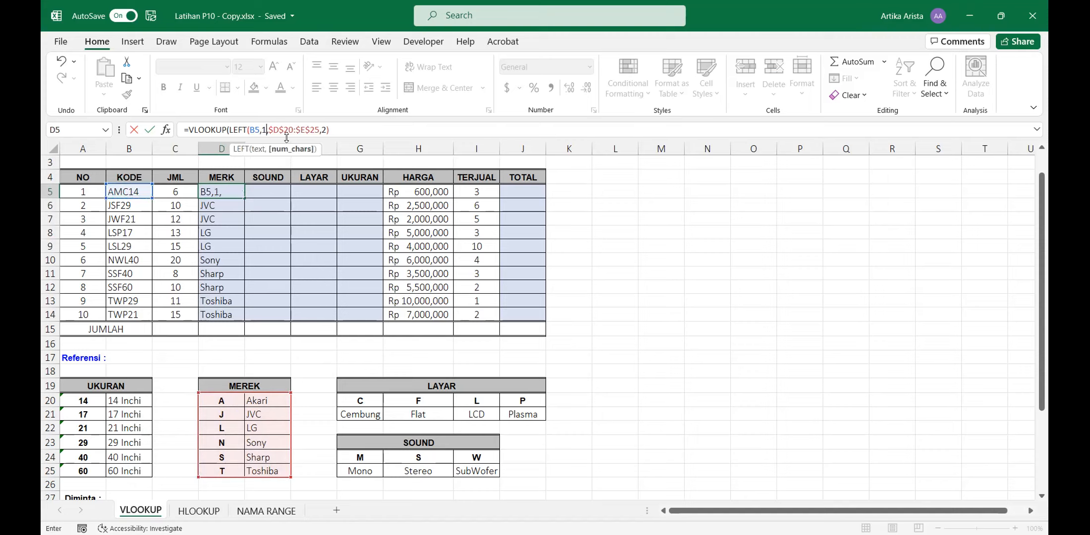
{"action": "type", "text": "),"}
{"action": "left_click", "coordinate": [335, 132]}
{"action": "key", "text": "Return"}
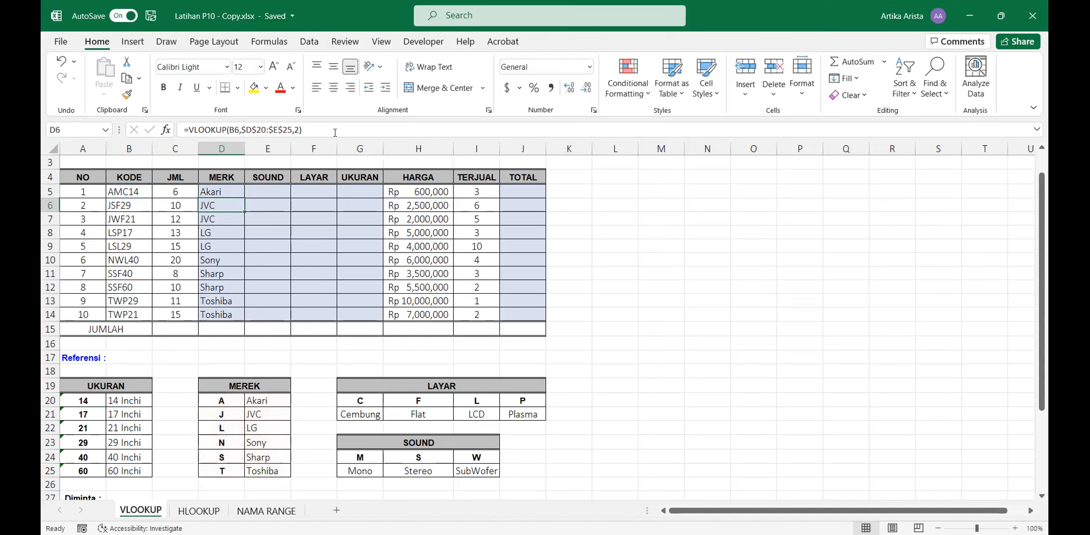
Compare the formulas in D5 and D6, and fill the LEFT-based formula from D5 down to D14.
{"action": "left_click", "coordinate": [229, 190]}
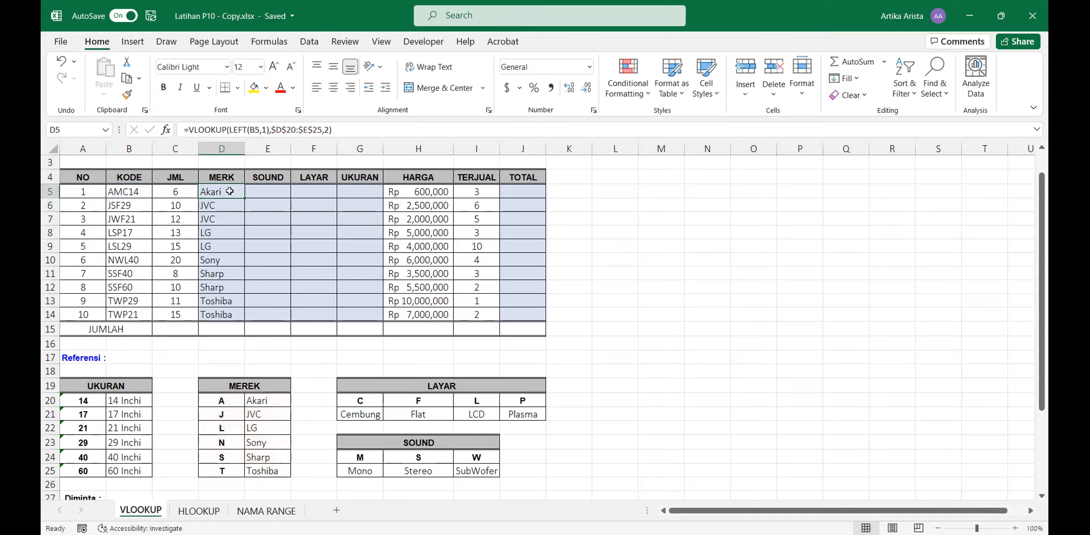
{"action": "left_click", "coordinate": [231, 204]}
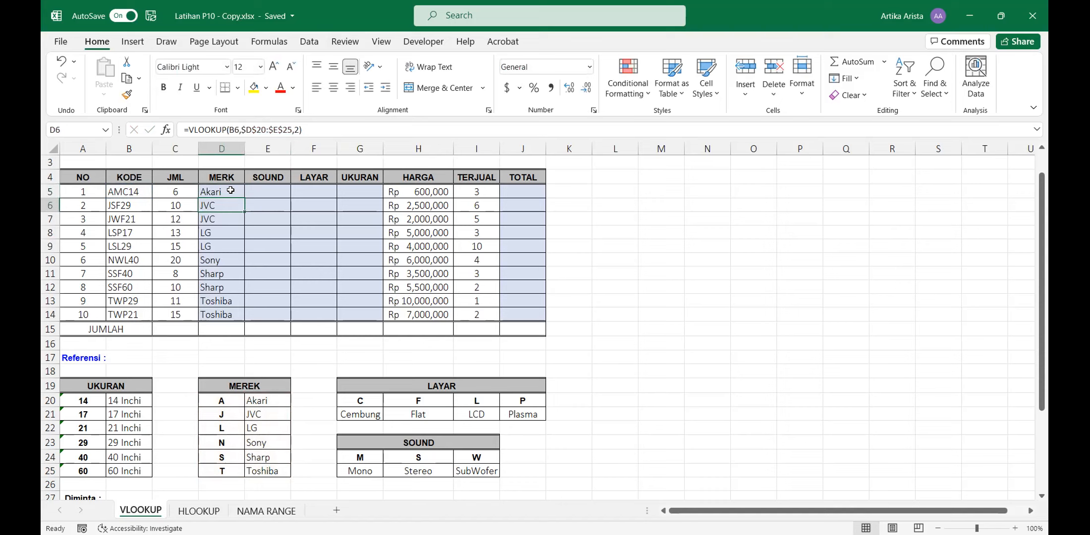
{"action": "left_click", "coordinate": [224, 192]}
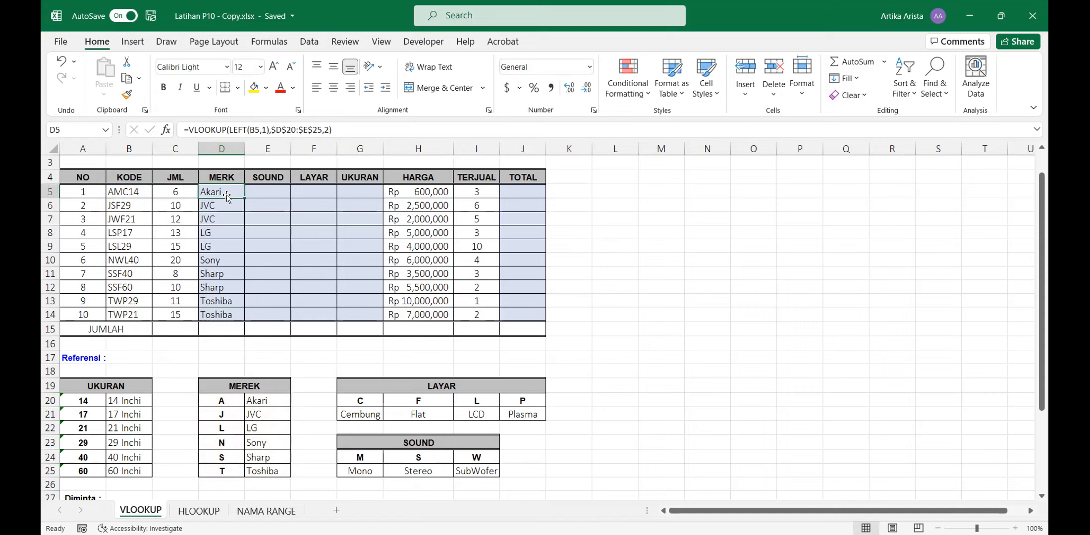
{"action": "left_click_drag", "start_coordinate": [244, 198], "coordinate": [249, 317]}
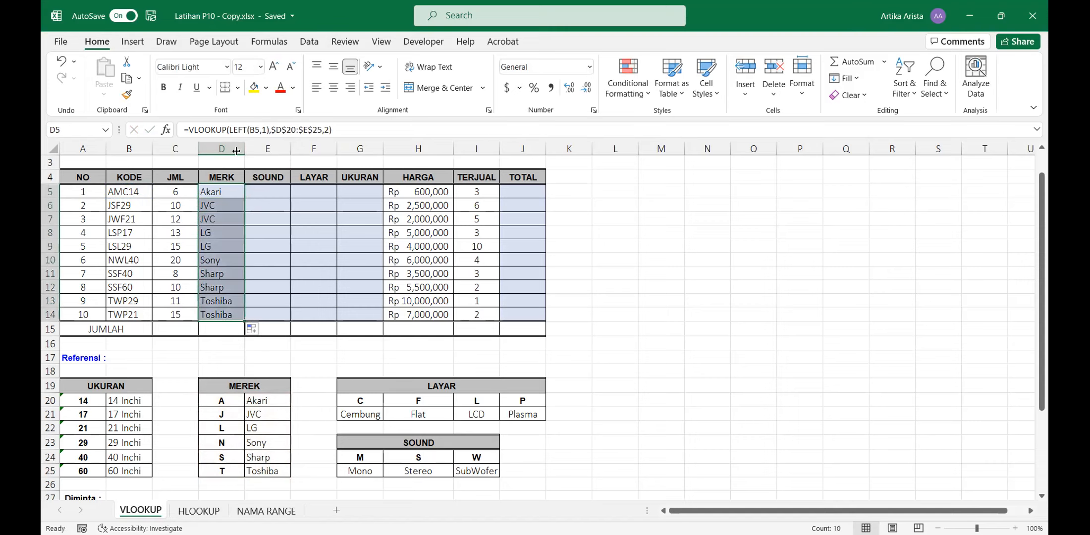
{"action": "left_click", "coordinate": [226, 193]}
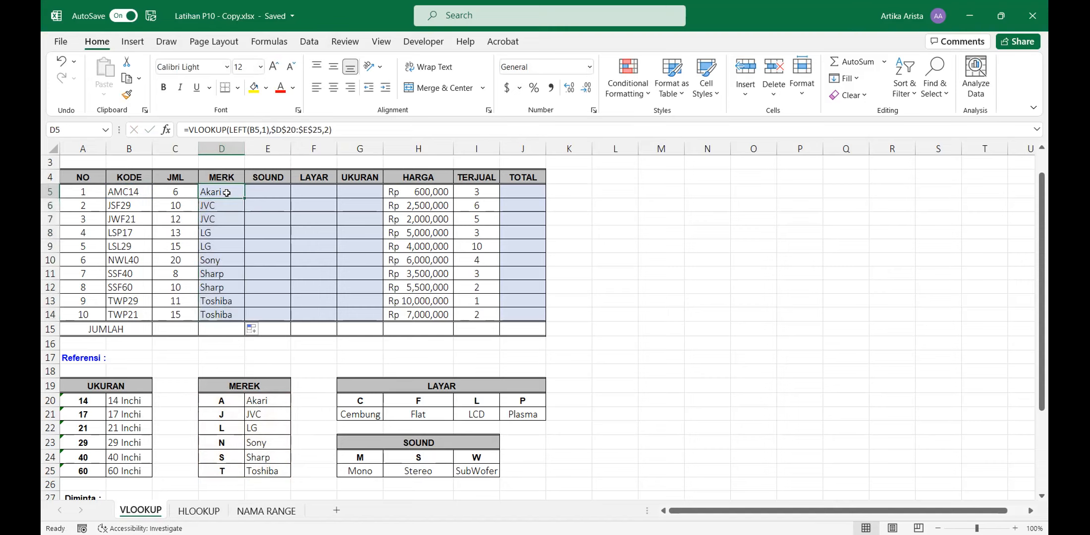
Enter the text LOOUP as a note in cell L9 and recheck the VLOOKUP arguments in D5.
{"action": "left_click", "coordinate": [327, 128]}
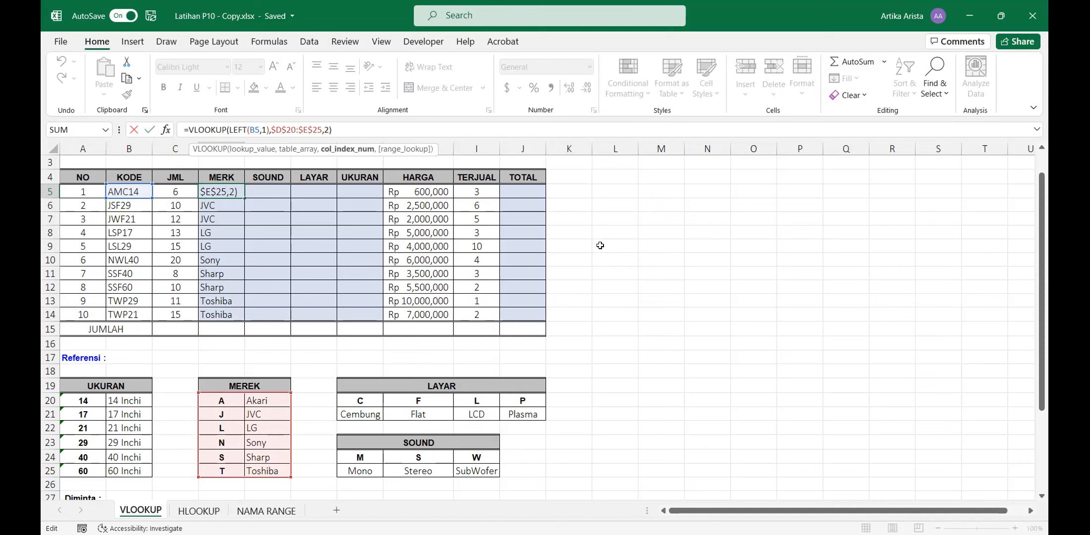
{"action": "left_click", "coordinate": [618, 247]}
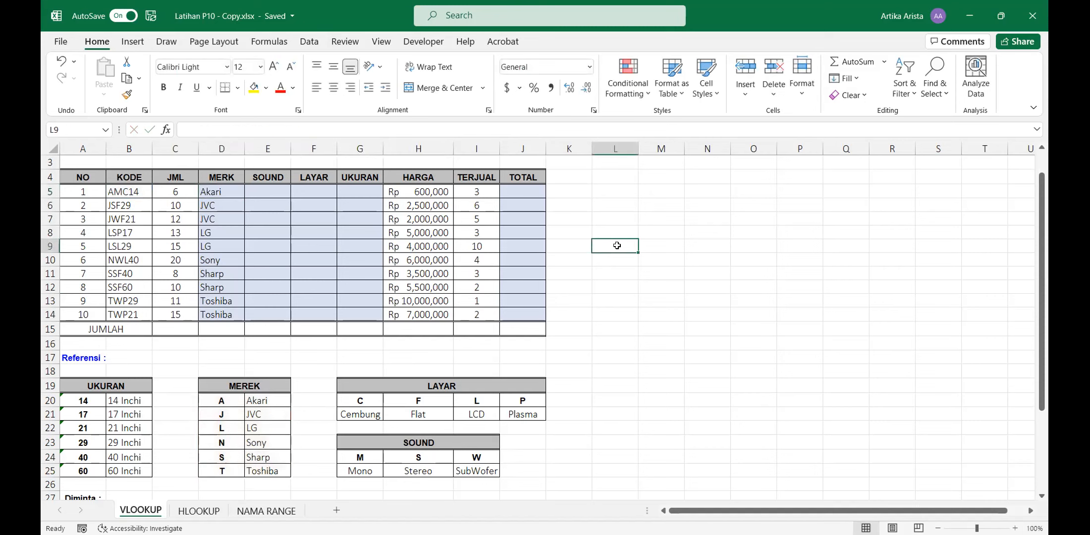
{"action": "type", "text": "T"}
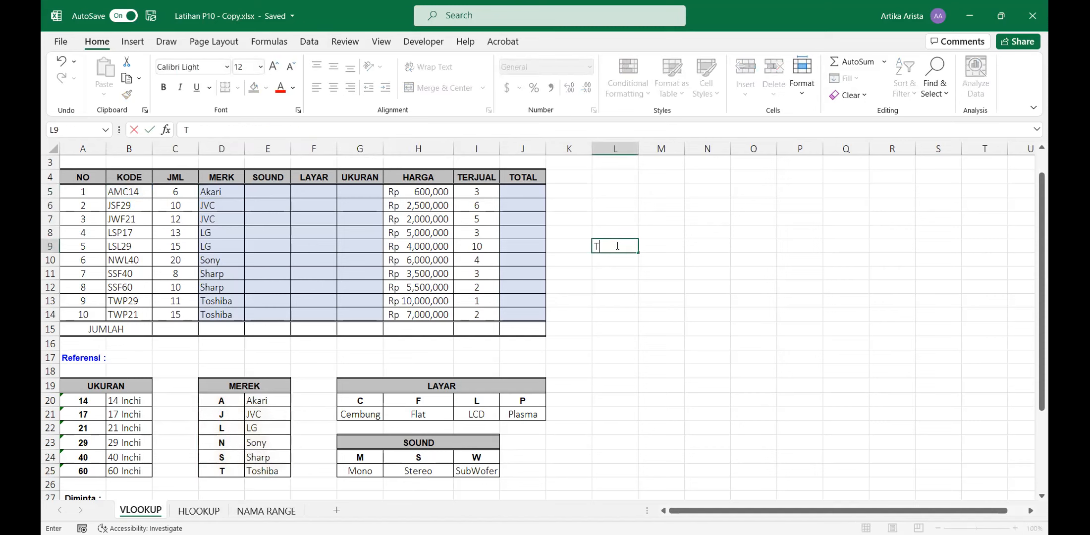
{"action": "type", "text": "RUE"}
{"action": "key", "text": "BackSpace"}
{"action": "key", "text": "BackSpace"}
{"action": "key", "text": "BackSpace"}
{"action": "key", "text": "BackSpace"}
{"action": "type", "text": "LOOUP"}
{"action": "left_click", "coordinate": [240, 193]}
{"action": "left_click", "coordinate": [327, 129]}
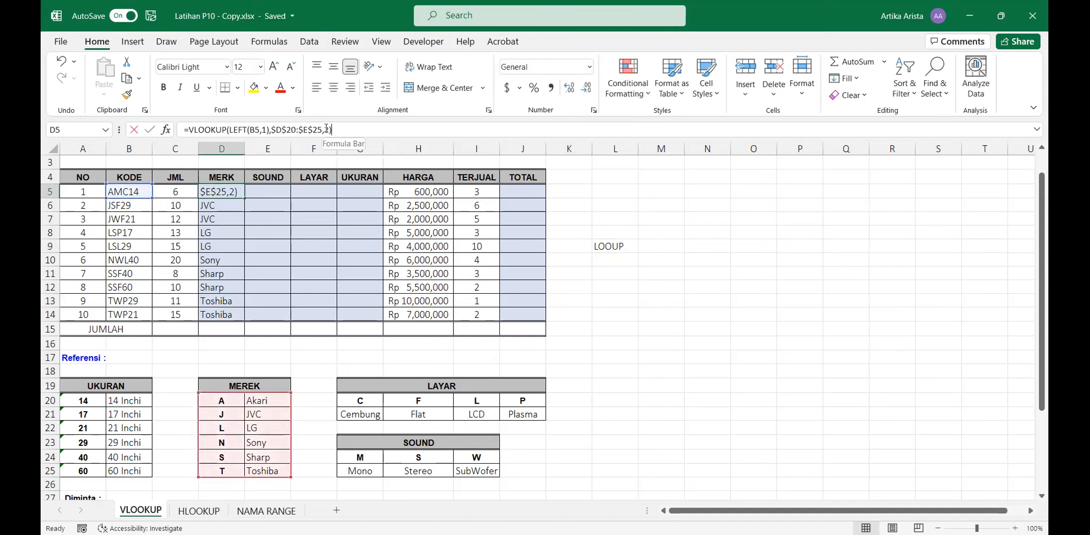
{"action": "key", "text": "Return"}
Correct the note in cell L9 so it reads RANGE LOOKUP.
{"action": "left_click", "coordinate": [614, 247]}
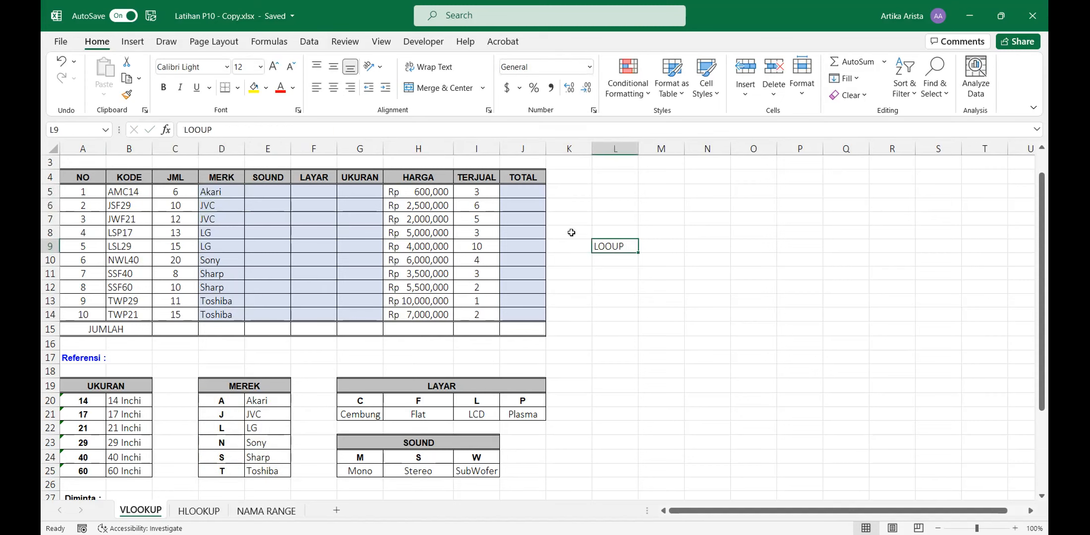
{"action": "left_click", "coordinate": [183, 128]}
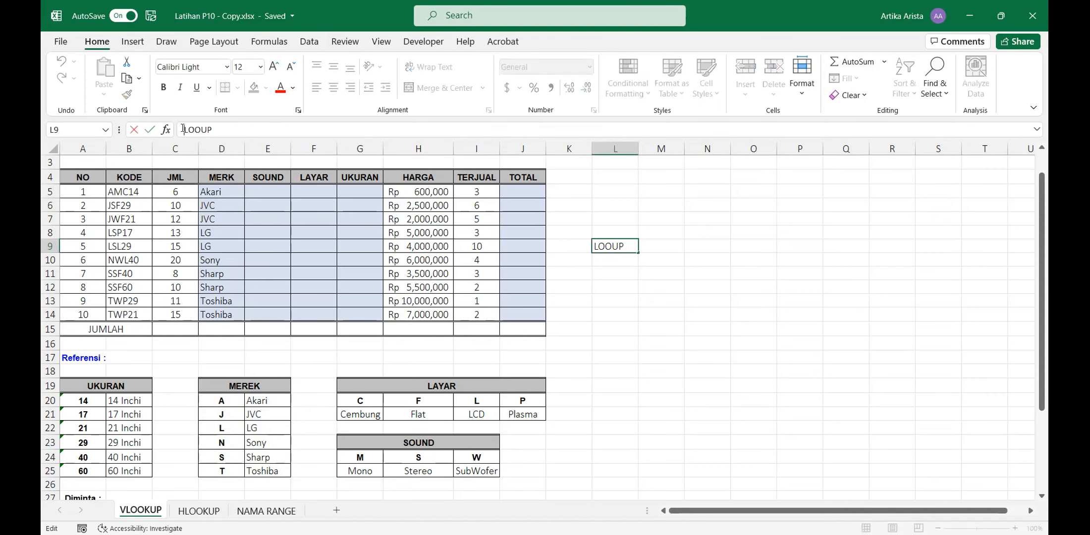
{"action": "type", "text": "RANGE"}
{"action": "left_click", "coordinate": [303, 128]}
{"action": "type", "text": "K"}
{"action": "key", "text": "BackSpace"}
{"action": "key", "text": "BackSpace"}
{"action": "key", "text": "BackSpace"}
{"action": "type", "text": "KUP"}
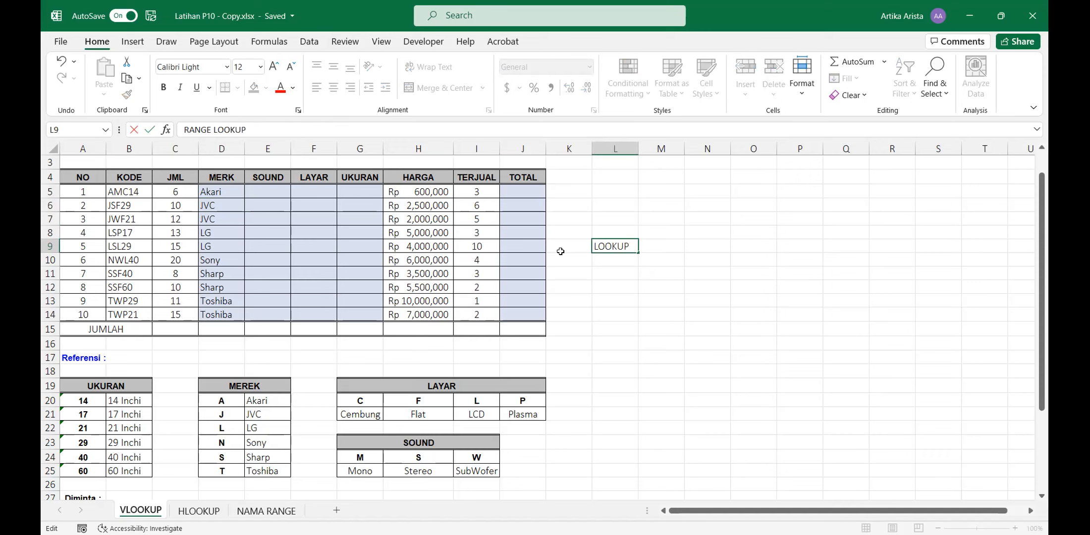
{"action": "key", "text": "Return"}
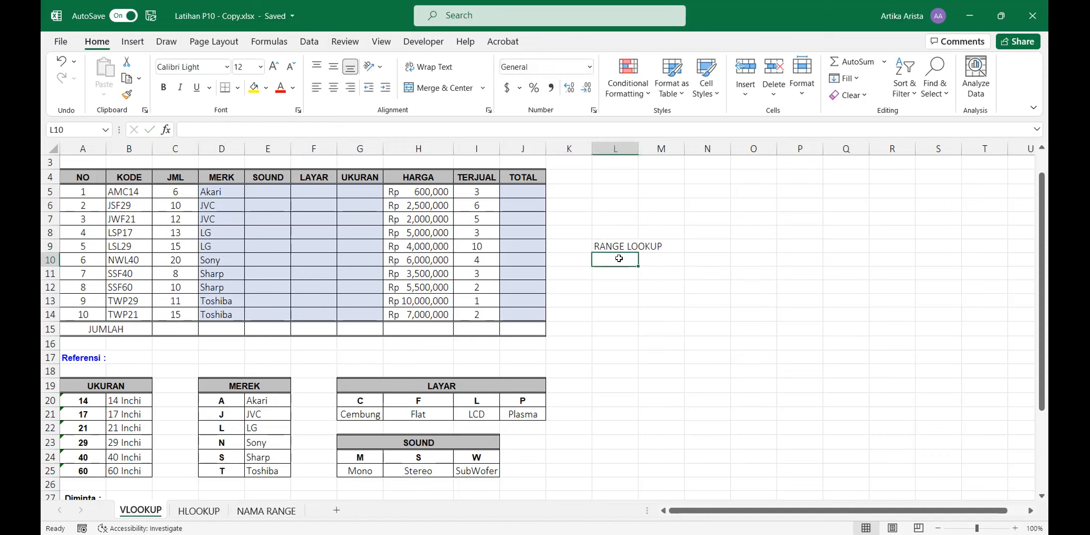
{"action": "type", "text": "-"}
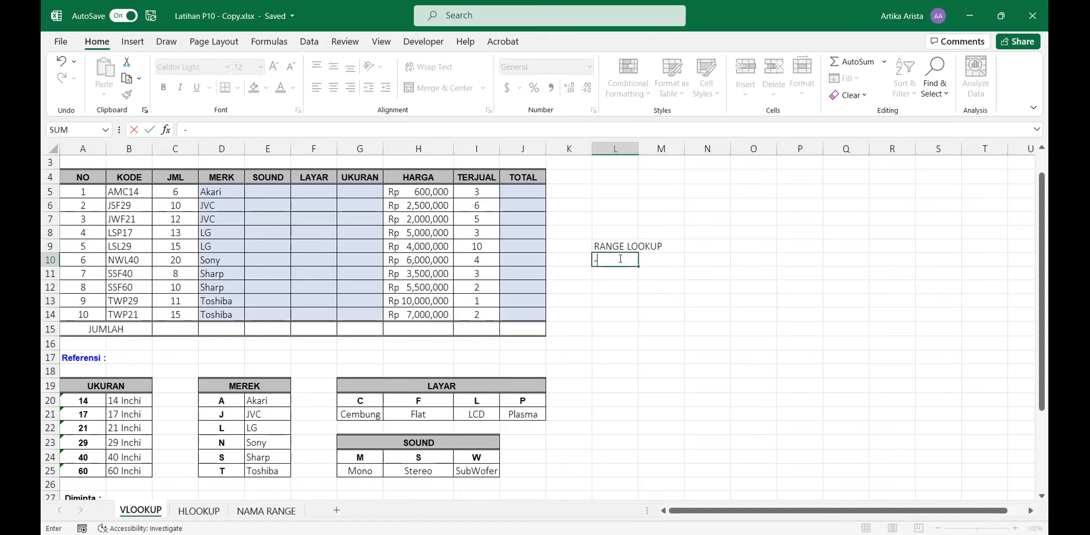
{"action": "type", "text": " TRUE"}
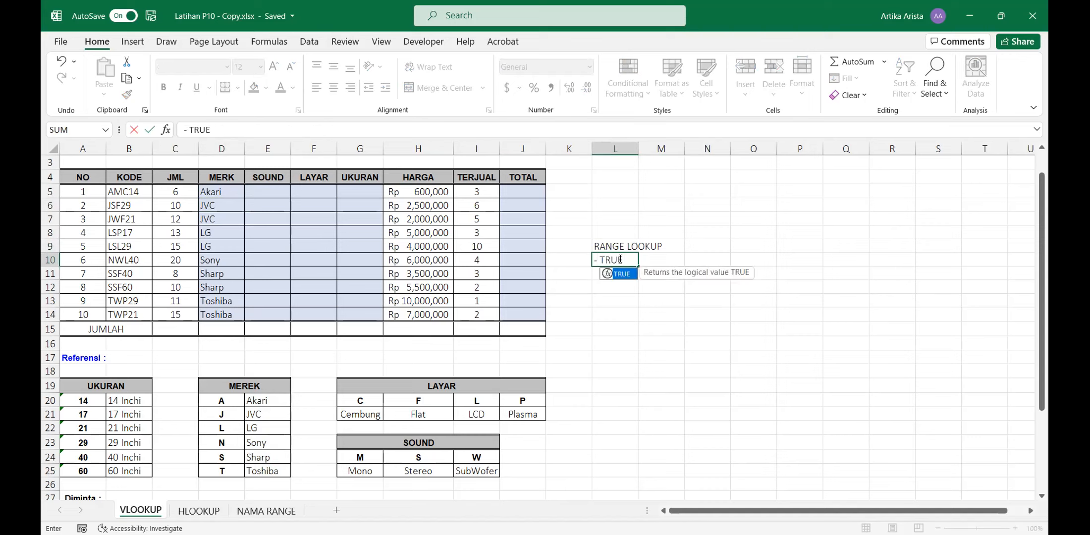
{"action": "key", "text": "Escape"}
Enter "-TRUE -> 1" as plain text in cell L10 under the RANGE LOOKUP heading.
{"action": "type", "text": "'"}
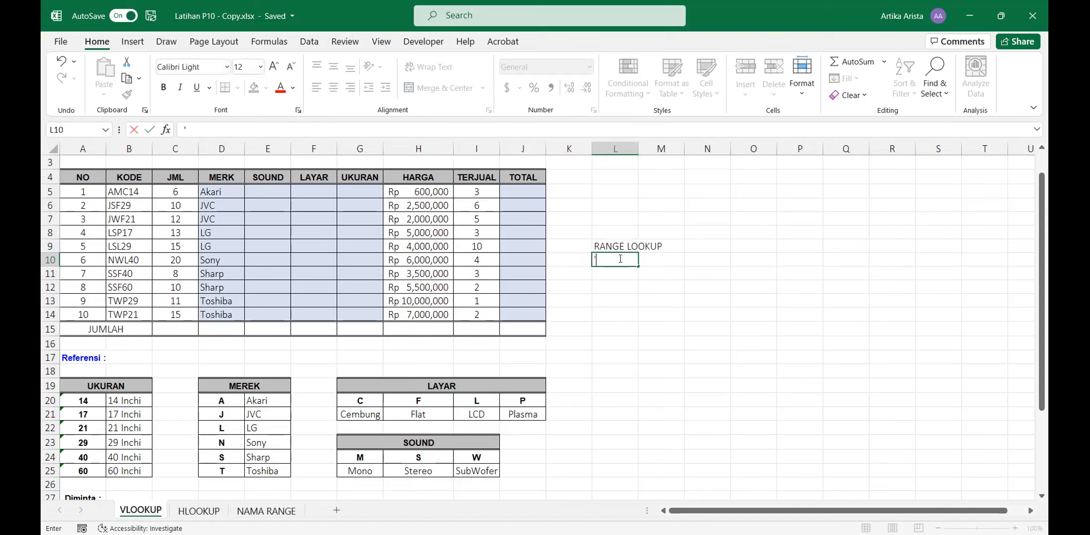
{"action": "type", "text": "-TRUE -> 1"}
{"action": "left_click", "coordinate": [699, 298]}
Enter "-FALSE->0 (EXACT VALUE)" as plain text in cell L11.
{"action": "left_click", "coordinate": [624, 273]}
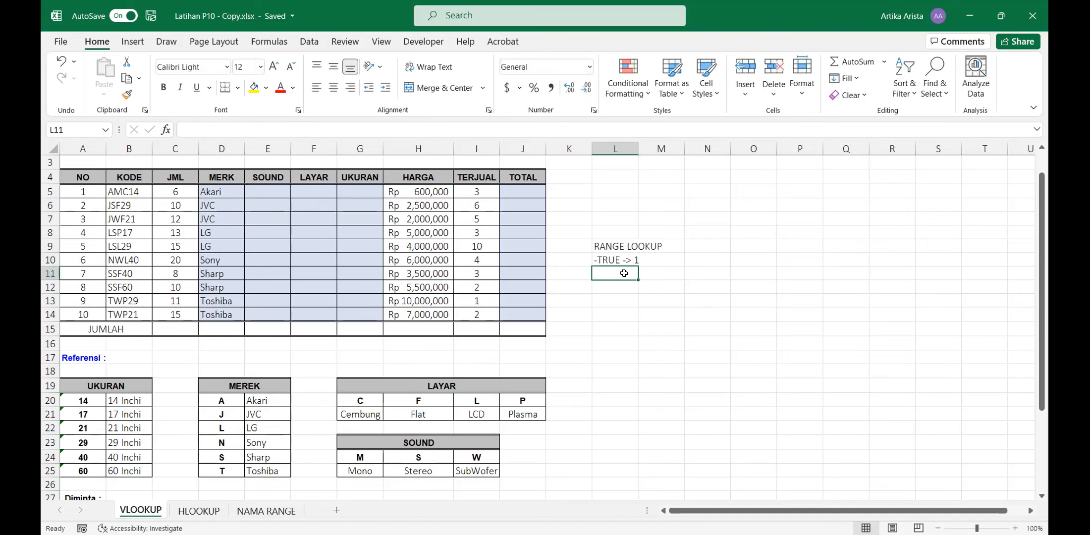
{"action": "type", "text": "'"}
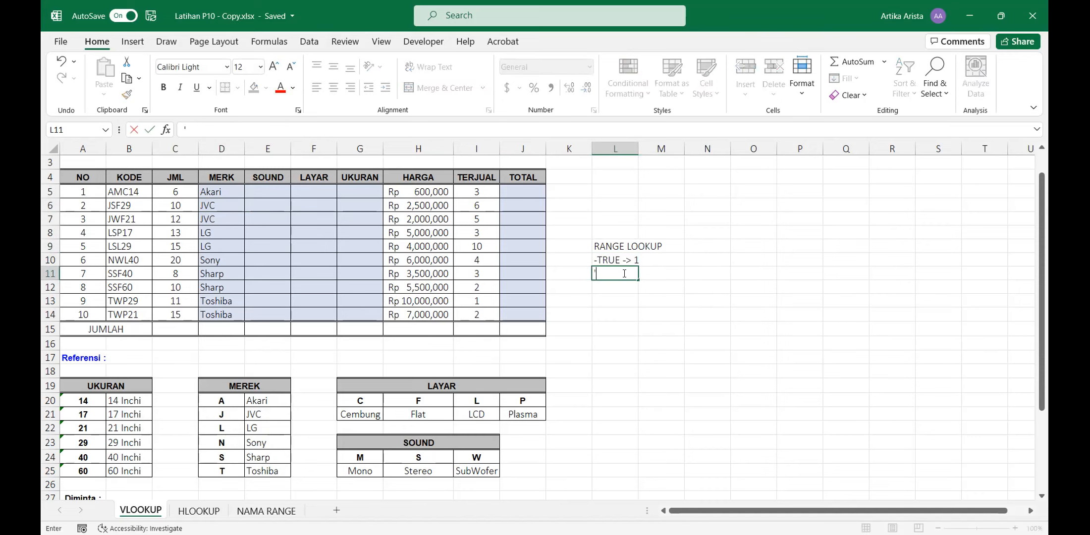
{"action": "type", "text": "-FALSE->0 (EXACT"}
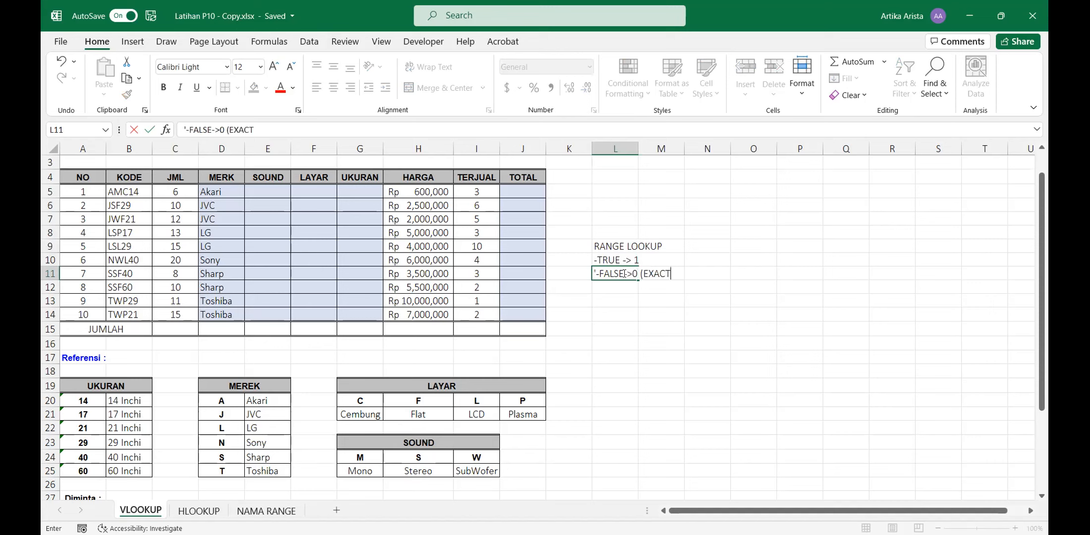
{"action": "type", "text": " VALUE)"}
Add "(MENDEKATI)" to the note in L10, so it reads "-TRUE -> 1 (MENDEKATI)".
{"action": "left_click", "coordinate": [619, 260]}
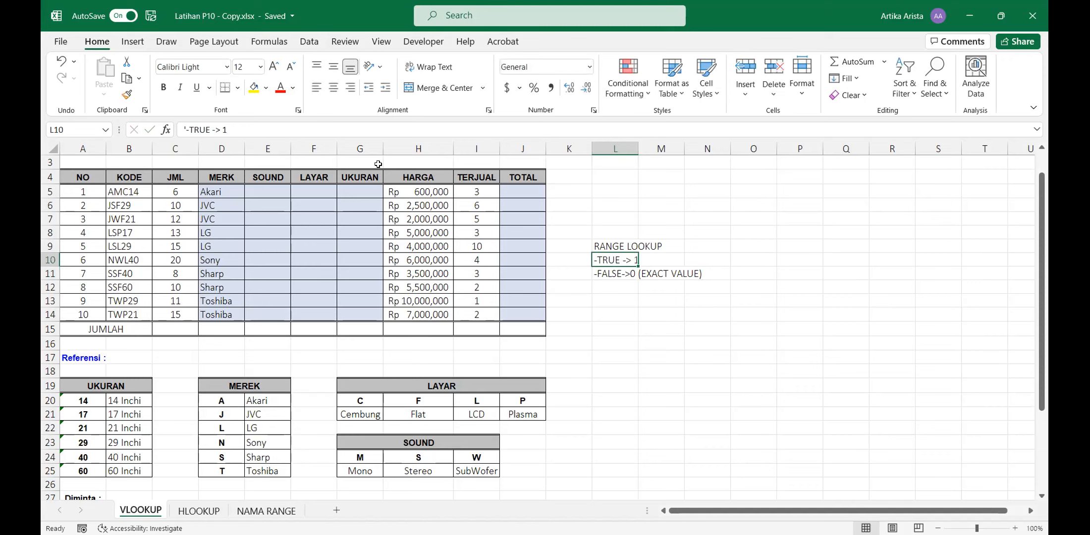
{"action": "left_click", "coordinate": [281, 124]}
{"action": "type", "text": "("}
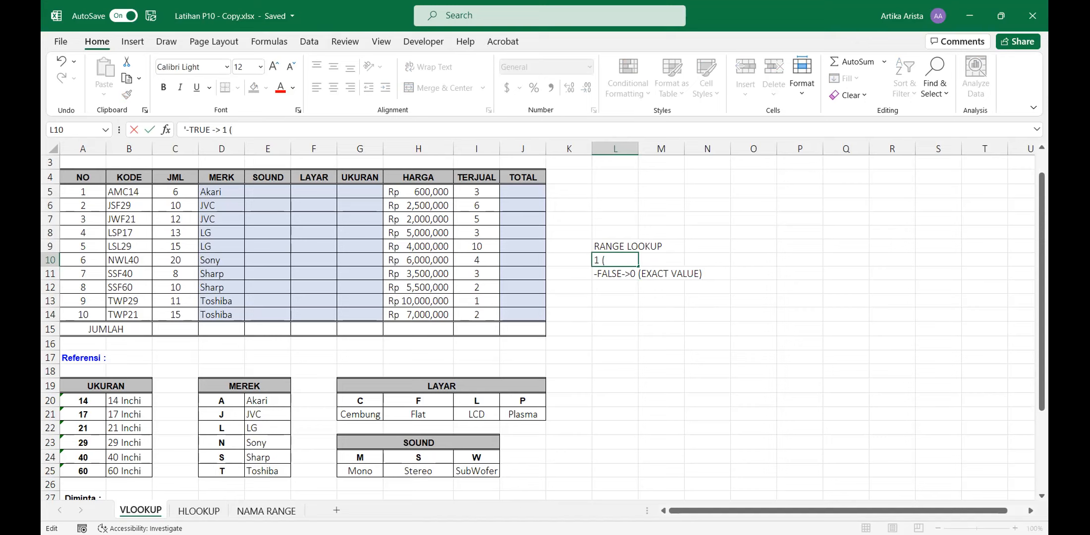
{"action": "key", "text": "alt+Tab"}
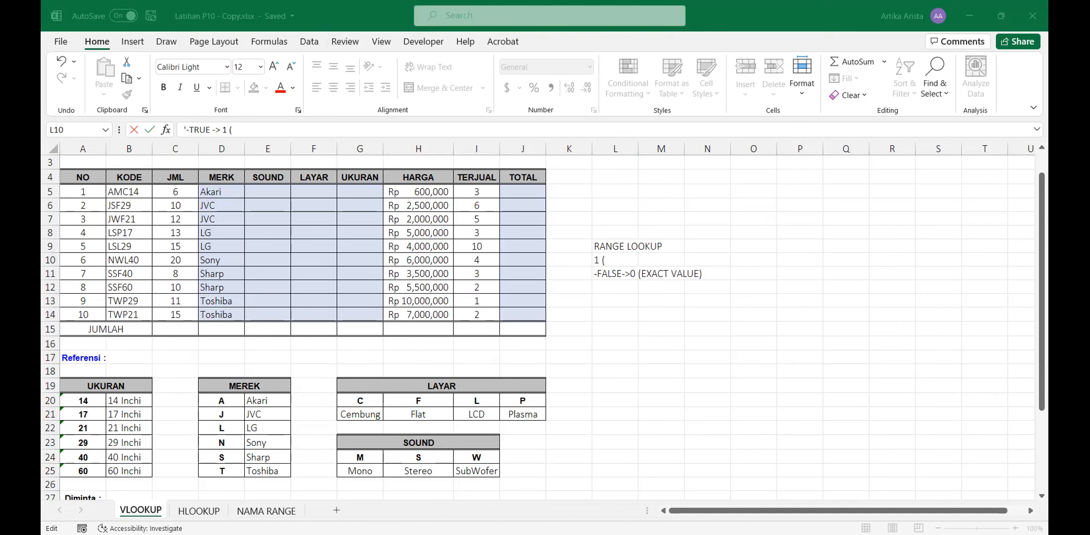
{"action": "left_click", "coordinate": [280, 136]}
{"action": "scroll", "coordinate": [281, 135], "scroll_direction": "up", "scroll_amount": 1}
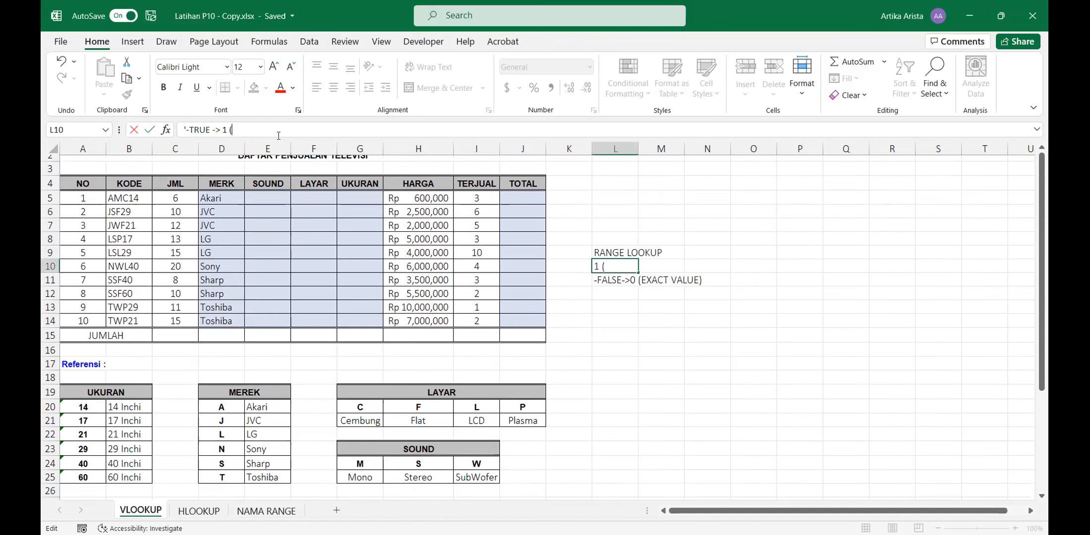
{"action": "type", "text": "MENDEKATI"}
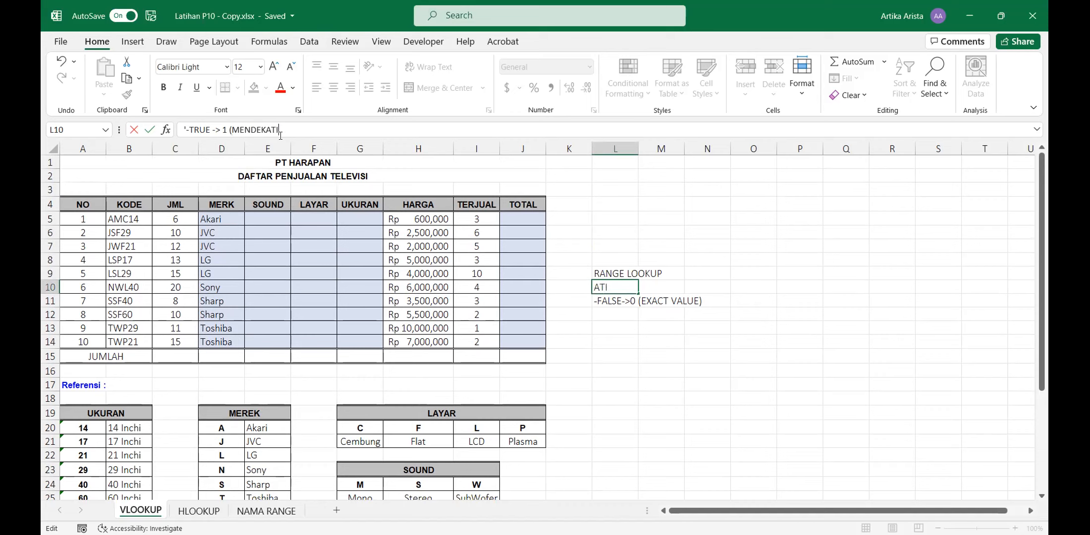
{"action": "type", "text": ")"}
{"action": "left_click", "coordinate": [770, 327]}
{"action": "left_click", "coordinate": [685, 288]}
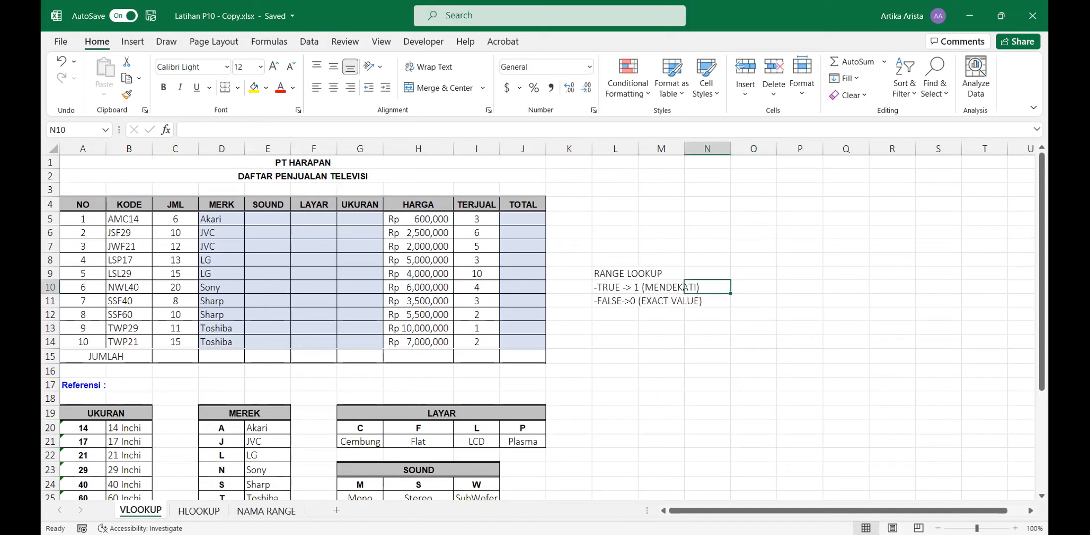
Add FALSE as the range lookup argument of the VLOOKUP formula in D5 and fill it down to D14.
{"action": "left_click", "coordinate": [629, 301]}
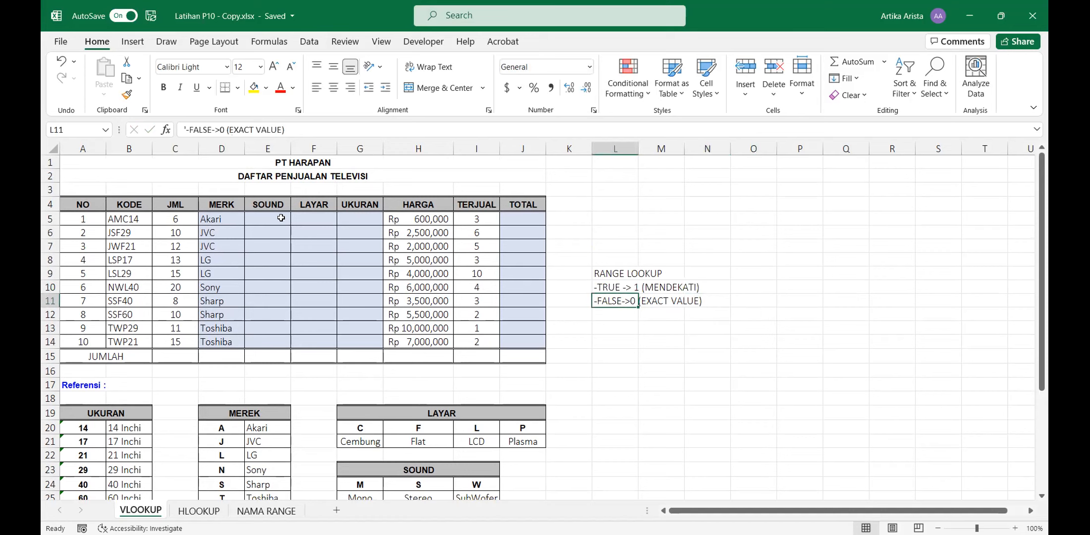
{"action": "left_click", "coordinate": [233, 218]}
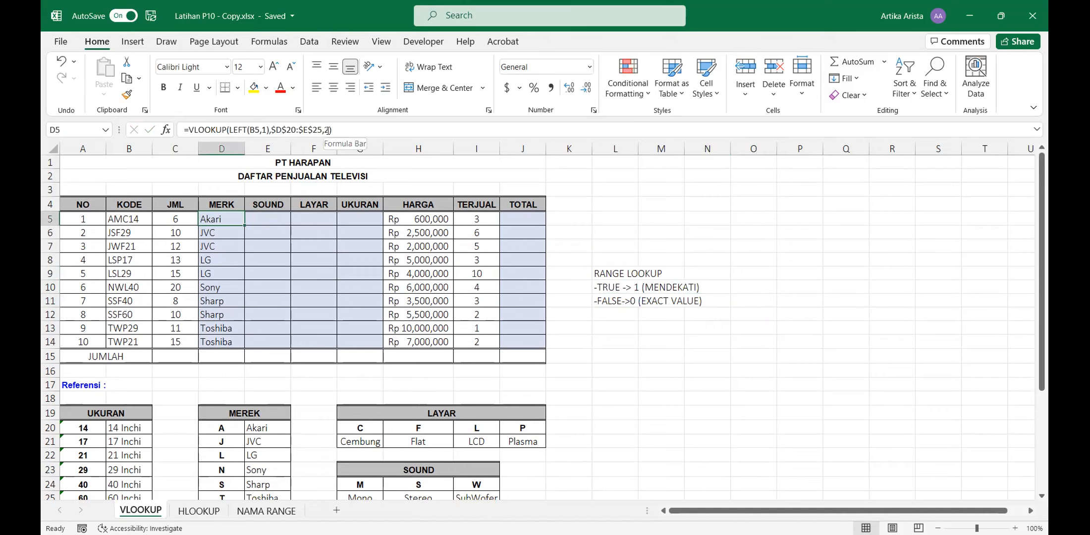
{"action": "left_click", "coordinate": [330, 130]}
{"action": "left_click", "coordinate": [330, 130]}
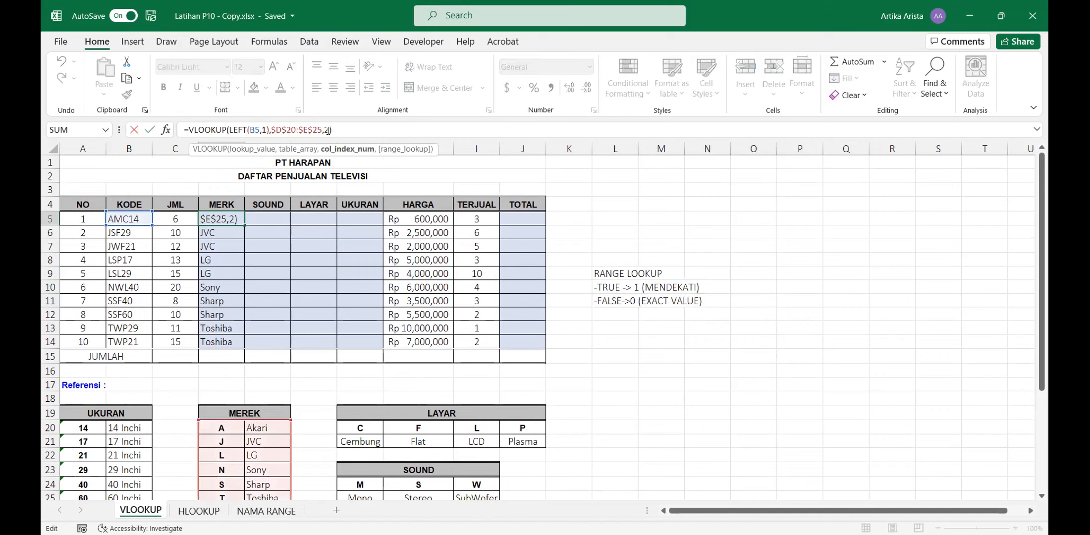
{"action": "type", "text": ","}
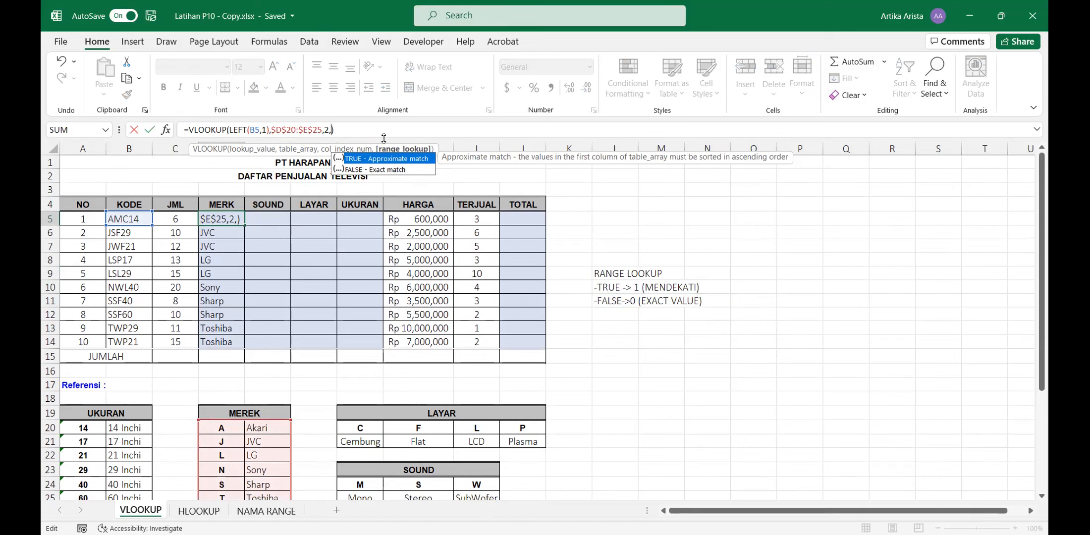
{"action": "type", "text": "FALSE"}
{"action": "key", "text": "Return"}
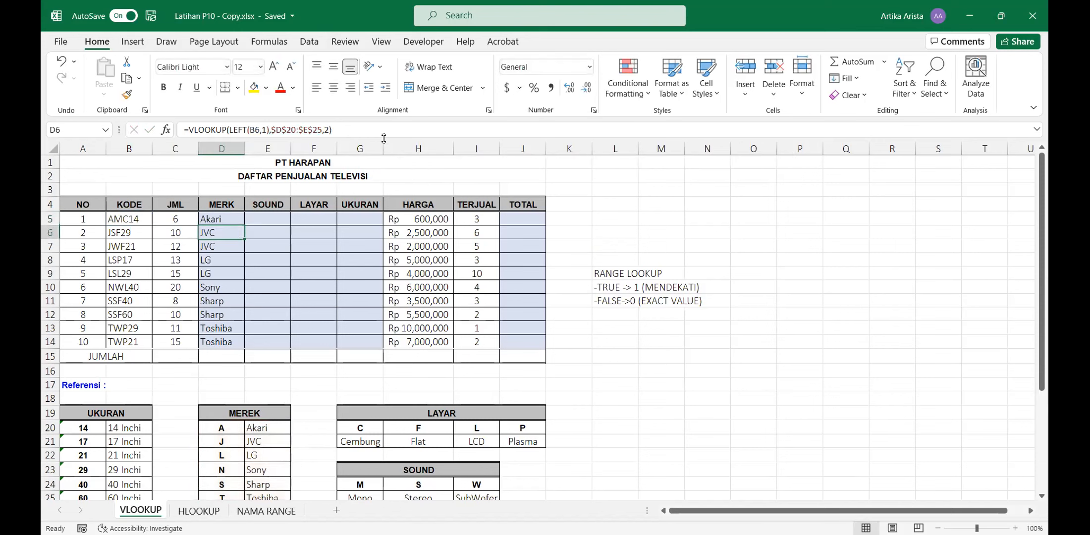
{"action": "left_click", "coordinate": [231, 218]}
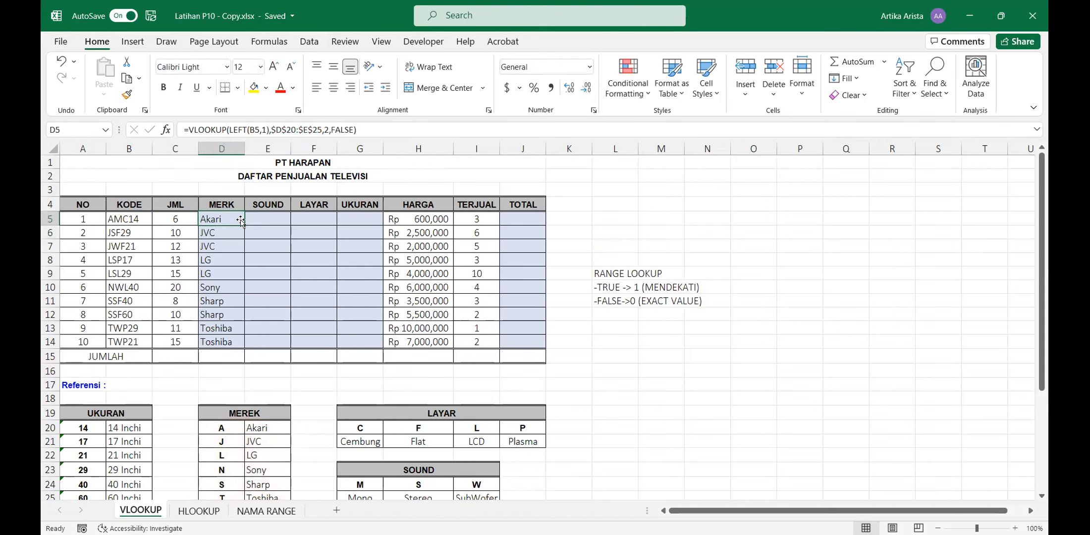
{"action": "left_click_drag", "start_coordinate": [246, 225], "coordinate": [255, 344]}
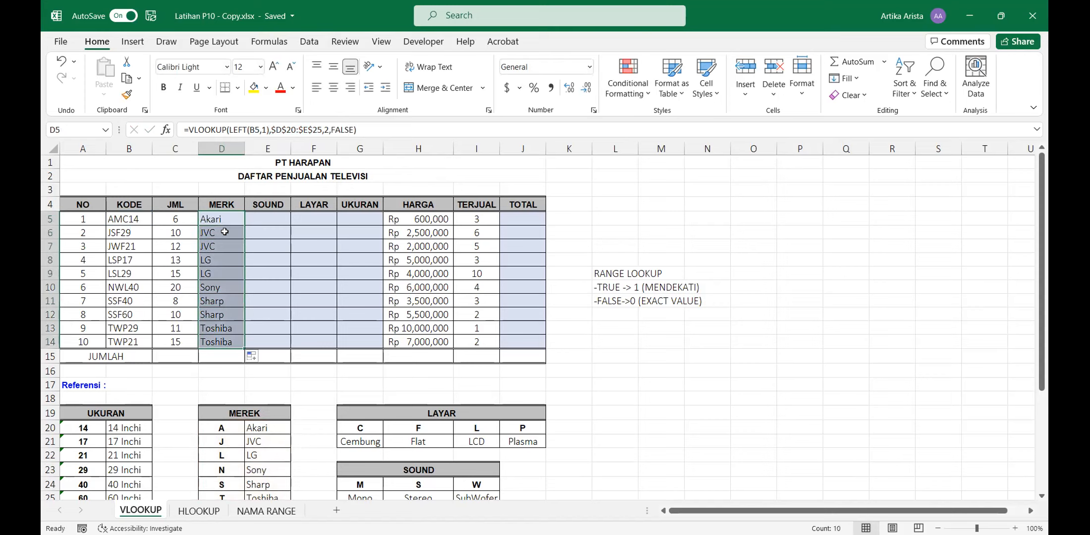
Replace the range lookup argument of the VLOOKUP formula in D5 with 0 and fill it down to D14.
{"action": "left_click", "coordinate": [227, 223]}
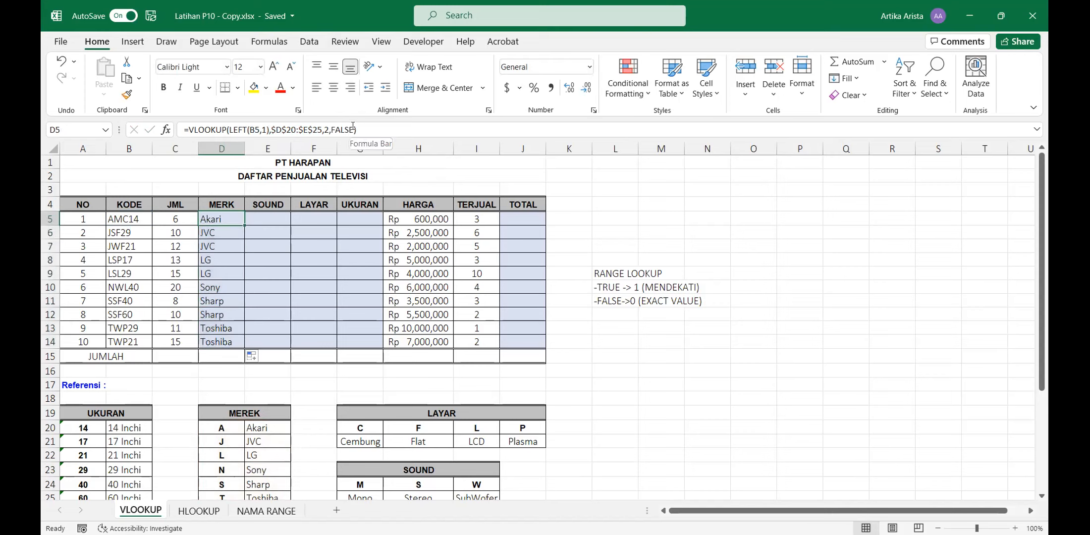
{"action": "left_click", "coordinate": [353, 129]}
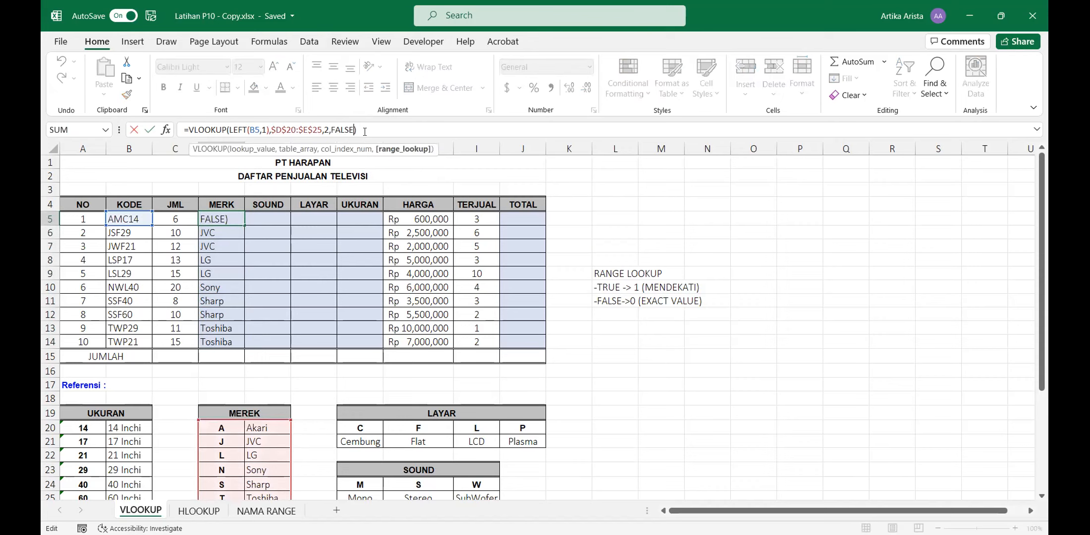
{"action": "key", "text": "BackSpace"}
{"action": "key", "text": "BackSpace"}
{"action": "key", "text": "BackSpace"}
{"action": "key", "text": "BackSpace"}
{"action": "key", "text": "BackSpace"}
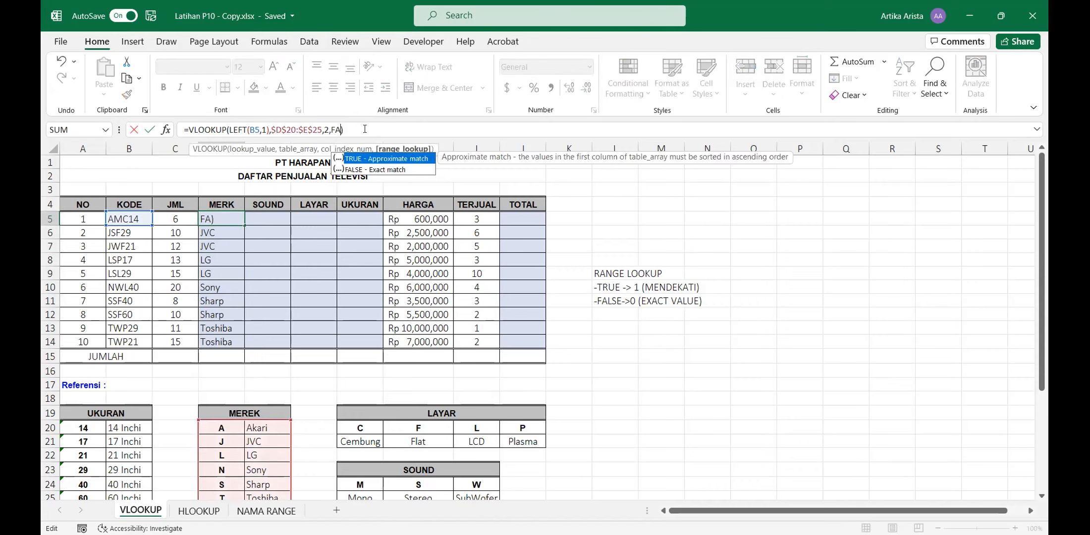
{"action": "type", "text": "0"}
{"action": "key", "text": "Return"}
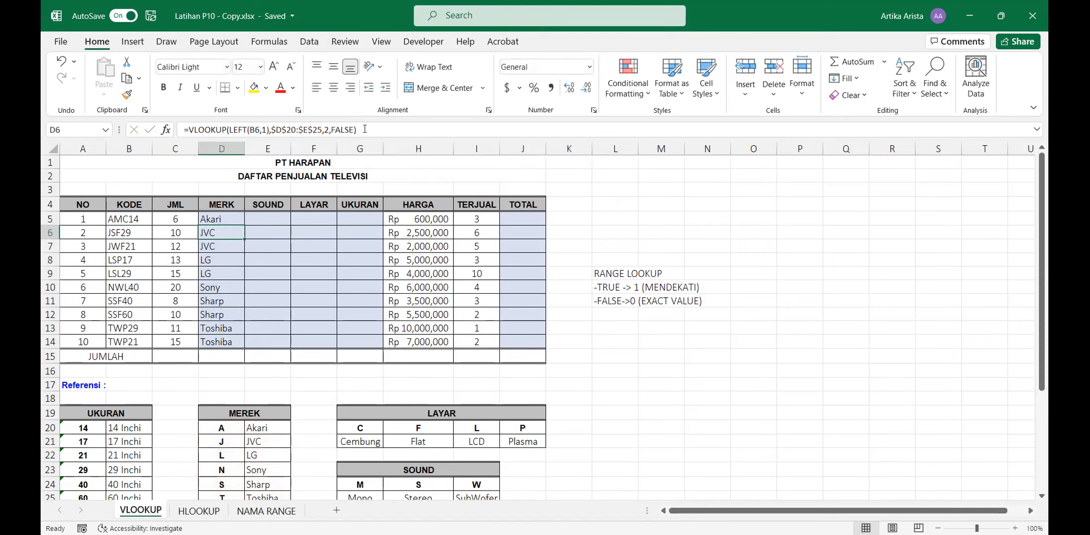
{"action": "left_click", "coordinate": [234, 220]}
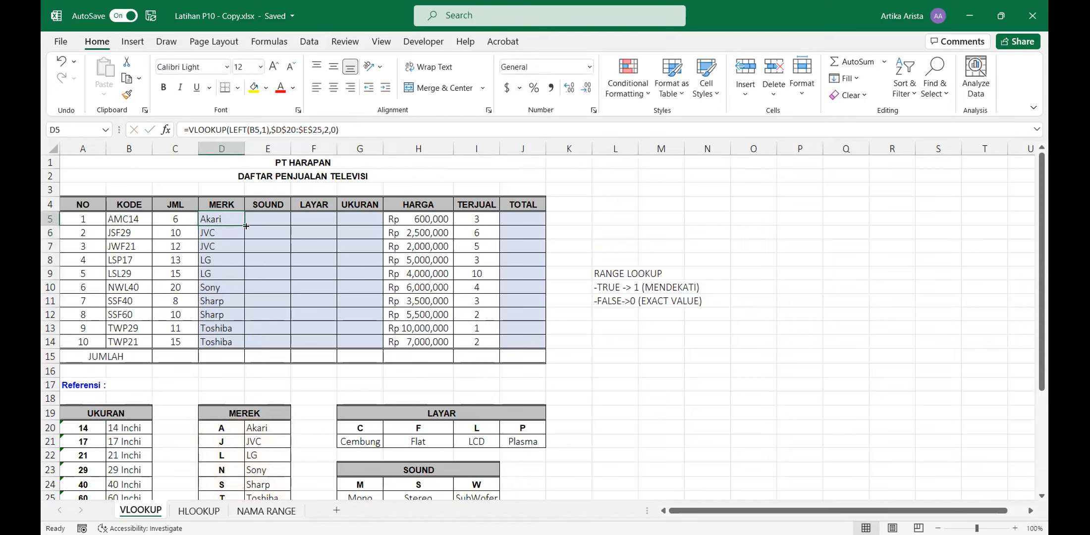
{"action": "left_click_drag", "start_coordinate": [244, 226], "coordinate": [247, 347]}
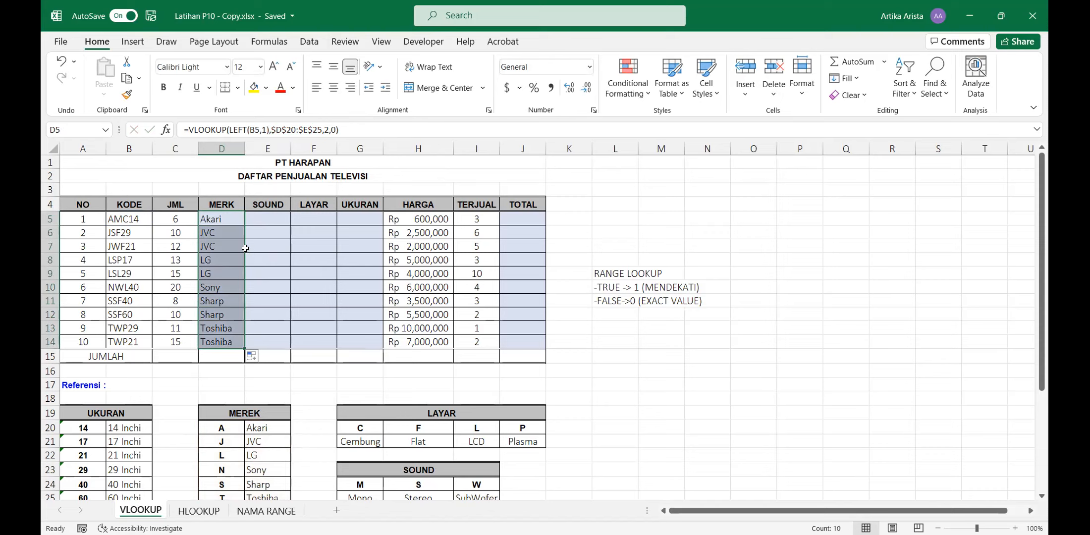
{"action": "left_click", "coordinate": [272, 231]}
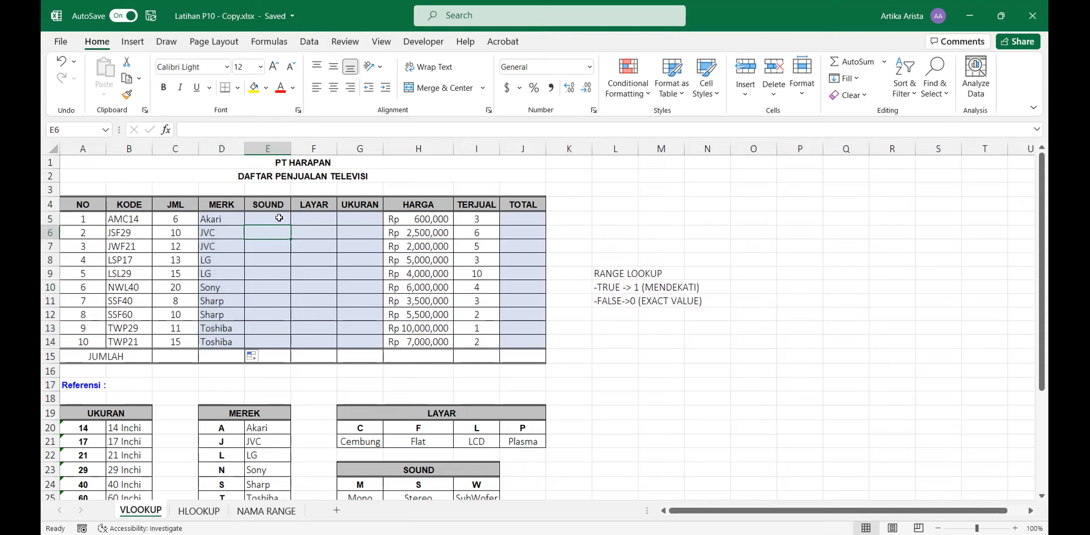
{"action": "left_click", "coordinate": [223, 214]}
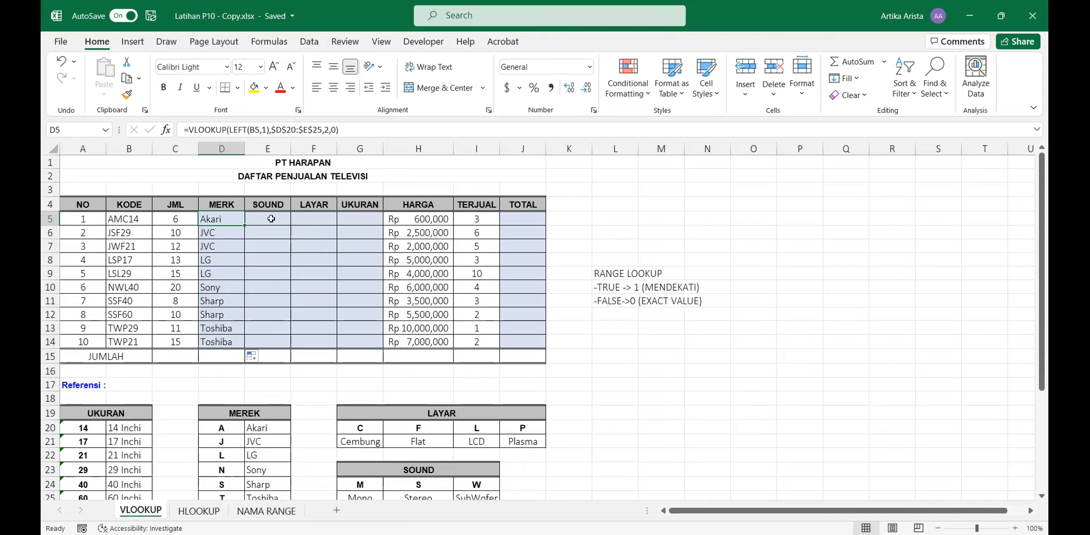
{"action": "left_click", "coordinate": [273, 218]}
{"action": "left_click", "coordinate": [323, 224]}
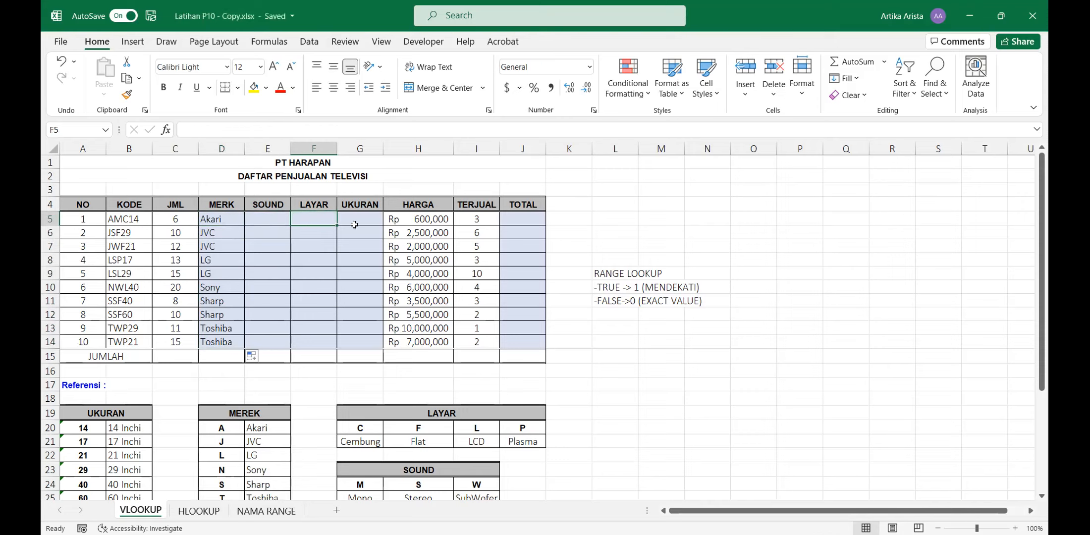
{"action": "left_click", "coordinate": [369, 216]}
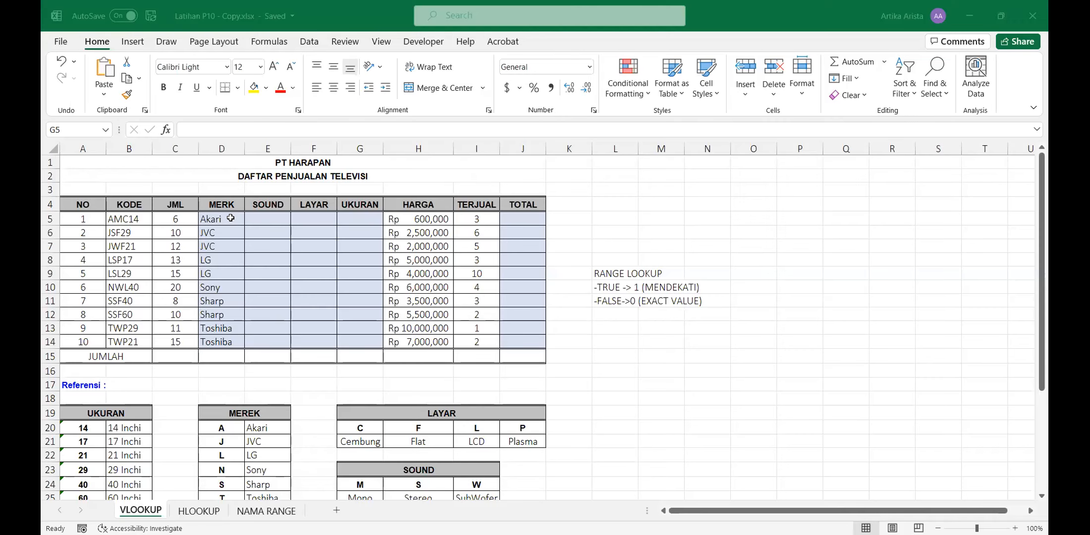
Review the parts of the VLOOKUP formula in D5, including its nested LEFT function.
{"action": "left_click", "coordinate": [231, 218]}
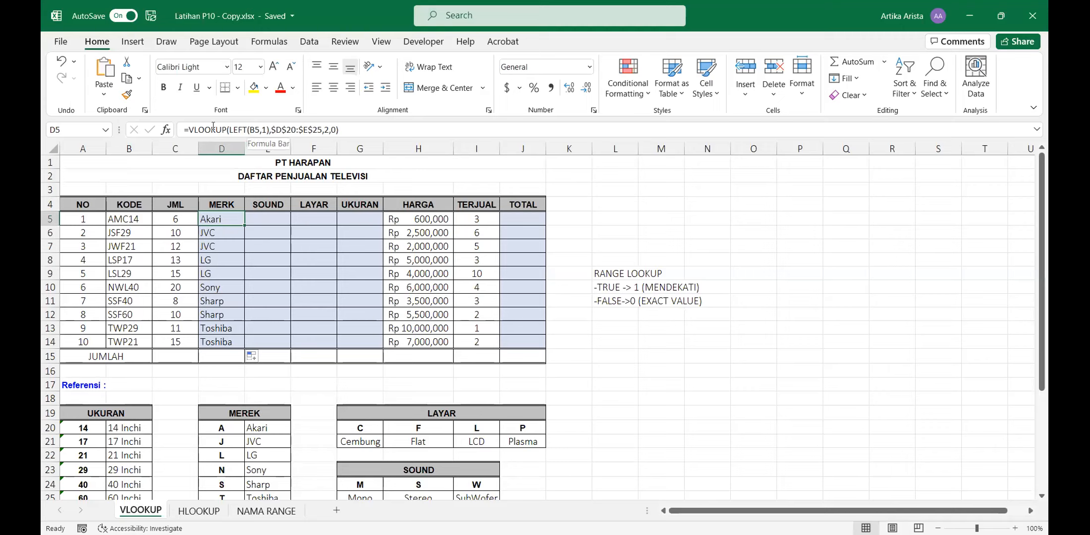
{"action": "left_click_drag", "start_coordinate": [179, 129], "coordinate": [361, 130]}
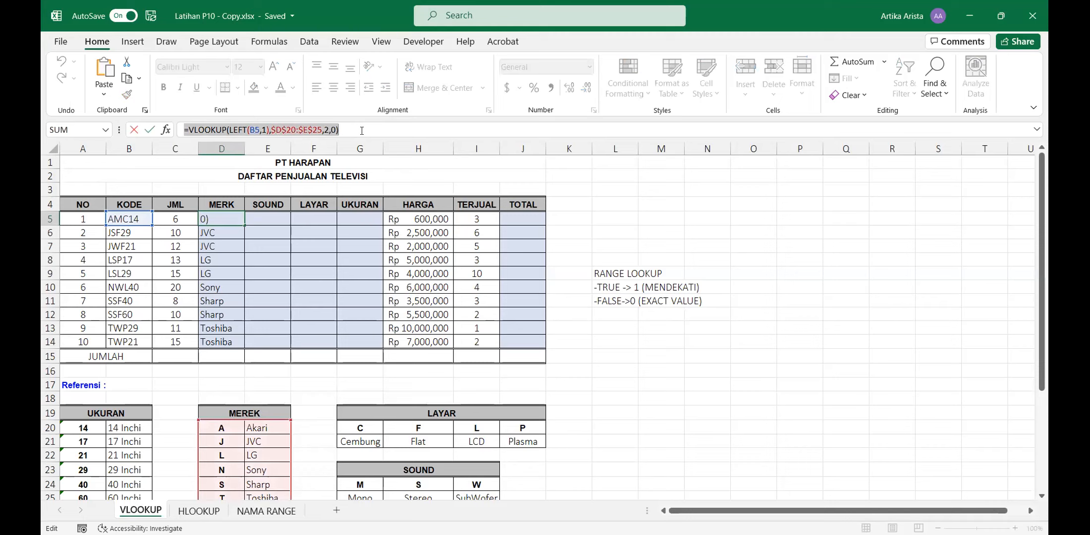
{"action": "left_click", "coordinate": [193, 130]}
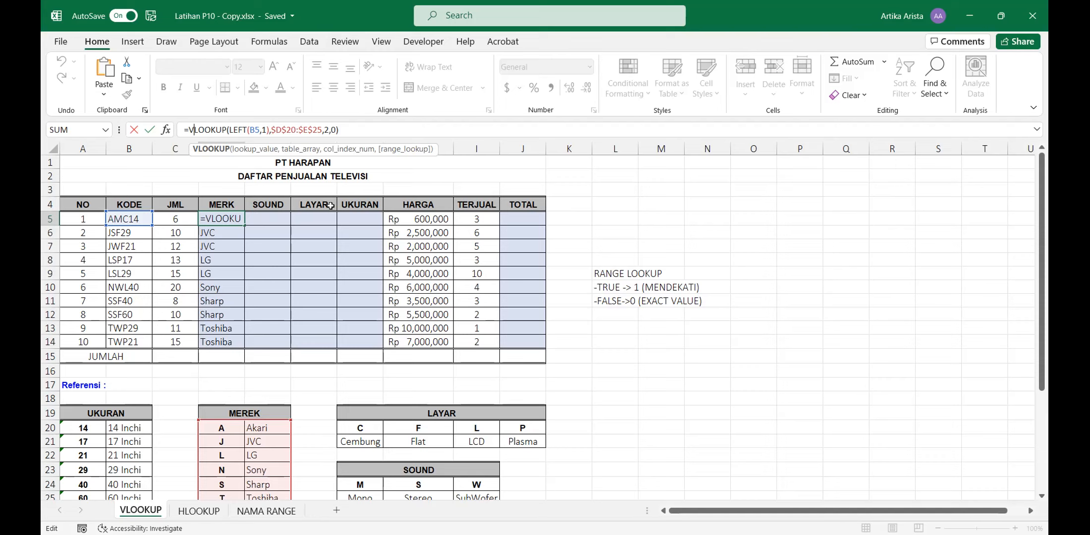
{"action": "left_click", "coordinate": [224, 129]}
{"action": "left_click", "coordinate": [288, 135]}
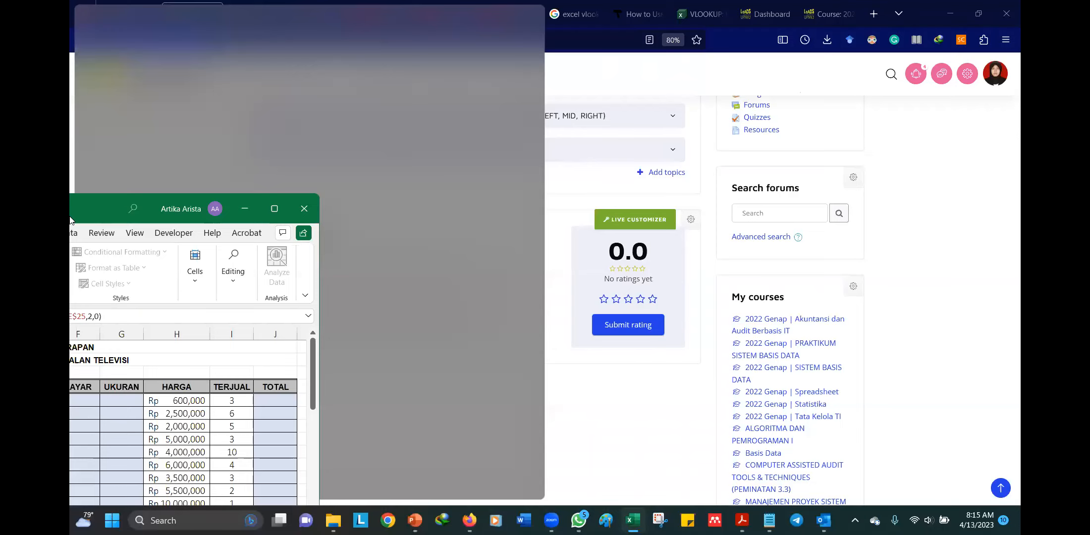
Switch to the PERT10 presentation in PowerPoint, show slide 4 about VLOOKUP, and place it side by side with the Excel workbook.
{"action": "left_click_drag", "start_coordinate": [74, 208], "coordinate": [69, 209]}
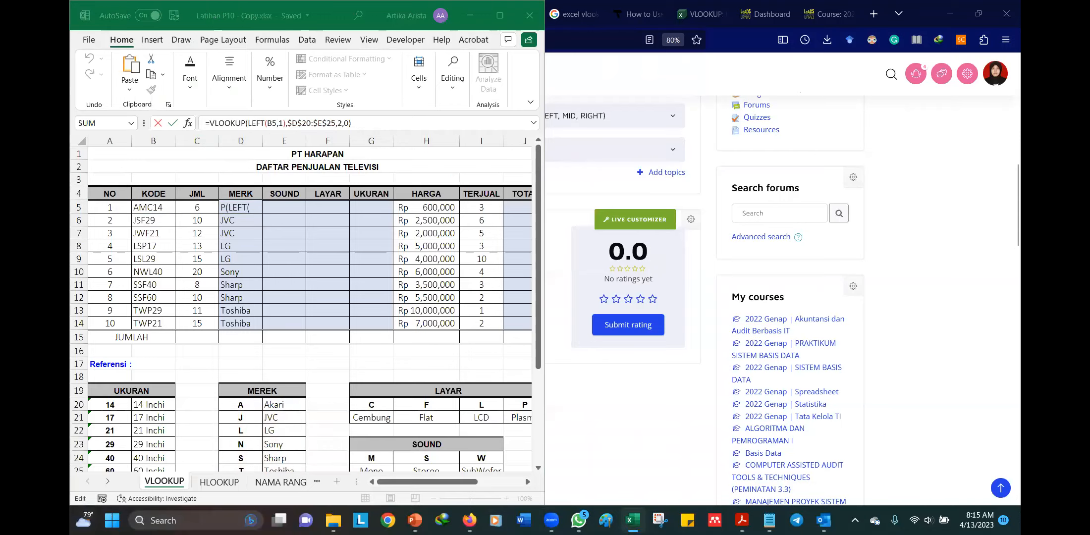
{"action": "left_click", "coordinate": [415, 520]}
{"action": "scroll", "coordinate": [170, 171], "scroll_direction": "up", "scroll_amount": 1}
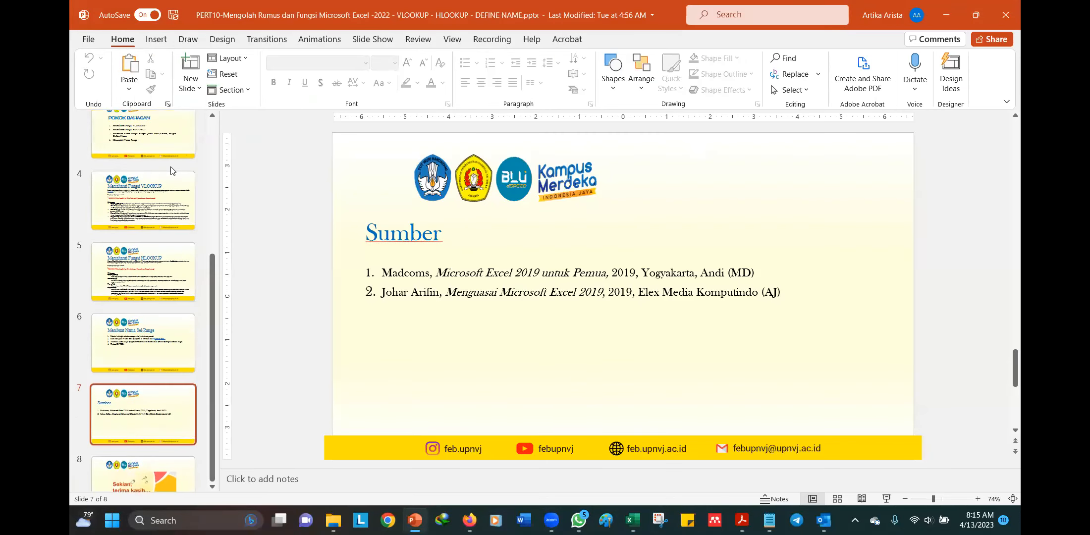
{"action": "scroll", "coordinate": [170, 171], "scroll_direction": "up", "scroll_amount": 3}
{"action": "left_click", "coordinate": [160, 318]}
{"action": "left_click_drag", "start_coordinate": [304, 7], "coordinate": [1018, 322]}
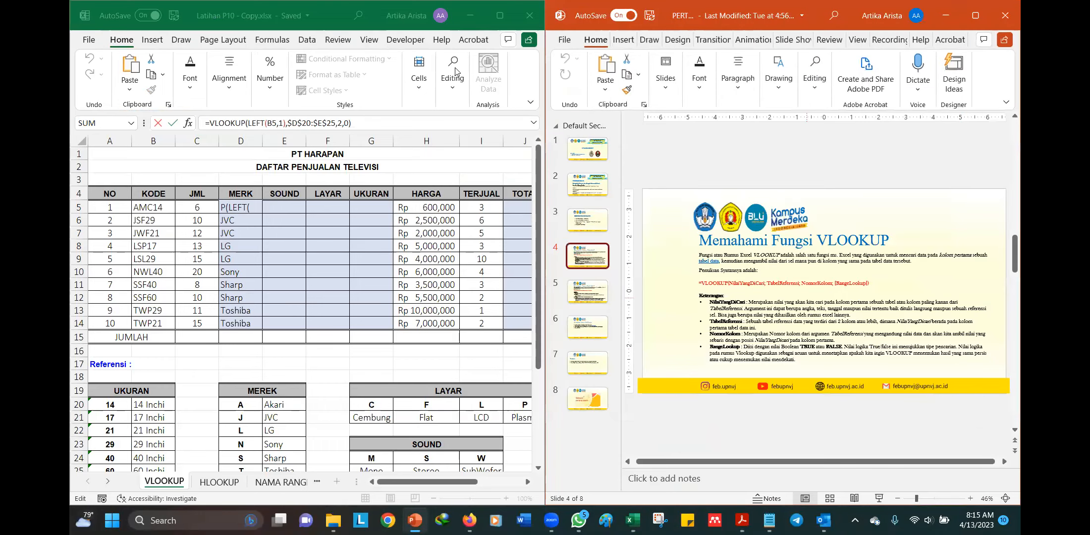
Examine the VLOOKUP syntax line and argument explanations on slide 4 against the formula in D5.
{"action": "left_click", "coordinate": [970, 499]}
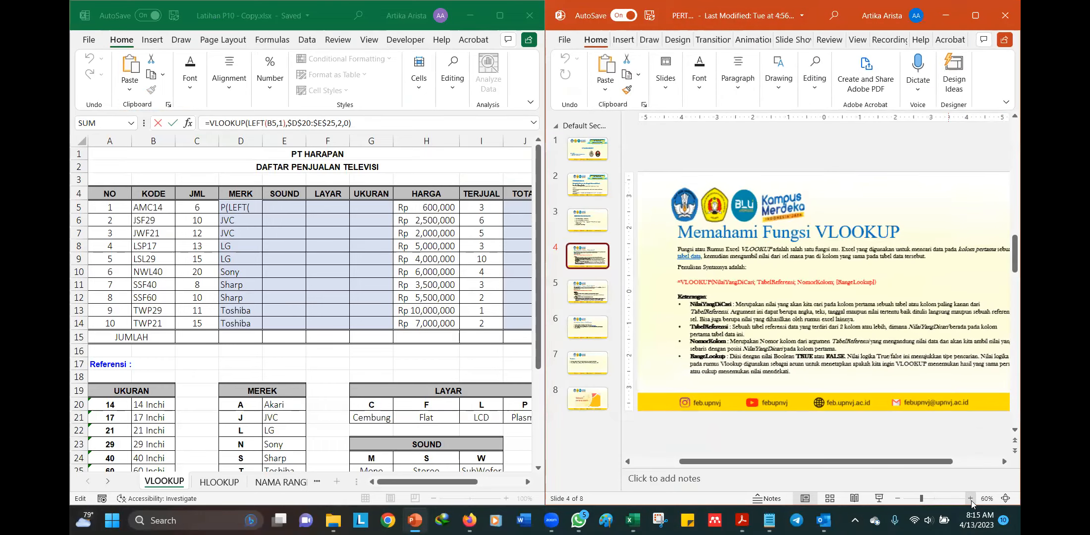
{"action": "left_click", "coordinate": [970, 498]}
{"action": "left_click", "coordinate": [970, 498]}
{"action": "left_click_drag", "start_coordinate": [860, 463], "coordinate": [822, 460]}
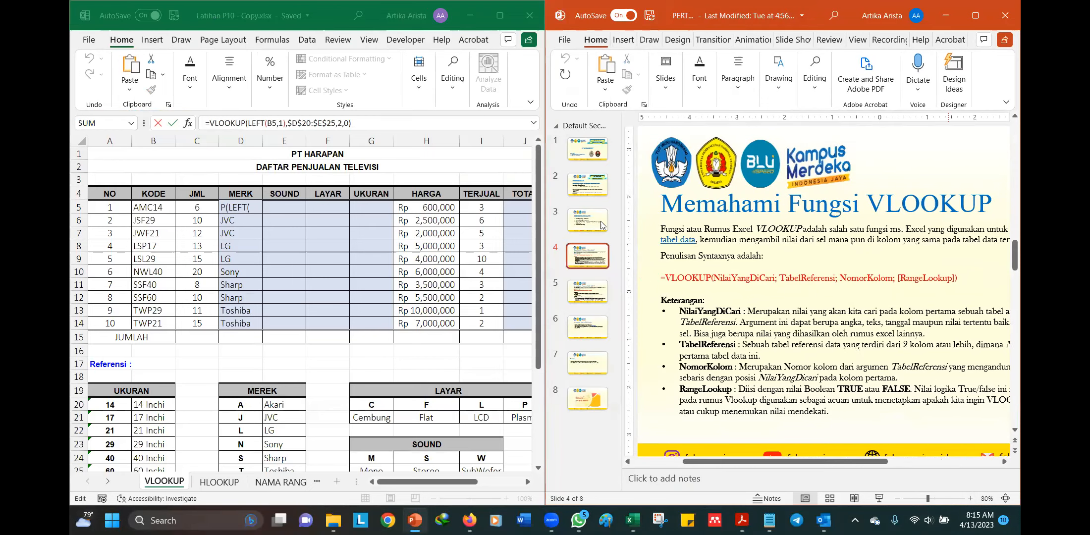
{"action": "left_click", "coordinate": [971, 498]}
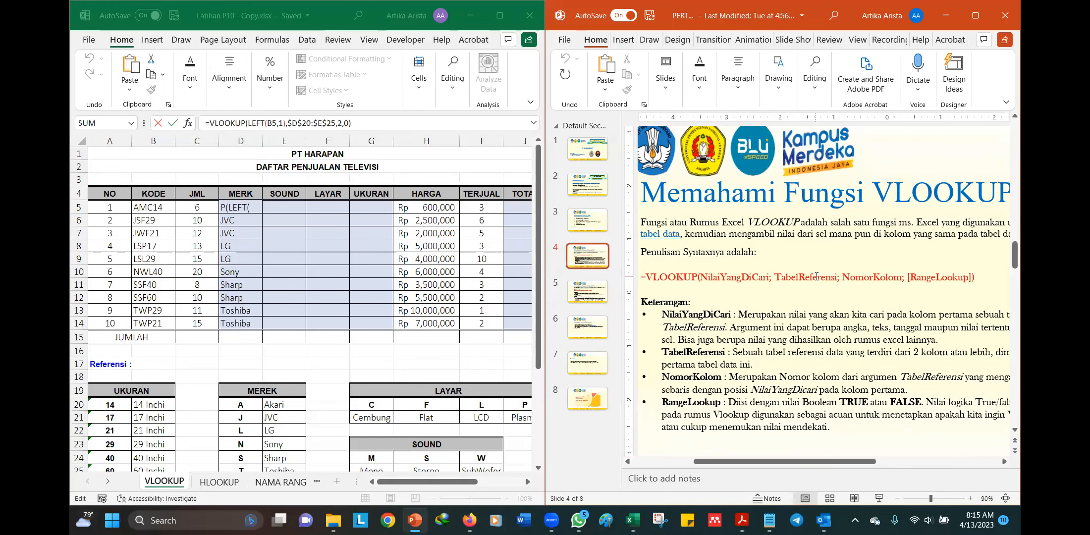
{"action": "left_click", "coordinate": [864, 279]}
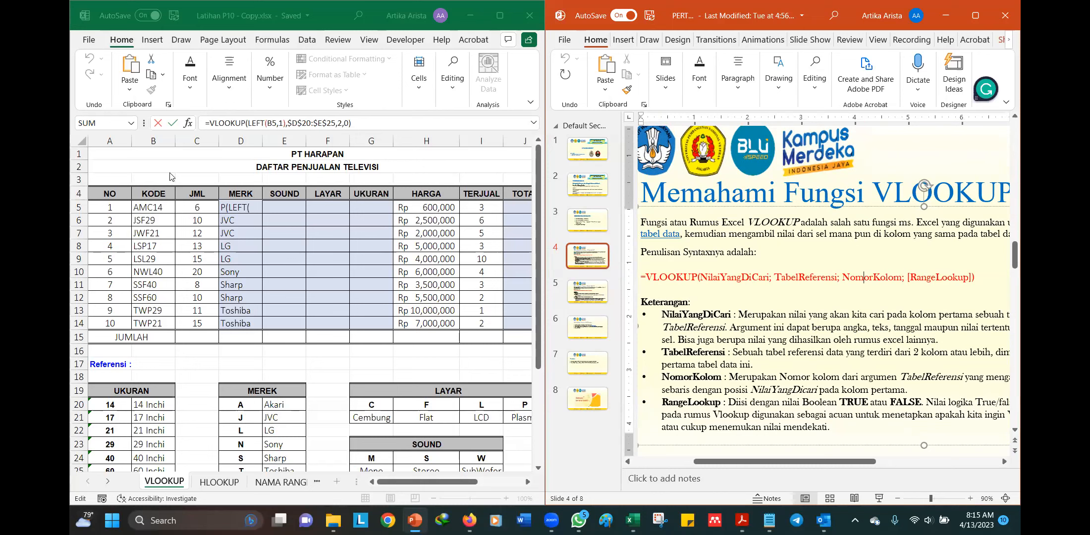
{"action": "left_click", "coordinate": [228, 122]}
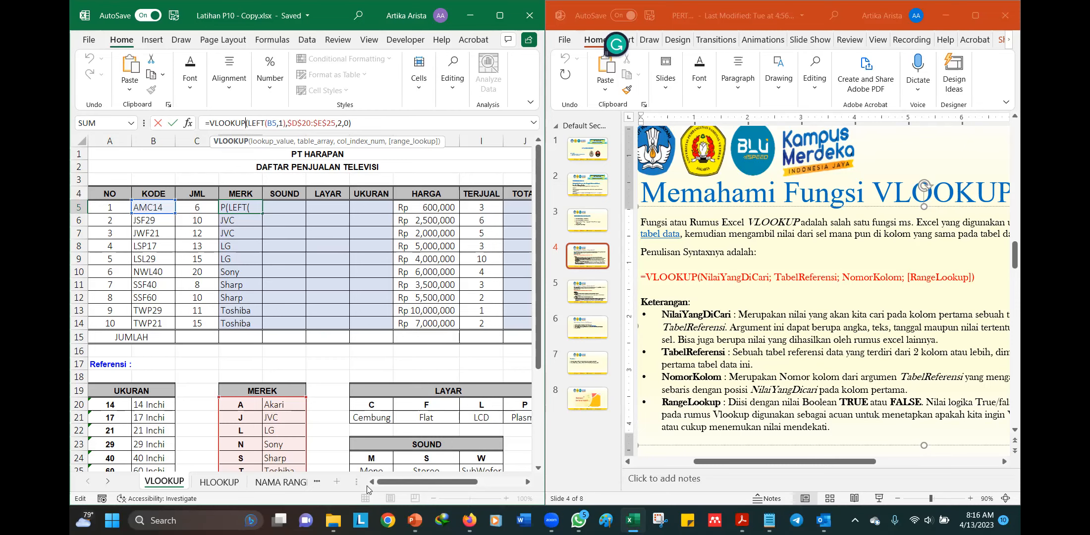
Open the PERT9 presentation from the 2023-04-11 Pertemuan 9 folder in File Explorer and snap its window to half the screen.
{"action": "mouse_move", "coordinate": [333, 521]}
{"action": "left_click", "coordinate": [337, 436]}
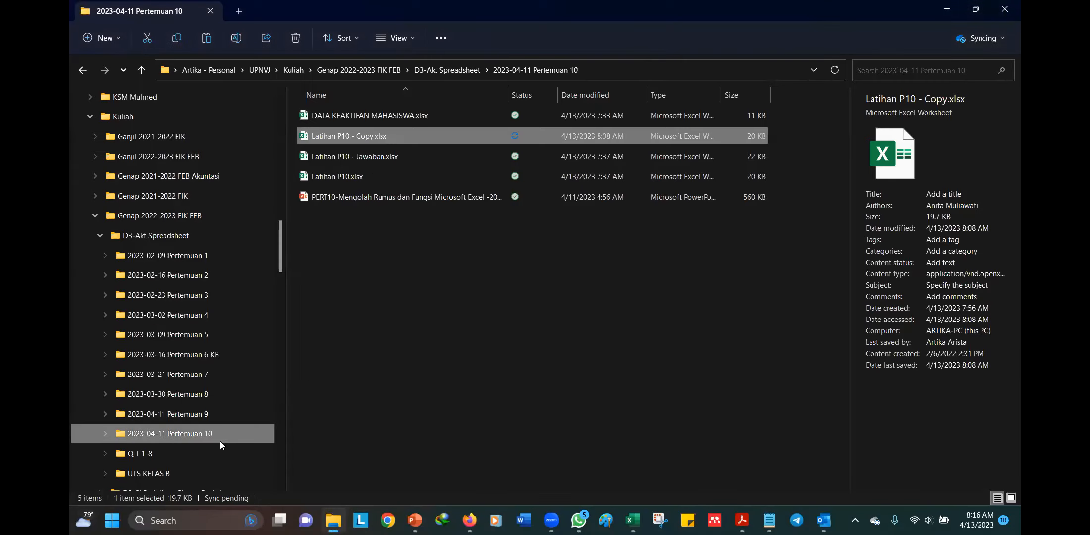
{"action": "left_click", "coordinate": [216, 409]}
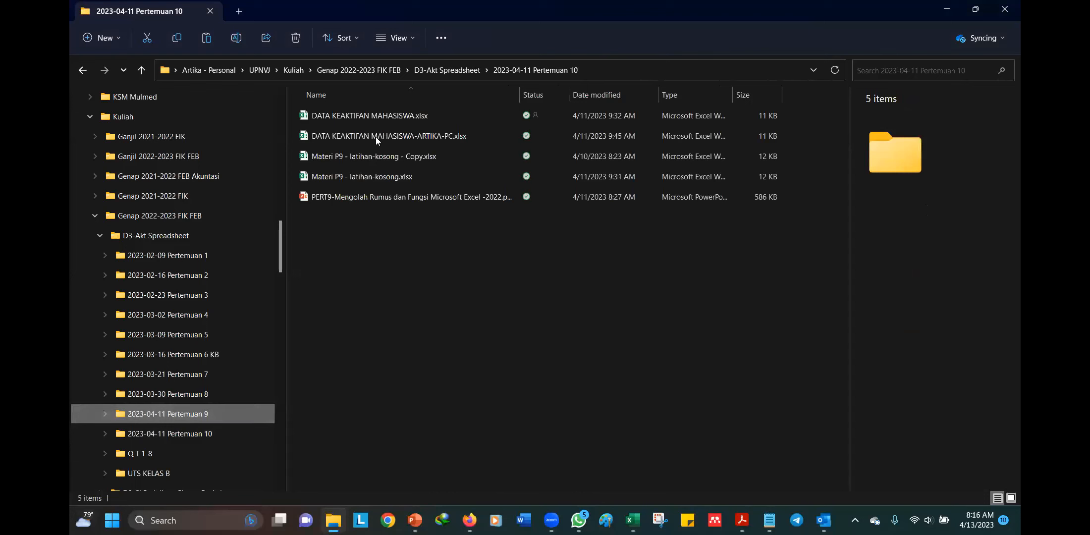
{"action": "double_click", "coordinate": [396, 195]}
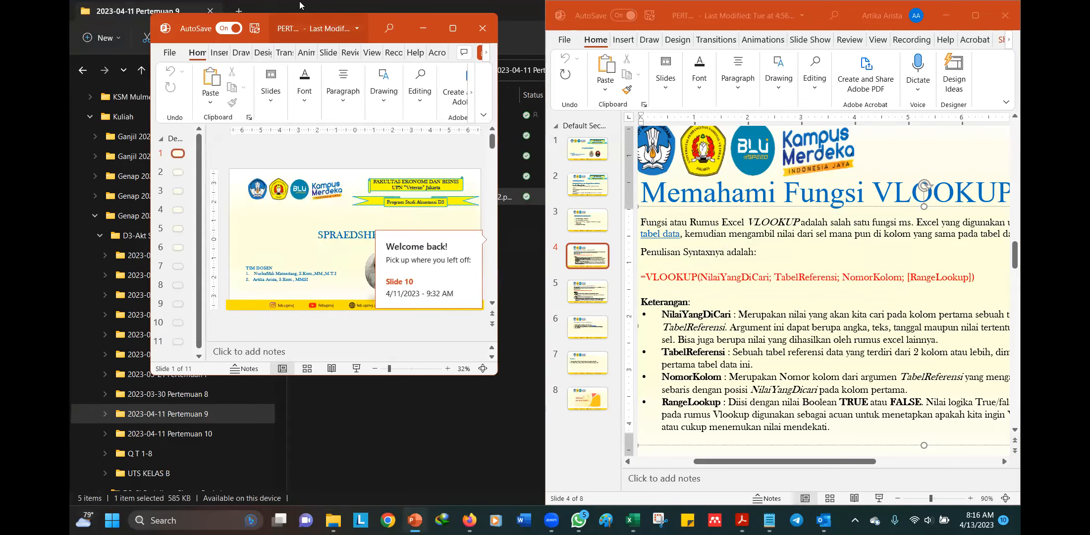
{"action": "left_click_drag", "start_coordinate": [299, 6], "coordinate": [1018, 247]}
Go through the PERT9 slides to slide 7, which explains the LEFT function.
{"action": "left_click", "coordinate": [585, 179]}
{"action": "left_click", "coordinate": [585, 180]}
{"action": "left_click", "coordinate": [585, 179]}
{"action": "key", "text": "Down"}
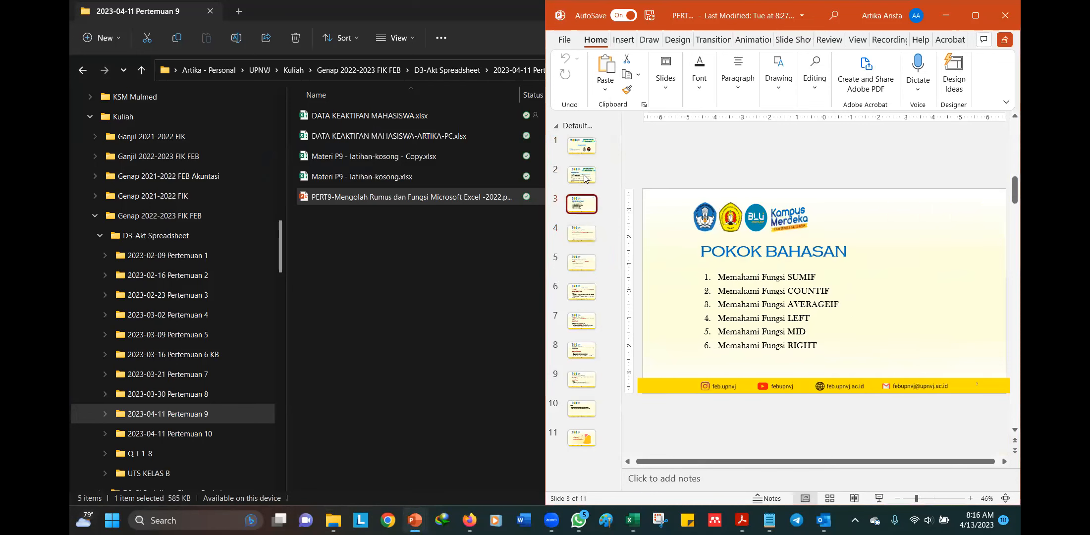
{"action": "key", "text": "Down"}
{"action": "key", "text": "Down"}
{"action": "key", "text": "Down"}
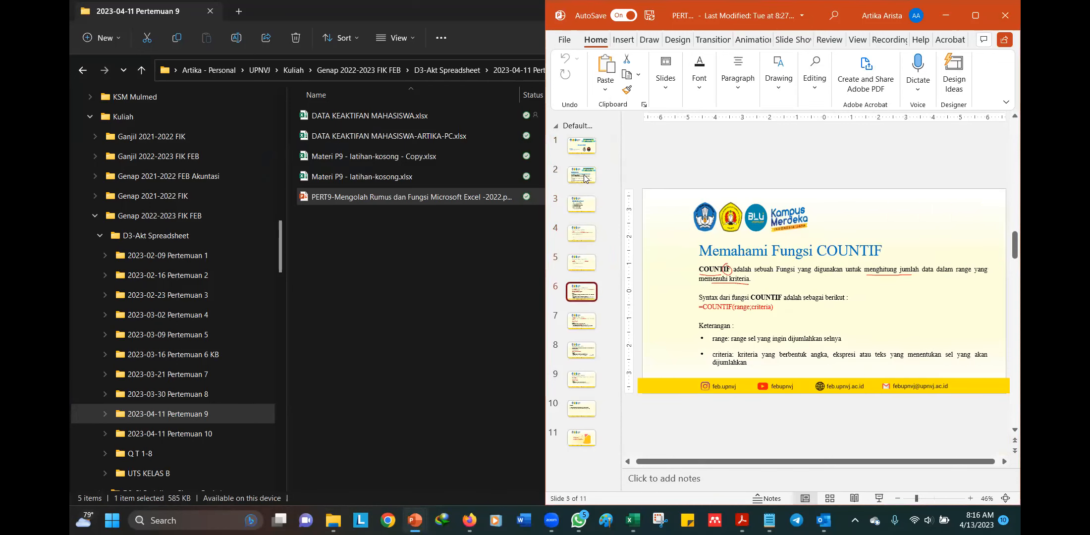
{"action": "key", "text": "Down"}
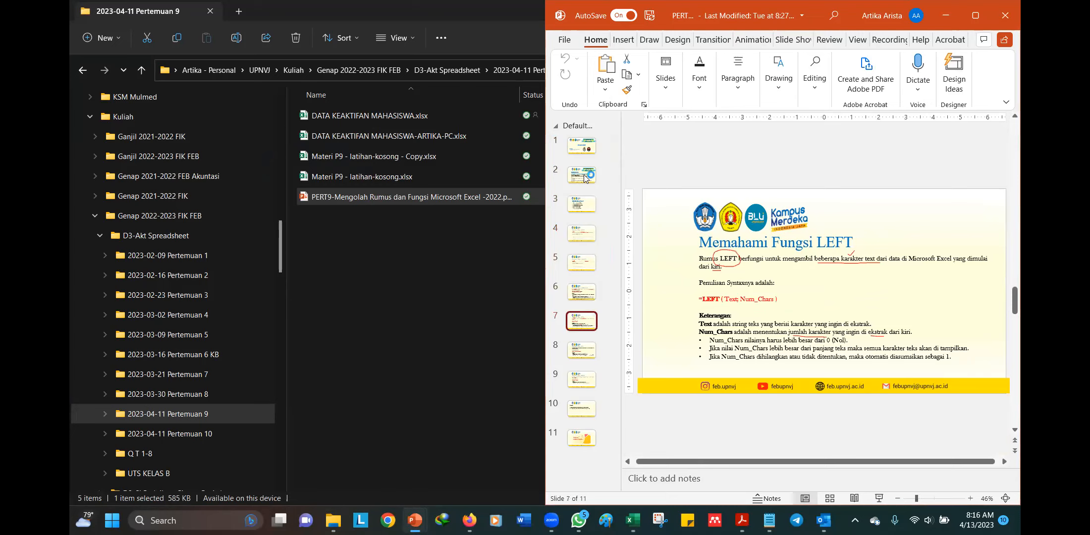
Compare the LEFT syntax on slide 7 with LEFT(B5,1) in D5's formula in the Latihan P10 workbook.
{"action": "double_click", "coordinate": [727, 299]}
{"action": "left_click", "coordinate": [763, 301]}
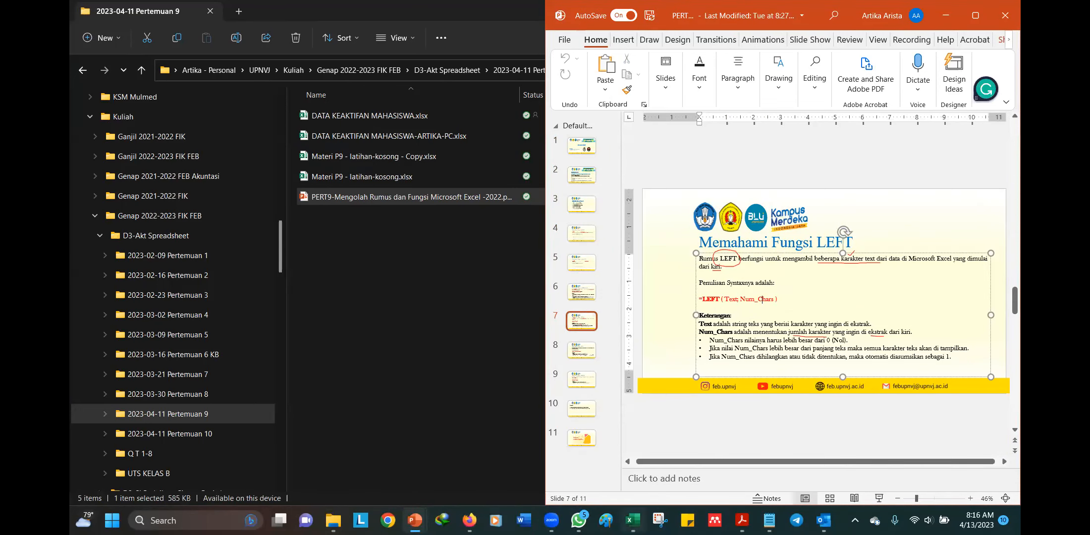
{"action": "left_click", "coordinate": [632, 520]}
{"action": "left_click", "coordinate": [270, 123]}
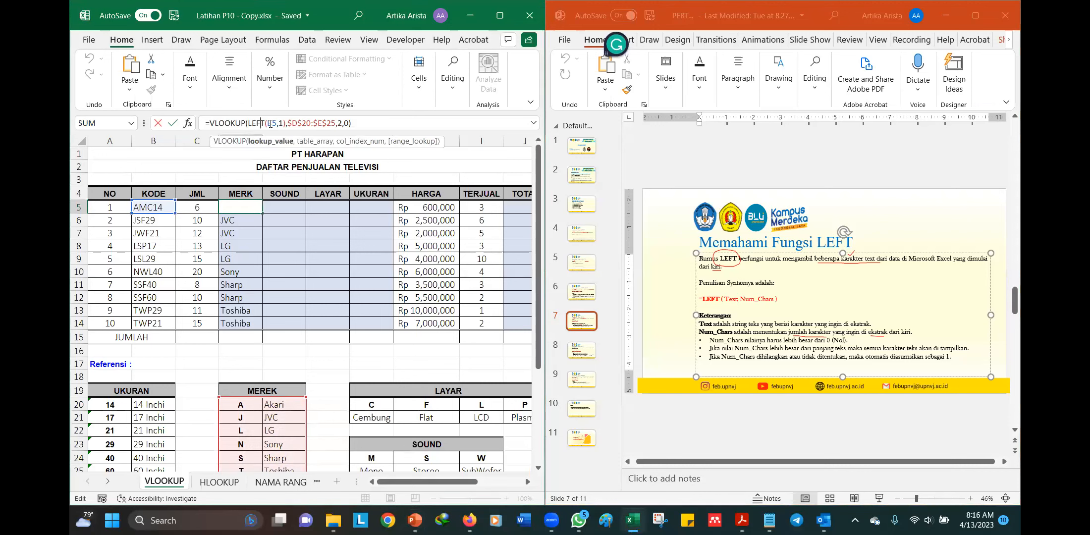
{"action": "left_click", "coordinate": [271, 123]}
{"action": "left_click", "coordinate": [282, 123]}
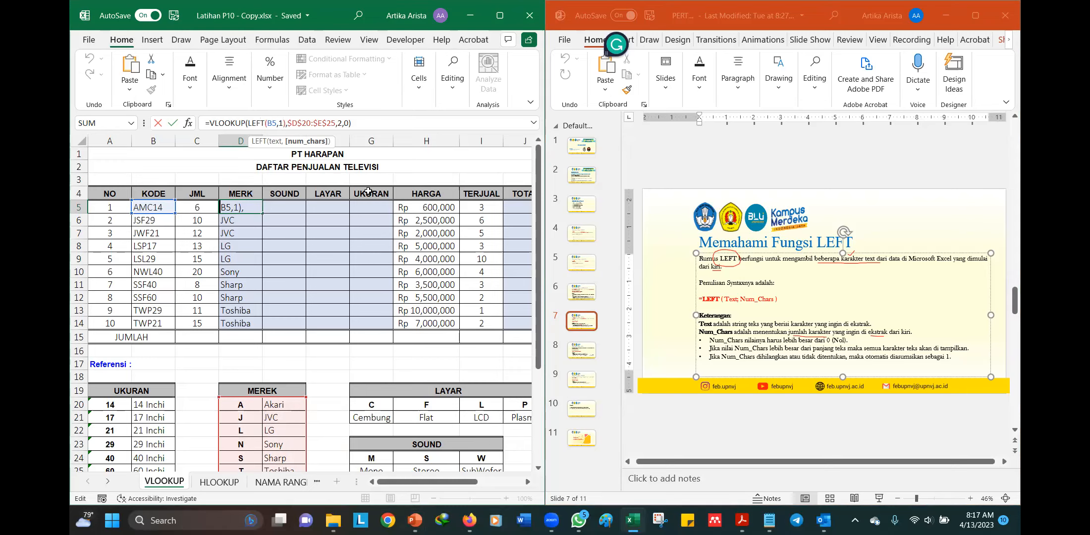
{"action": "left_click", "coordinate": [367, 121]}
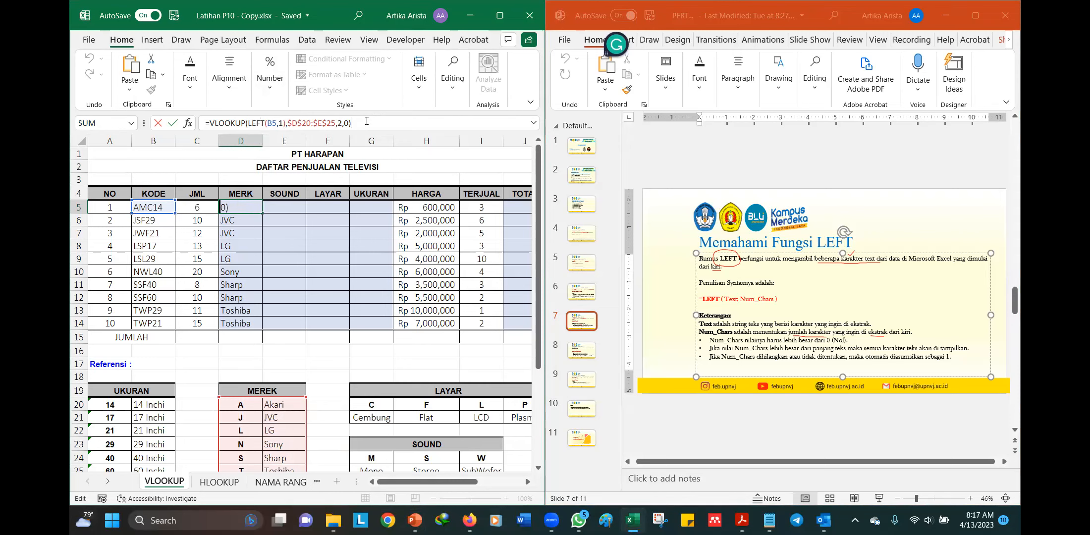
{"action": "key", "text": "Return"}
Examine the task instructions and compare the first letters in the KODE column with the MEREK reference table.
{"action": "scroll", "coordinate": [258, 324], "scroll_direction": "down", "scroll_amount": 4}
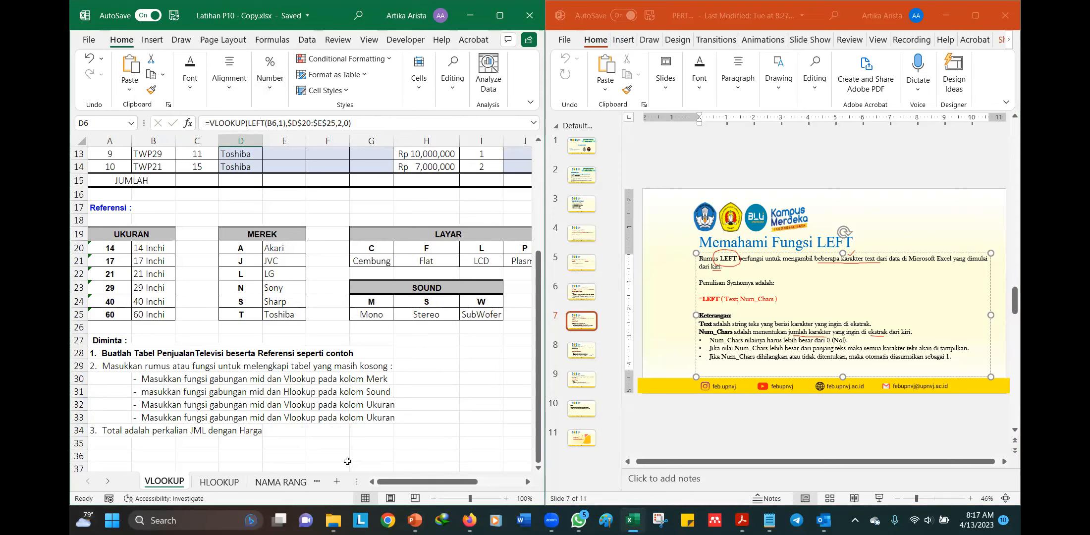
{"action": "scroll", "coordinate": [362, 375], "scroll_direction": "up", "scroll_amount": 4}
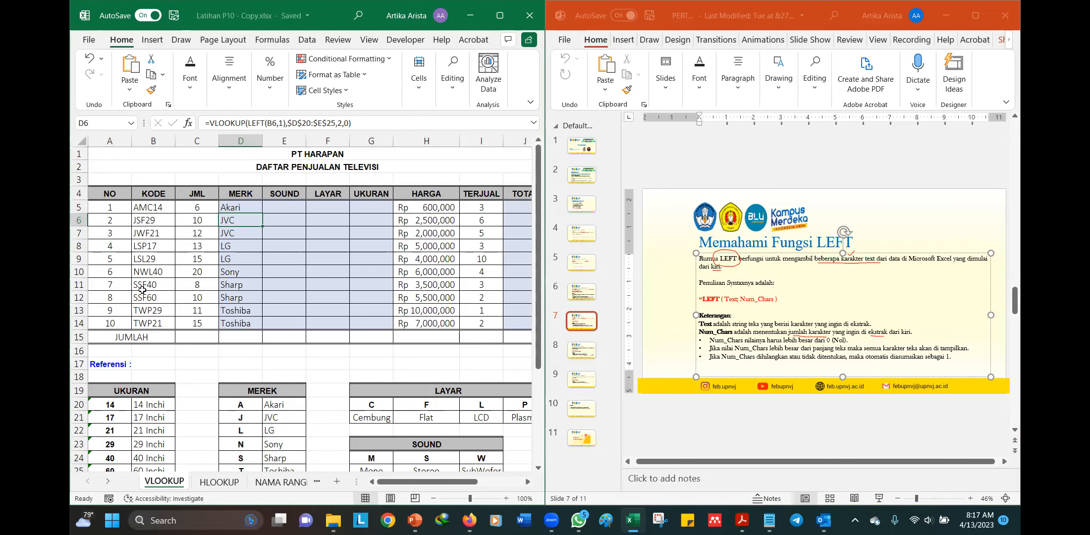
{"action": "scroll", "coordinate": [149, 319], "scroll_direction": "down", "scroll_amount": 1}
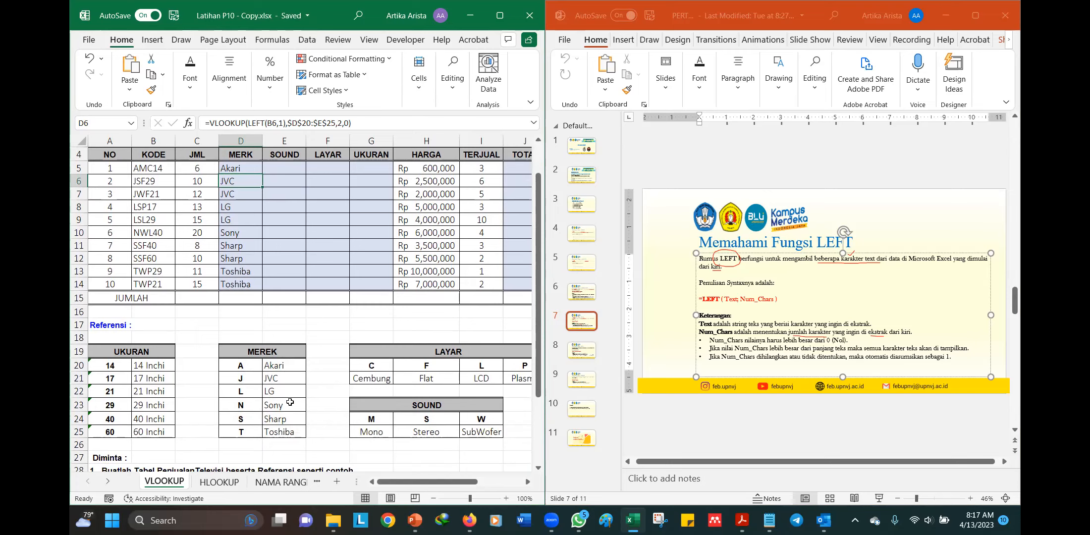
{"action": "scroll", "coordinate": [289, 403], "scroll_direction": "up", "scroll_amount": 1}
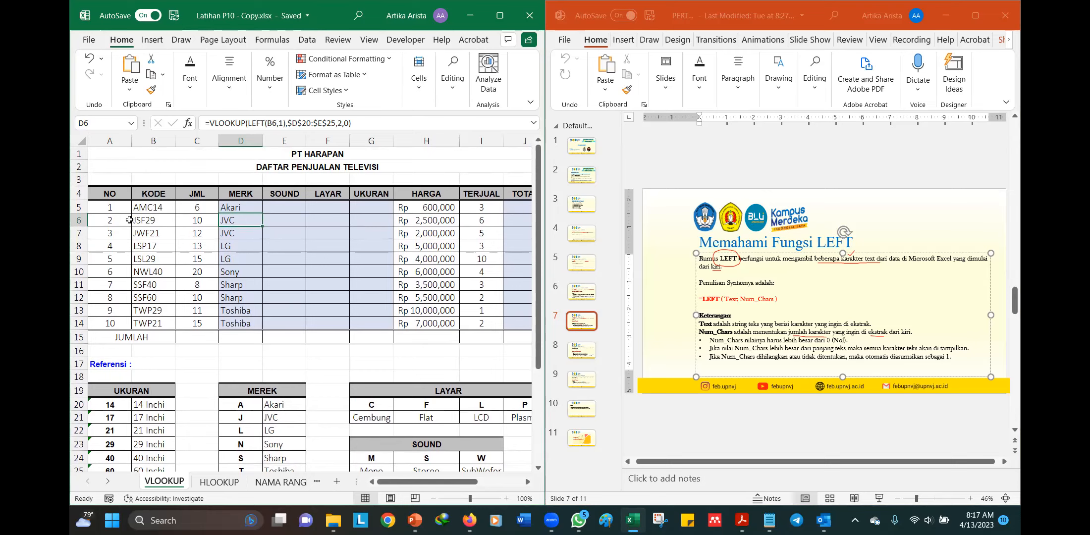
{"action": "scroll", "coordinate": [265, 410], "scroll_direction": "down", "scroll_amount": 1}
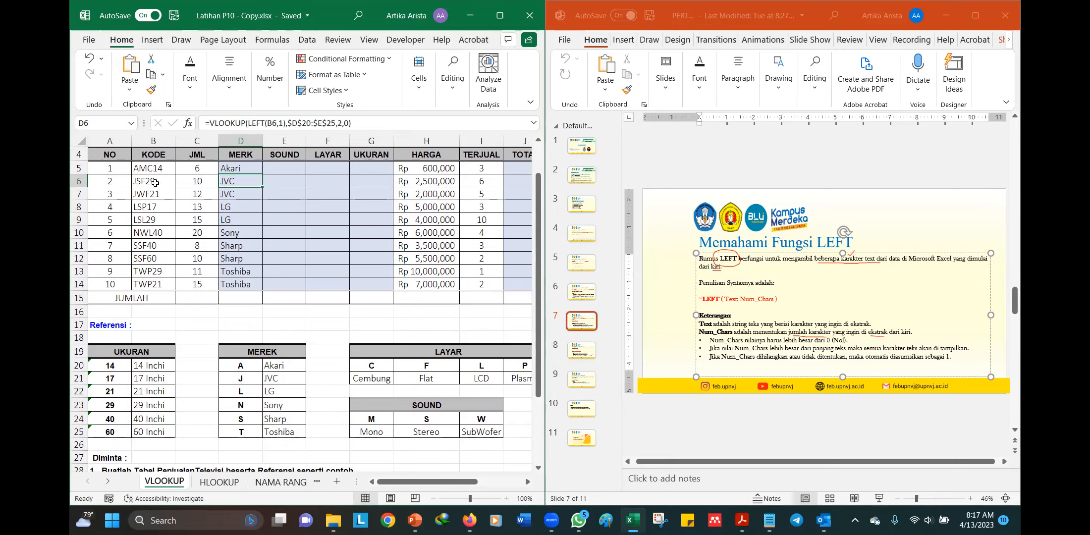
Minimize the PERT9 presentation and compare NilaiYangDiCari on the VLOOKUP slide with LEFT(B6,1) in D6's formula.
{"action": "left_click", "coordinate": [286, 123]}
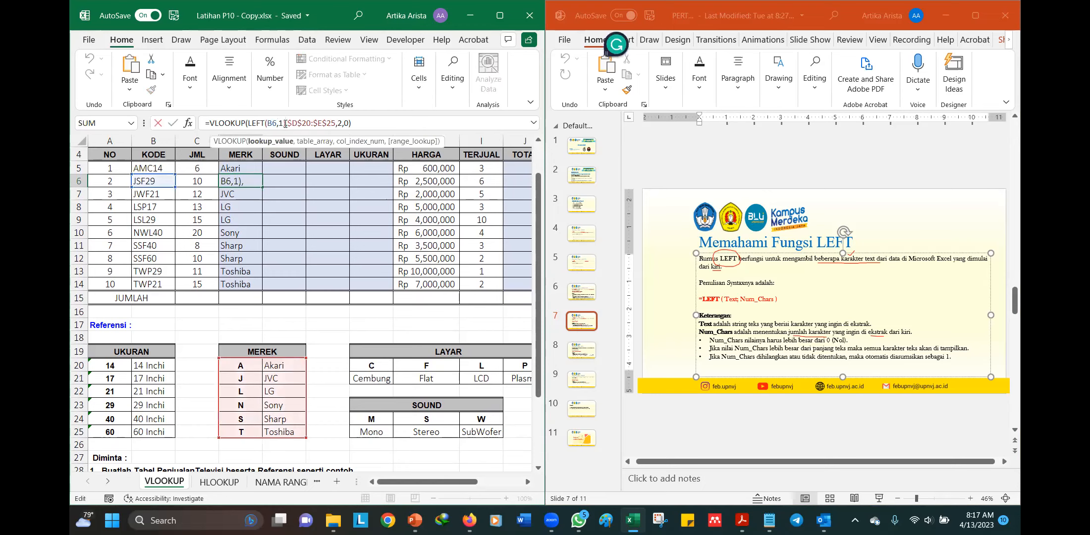
{"action": "left_click", "coordinate": [945, 16]}
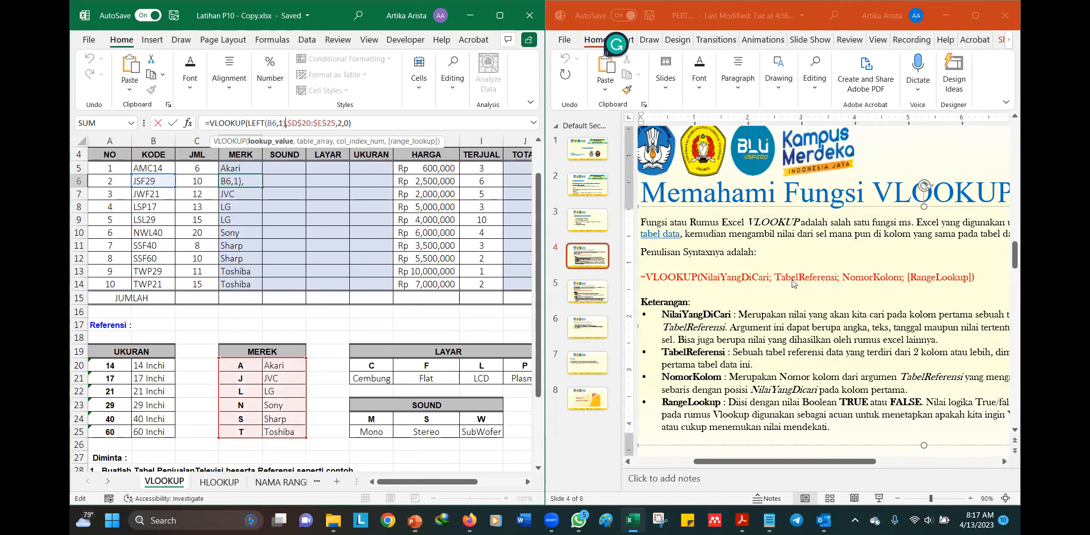
{"action": "left_click", "coordinate": [788, 278]}
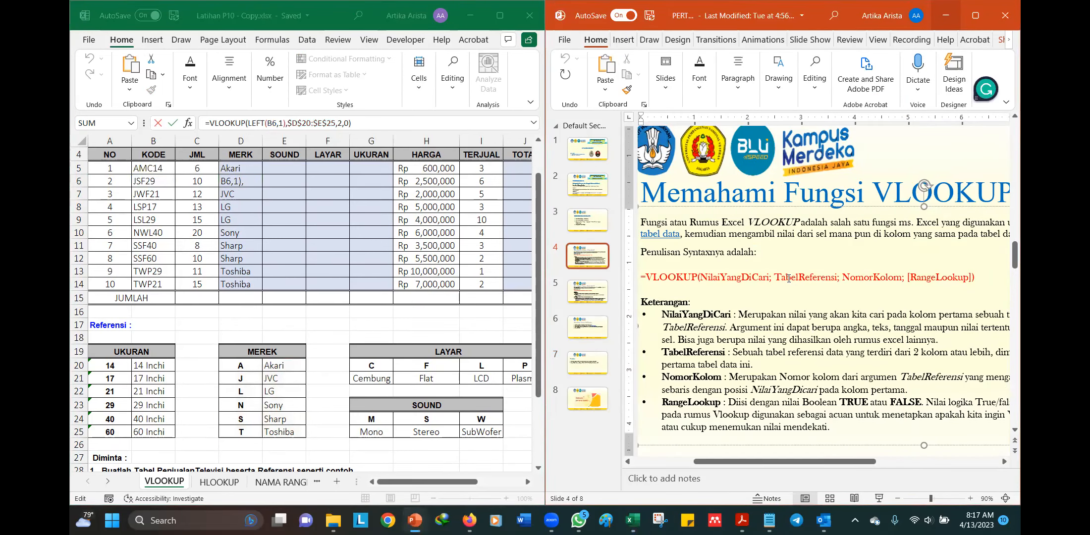
{"action": "left_click_drag", "start_coordinate": [702, 277], "coordinate": [769, 277]}
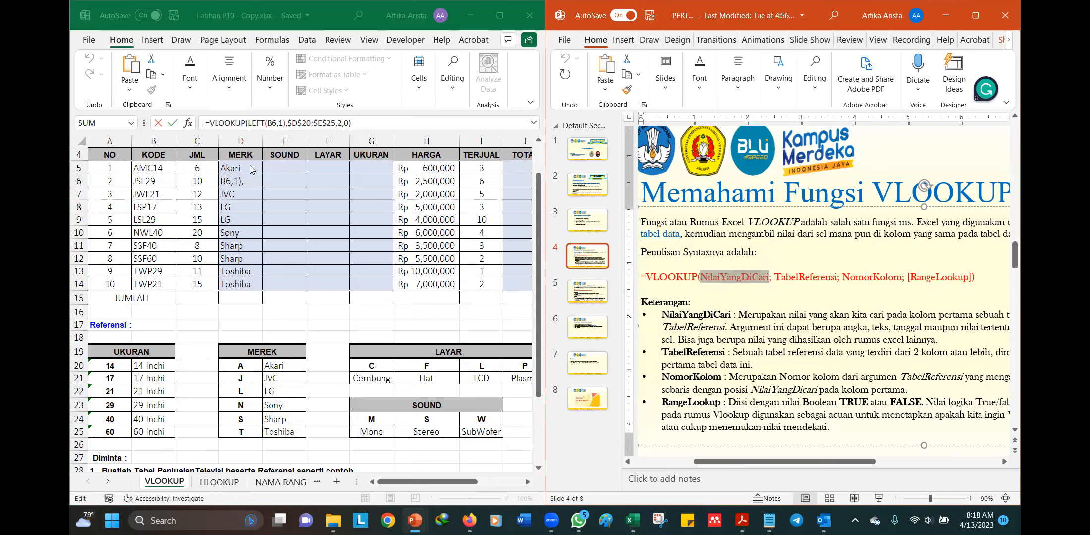
{"action": "left_click", "coordinate": [266, 121]}
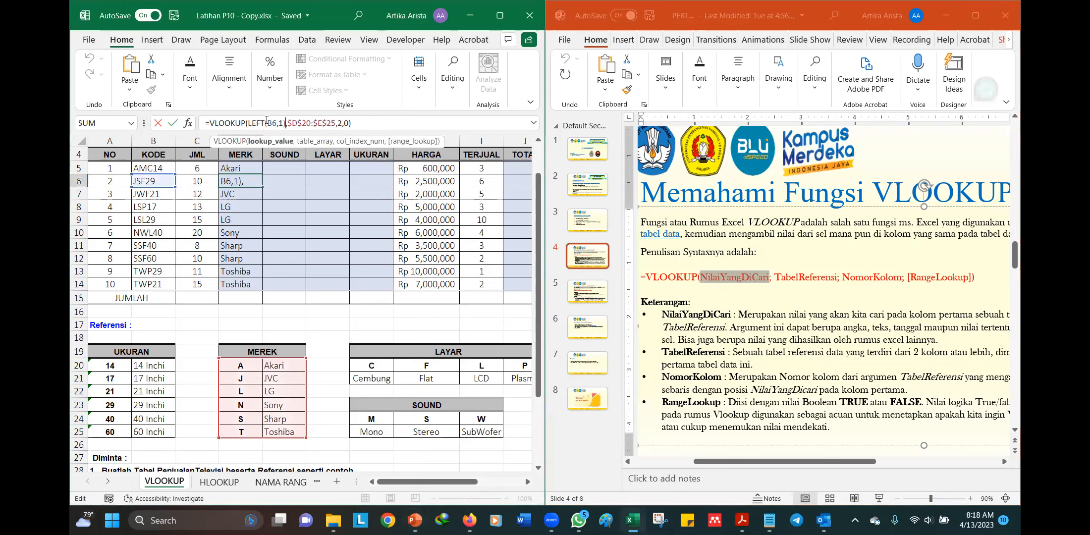
{"action": "key", "text": "Left"}
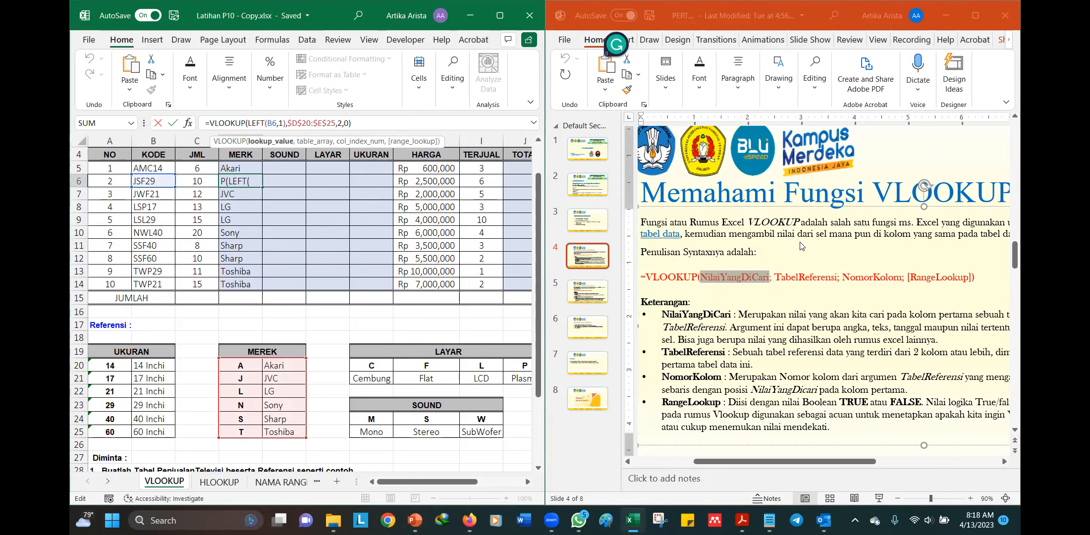
Examine the TabelReferensi explanation on the slide and the table range, column index and range lookup arguments in D6's formula.
{"action": "left_click", "coordinate": [805, 276]}
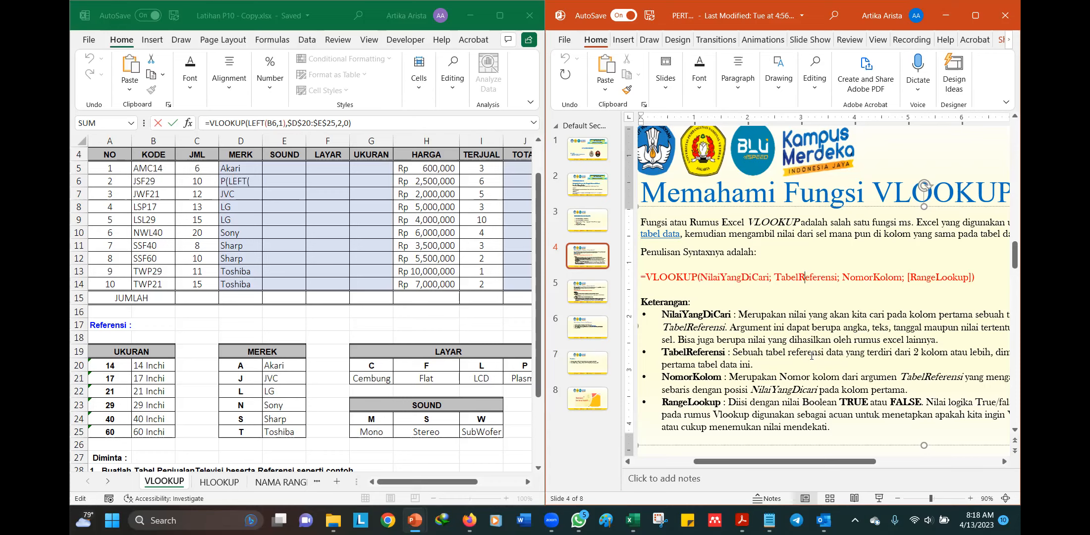
{"action": "left_click_drag", "start_coordinate": [811, 354], "coordinate": [866, 353]}
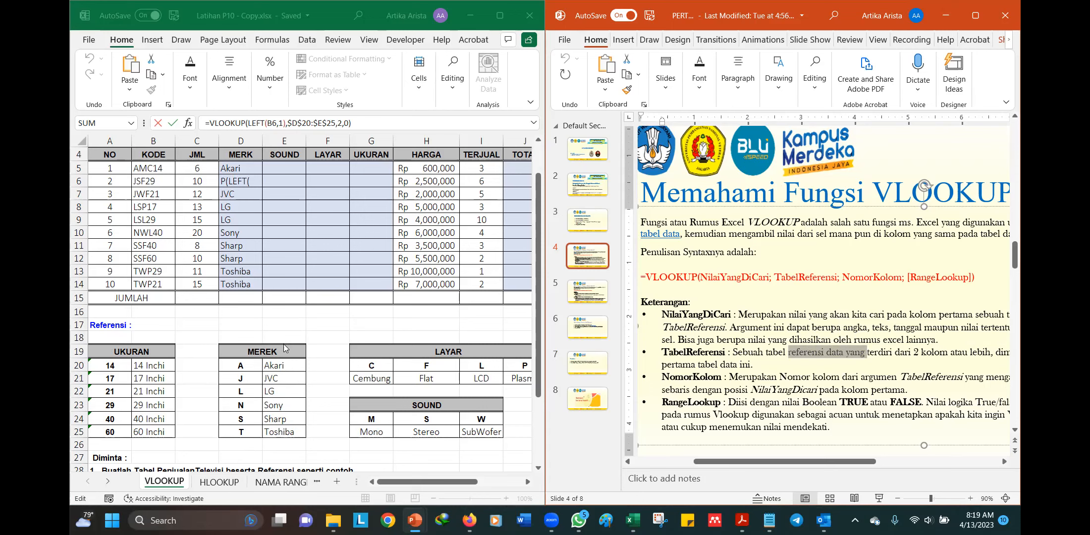
{"action": "left_click", "coordinate": [298, 125]}
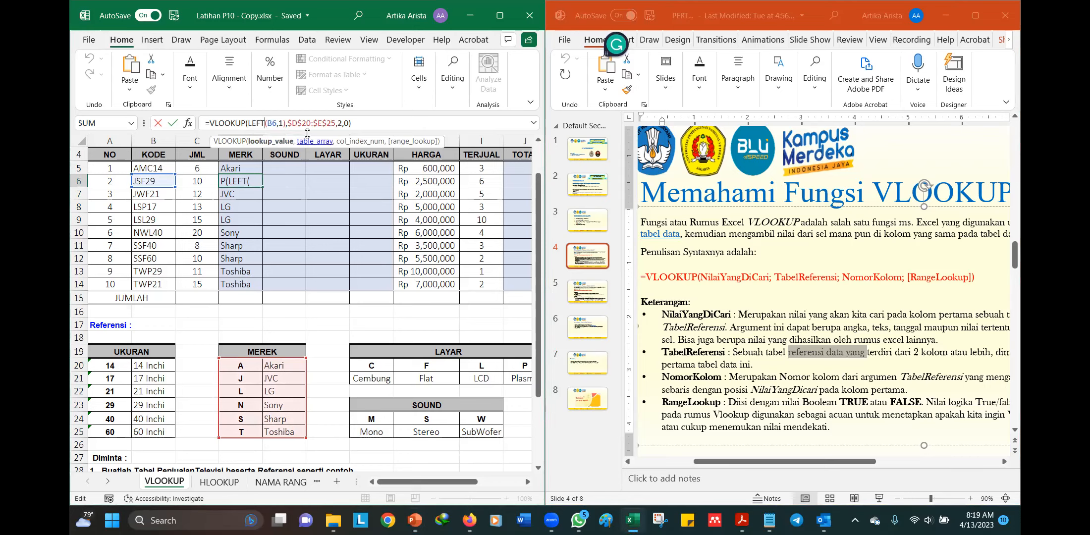
{"action": "left_click", "coordinate": [333, 123]}
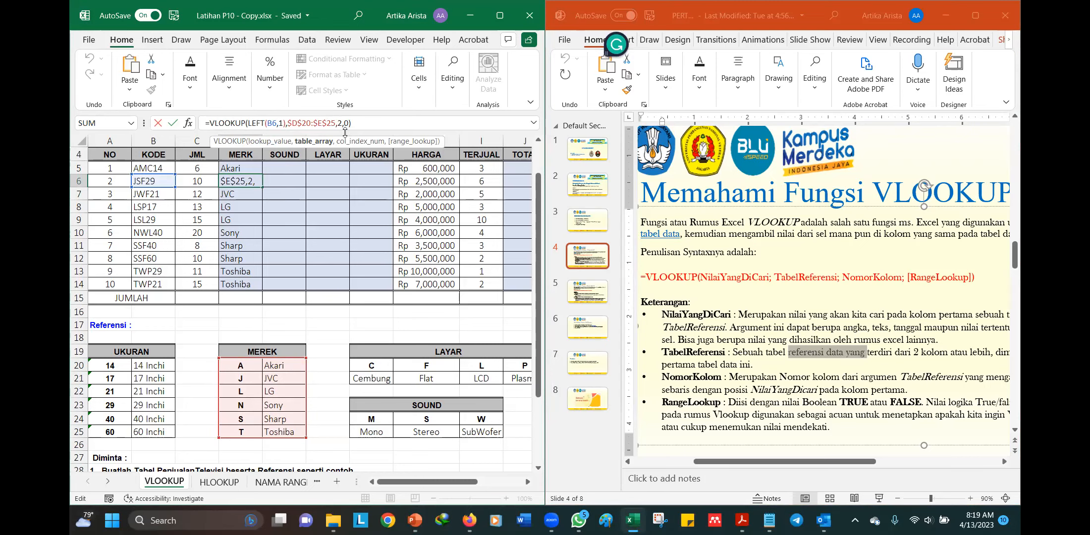
{"action": "left_click", "coordinate": [342, 123]}
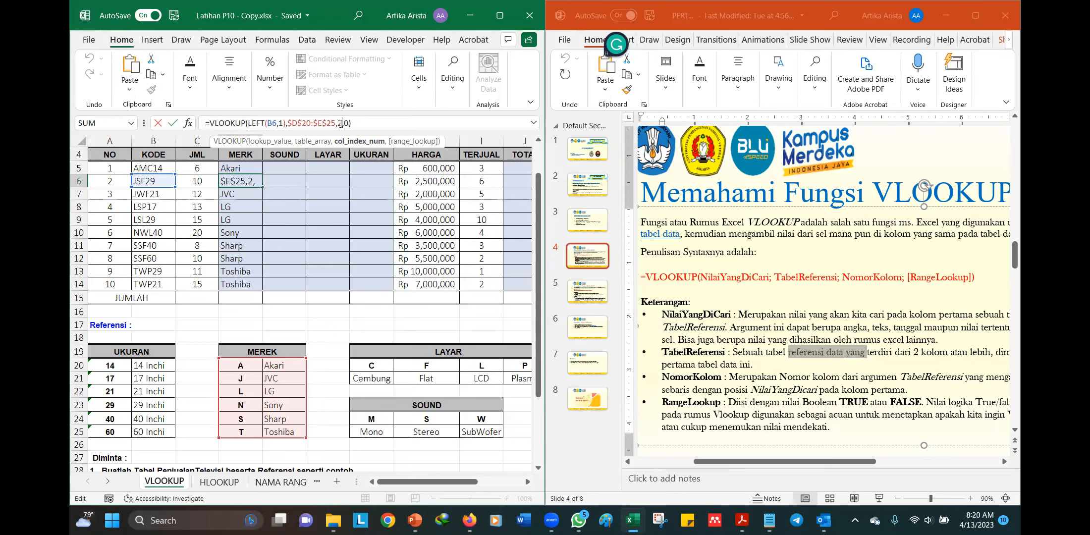
{"action": "left_click", "coordinate": [348, 123]}
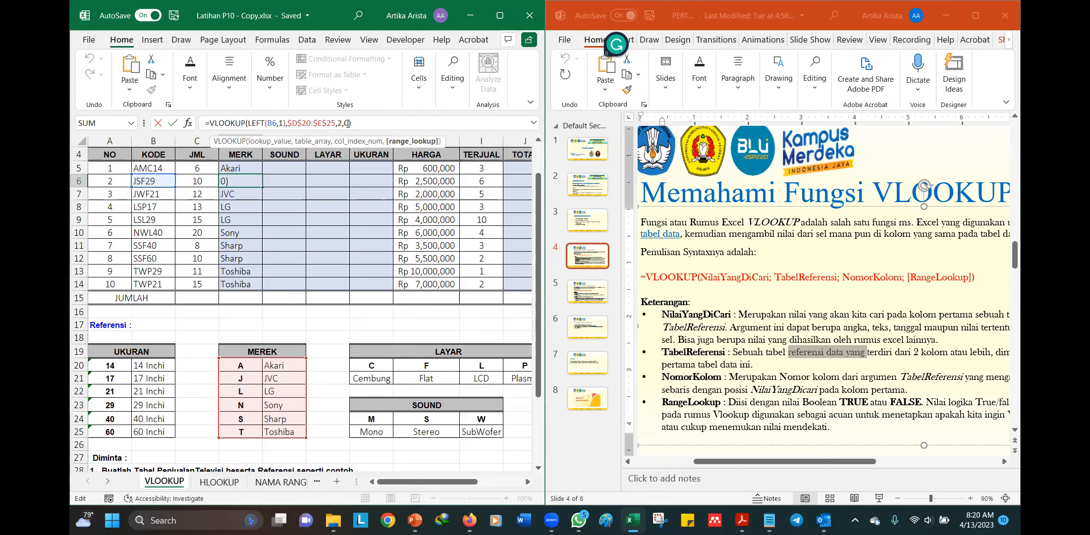
Remove the range lookup argument 0 from the VLOOKUP formula in D6, ending it after column index 2.
{"action": "double_click", "coordinate": [345, 122]}
{"action": "left_click_drag", "start_coordinate": [346, 122], "coordinate": [344, 122]}
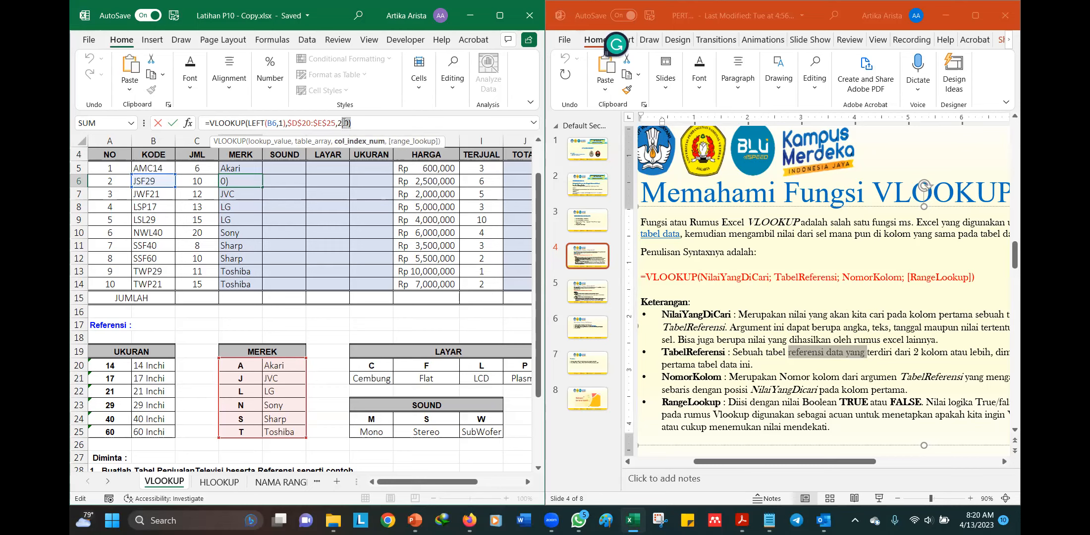
{"action": "key", "text": "BackSpace"}
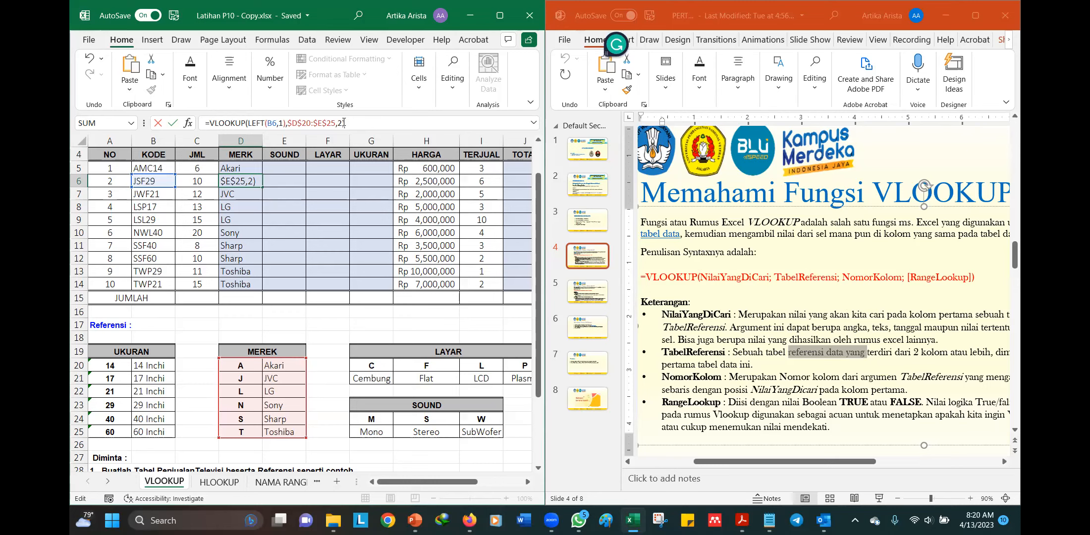
{"action": "key", "text": "Return"}
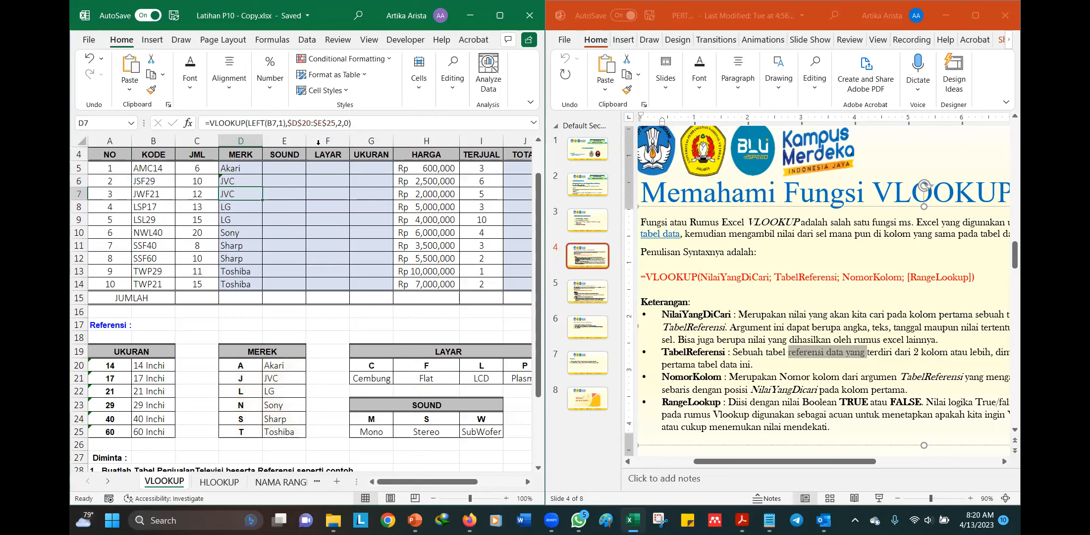
Fill the shortened VLOOKUP formula from D6 up into D5 and review the formula in D6.
{"action": "left_click", "coordinate": [231, 181]}
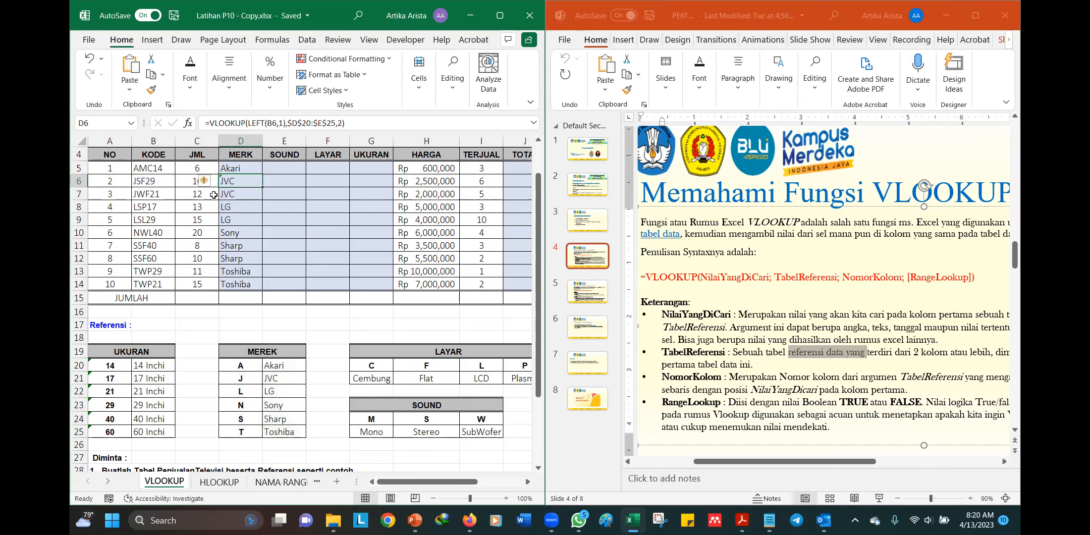
{"action": "left_click_drag", "start_coordinate": [263, 187], "coordinate": [257, 169]}
{"action": "left_click", "coordinate": [252, 180]}
{"action": "left_click", "coordinate": [363, 122]}
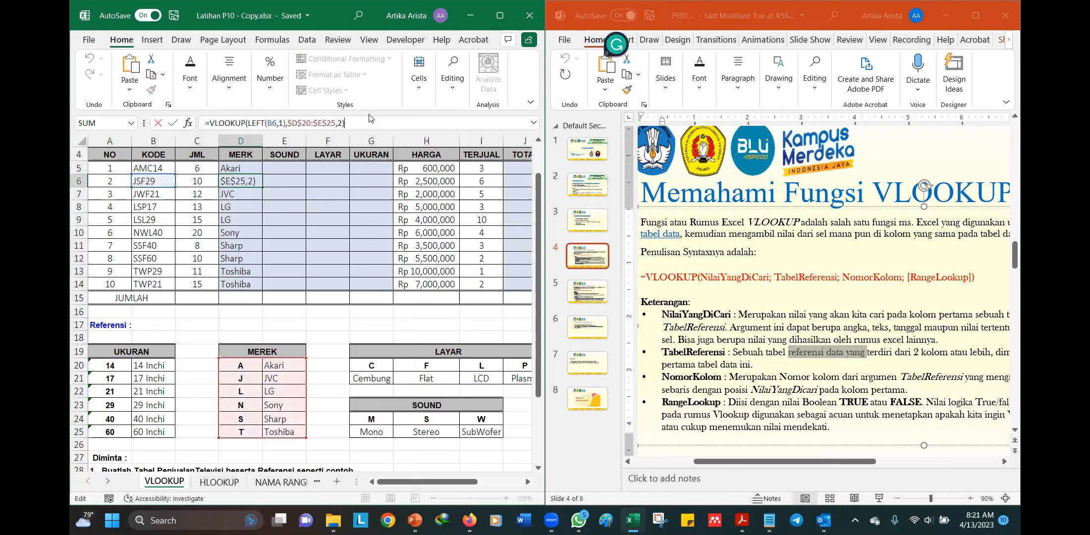
{"action": "key", "text": "Return"}
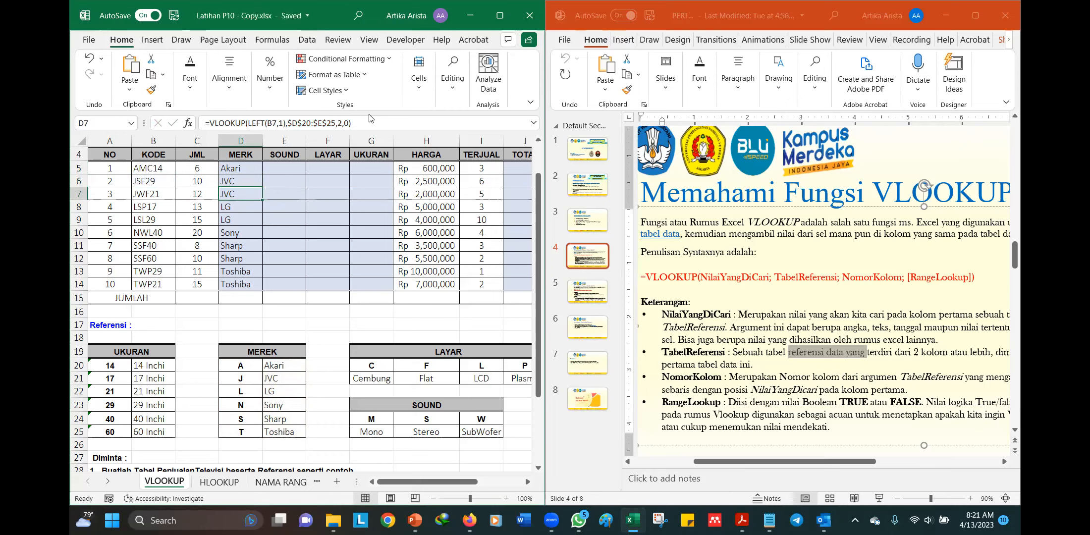
Compare the MERK formula in D5 with the horizontal SOUND reference table in G24:I25.
{"action": "left_click", "coordinate": [287, 166]}
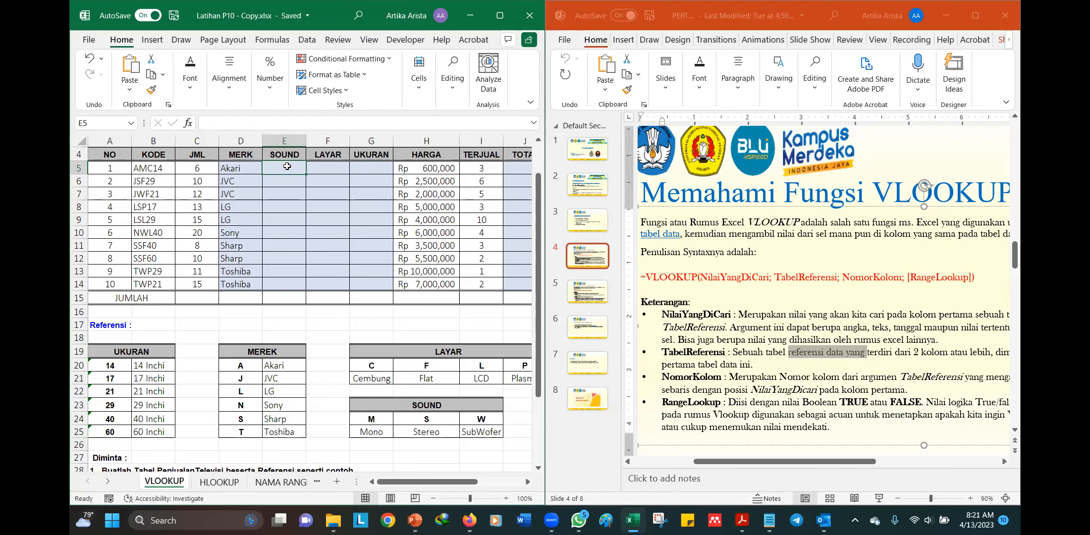
{"action": "left_click", "coordinate": [232, 169]}
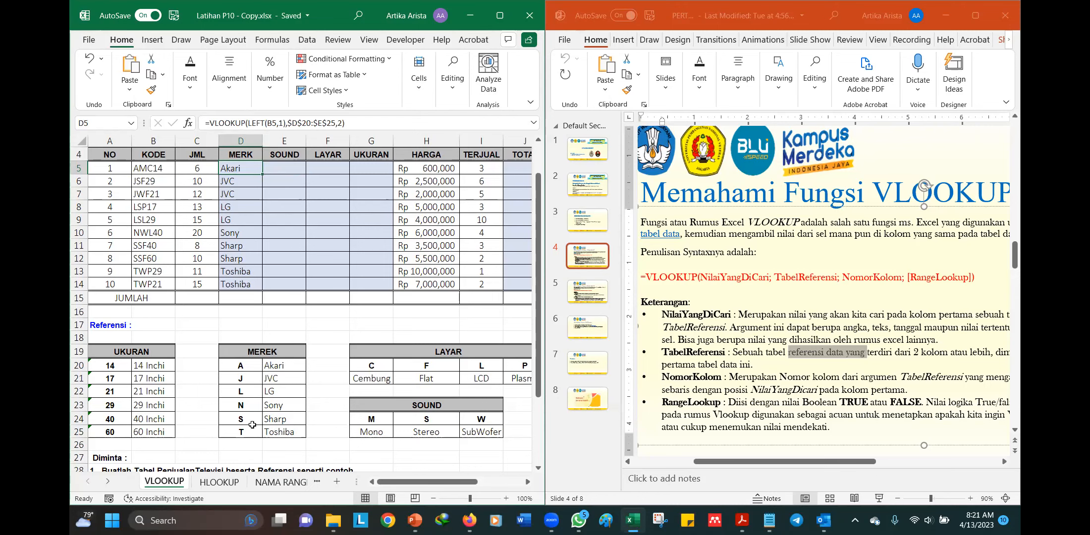
{"action": "left_click", "coordinate": [402, 429]}
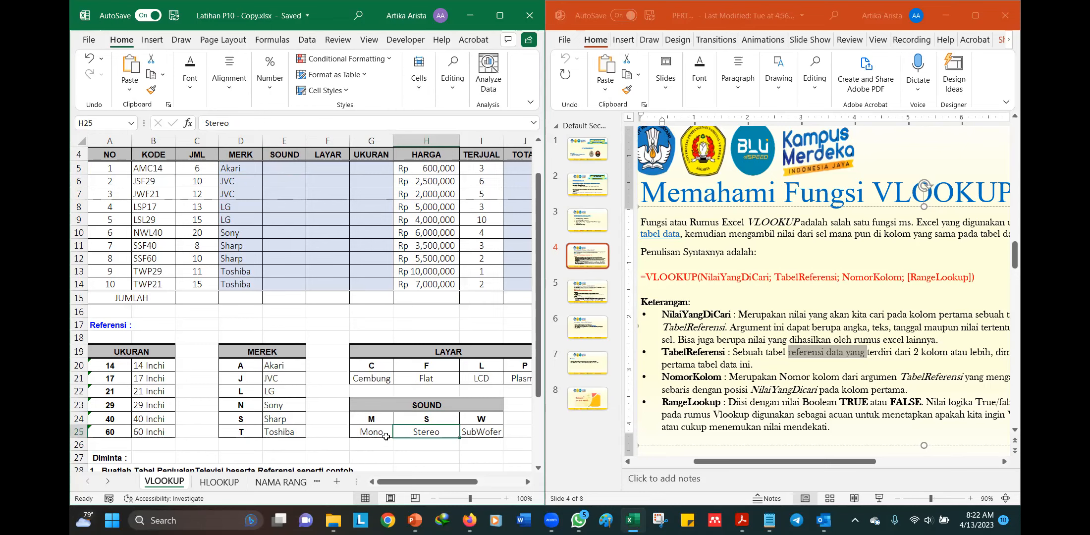
{"action": "left_click_drag", "start_coordinate": [370, 425], "coordinate": [487, 439]}
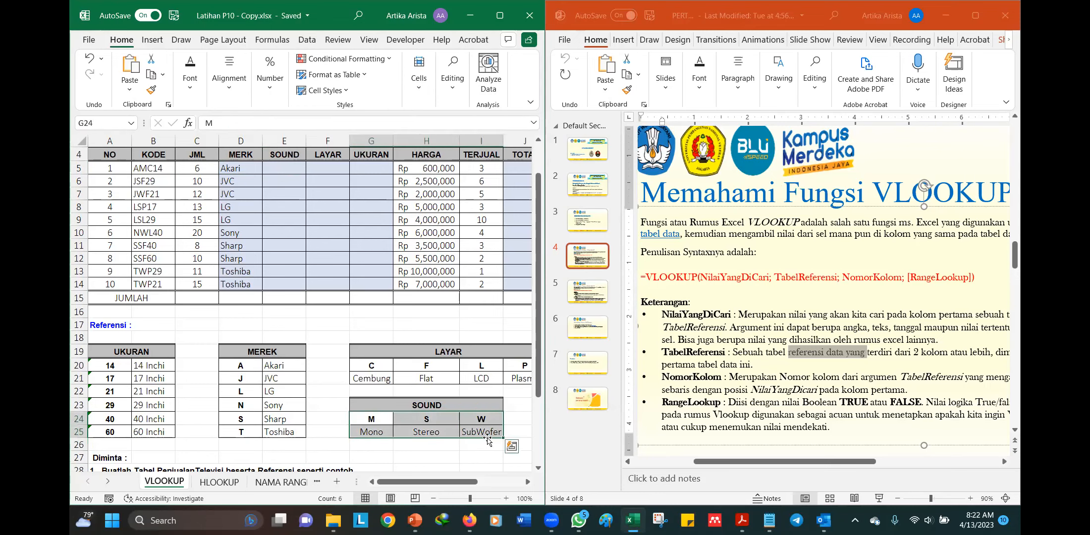
Start an HLOOKUP formula in E5 with MID(B5,2,1) as the lookup value, dismissing the chat notification.
{"action": "left_click", "coordinate": [286, 169]}
{"action": "left_click", "coordinate": [247, 121]}
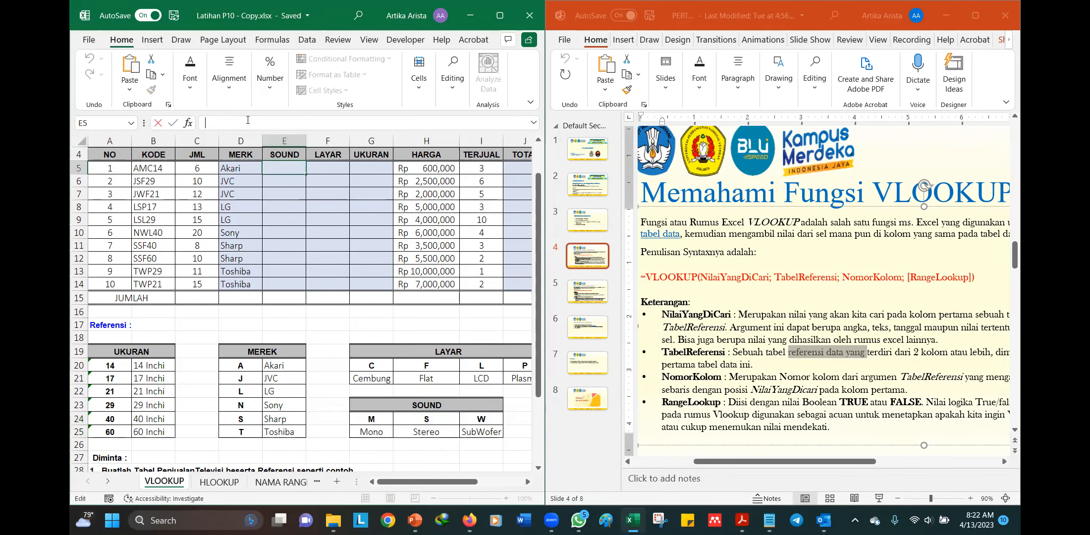
{"action": "type", "text": "="}
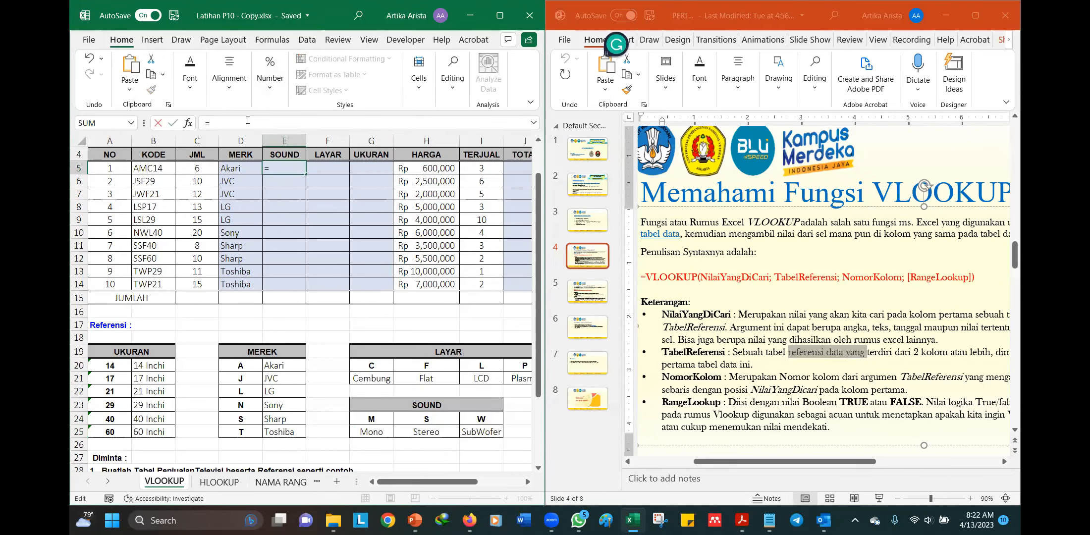
{"action": "type", "text": "HL"}
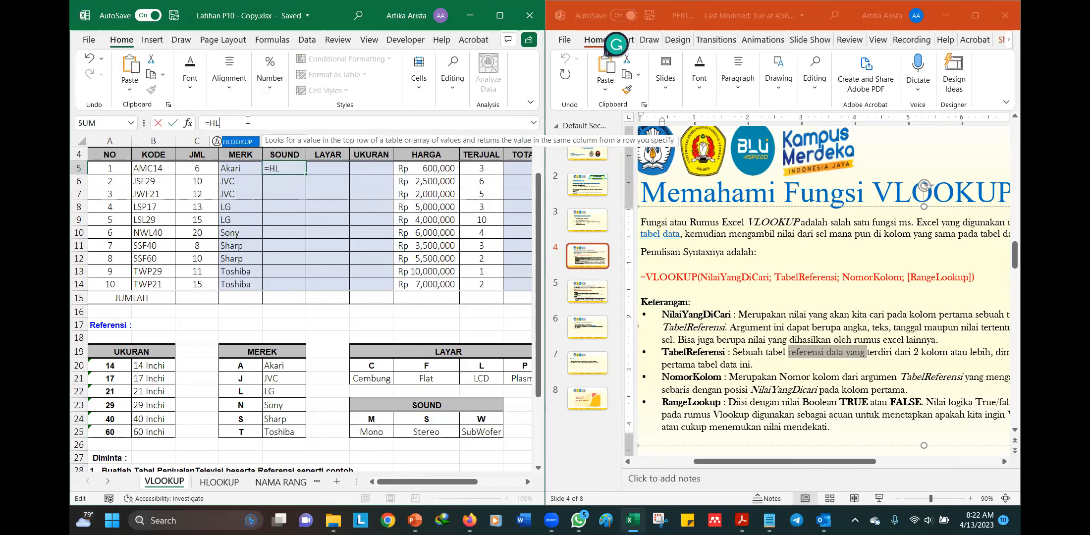
{"action": "type", "text": "OOKUP("}
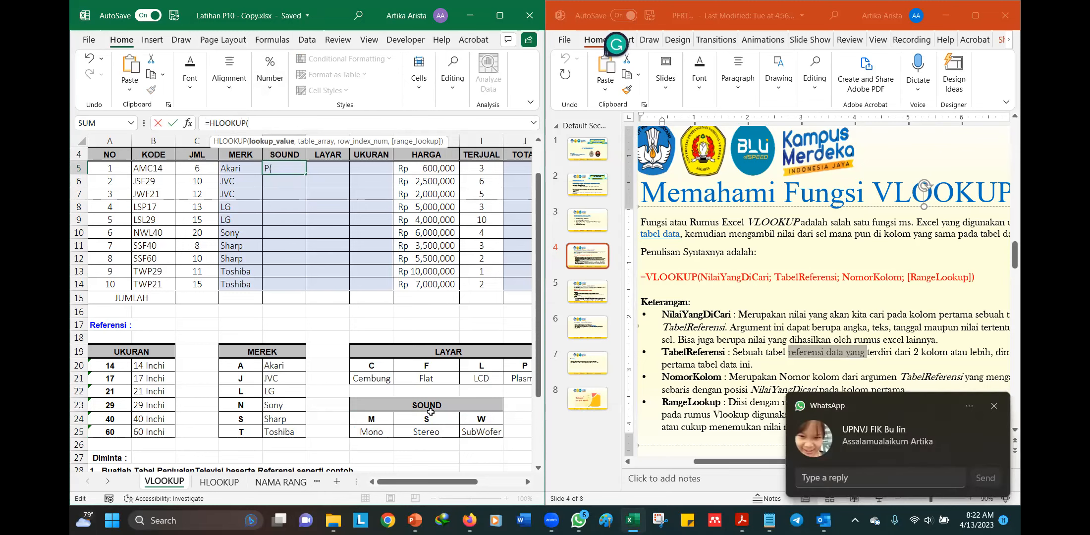
{"action": "left_click", "coordinate": [993, 407]}
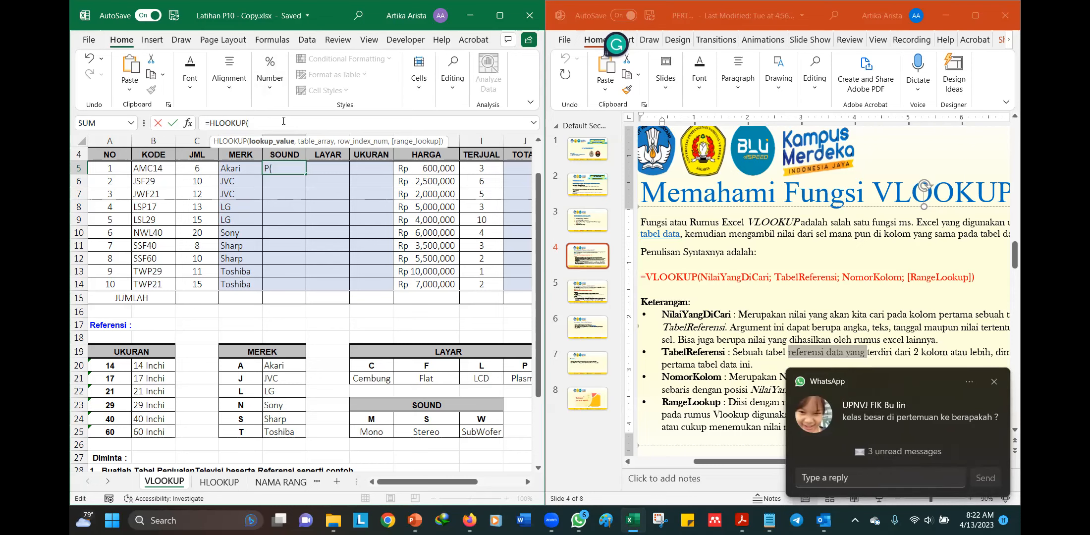
{"action": "type", "text": "MID("}
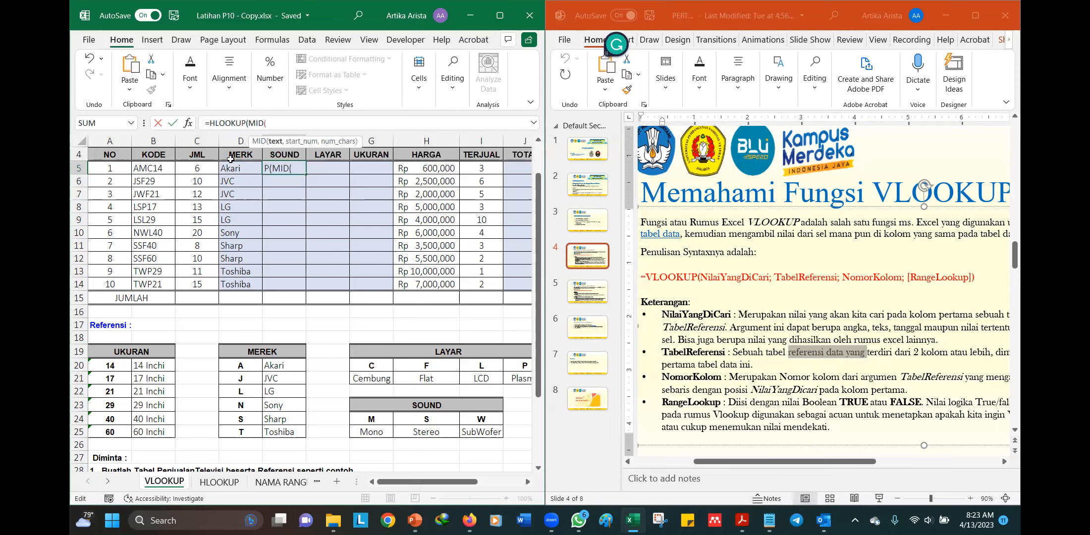
{"action": "left_click", "coordinate": [156, 167]}
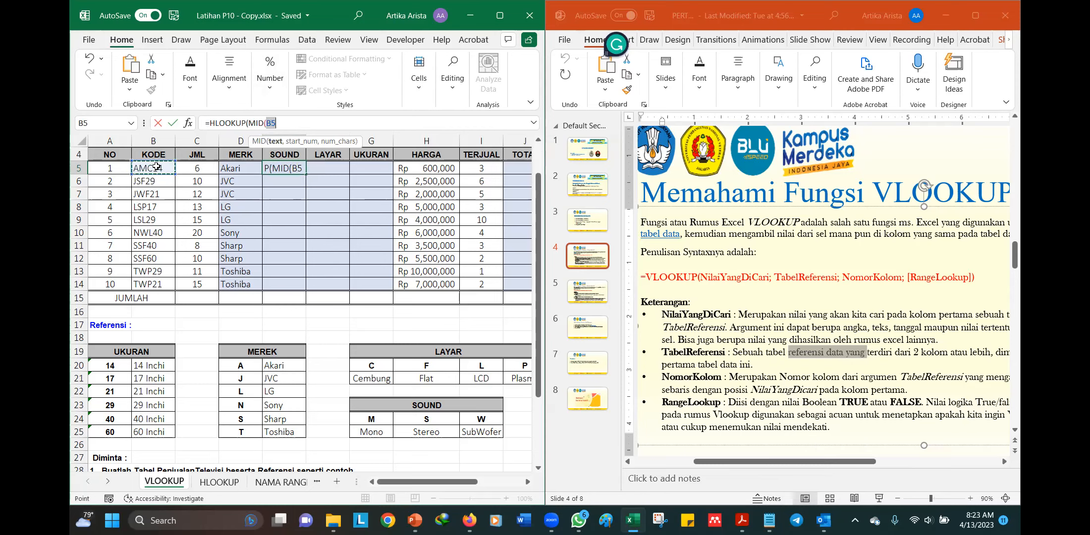
{"action": "type", "text": ";,"}
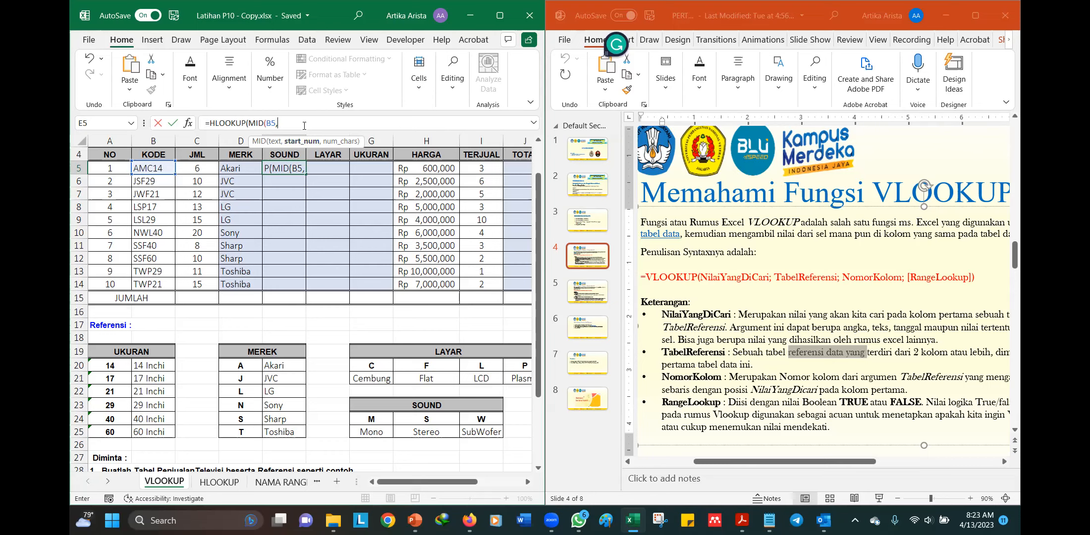
{"action": "type", "text": "2"}
{"action": "type", "text": ",1)"}
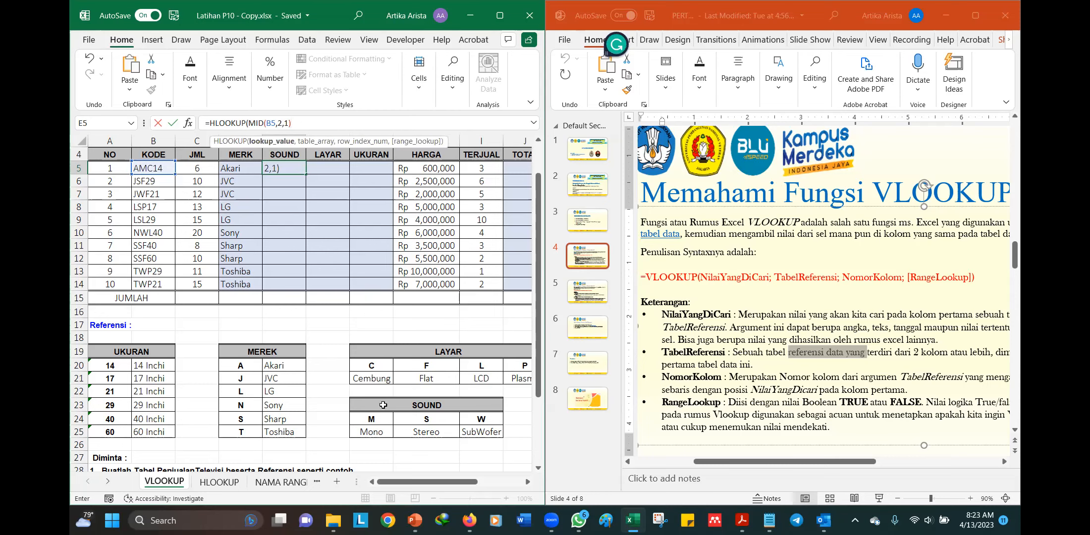
Complete E5's HLOOKUP formula with the SOUND reference range G24:I25 and row index 2.
{"action": "type", "text": ","}
{"action": "left_click_drag", "start_coordinate": [371, 422], "coordinate": [480, 434]}
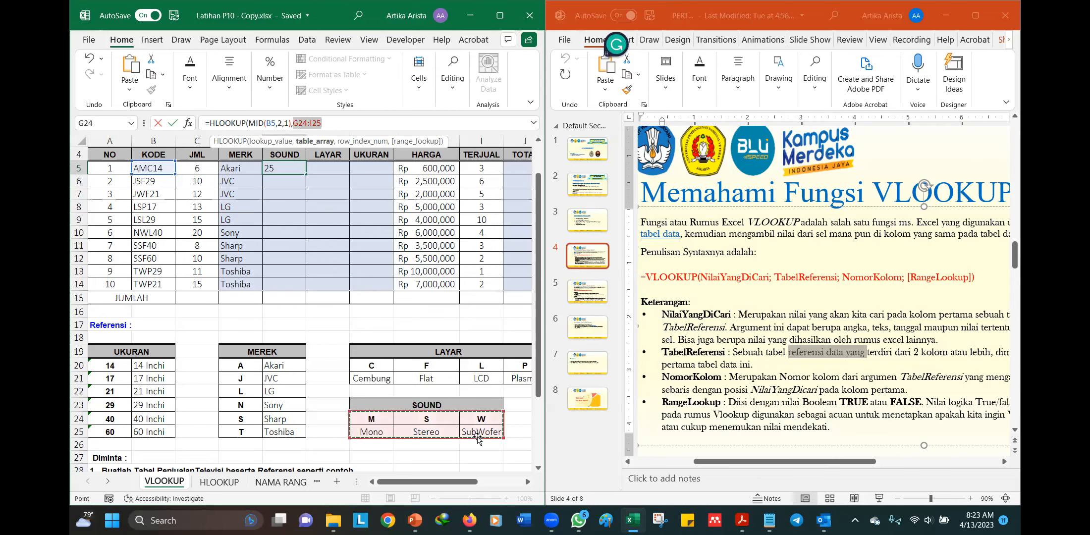
{"action": "left_click", "coordinate": [341, 120]}
{"action": "type", "text": ","}
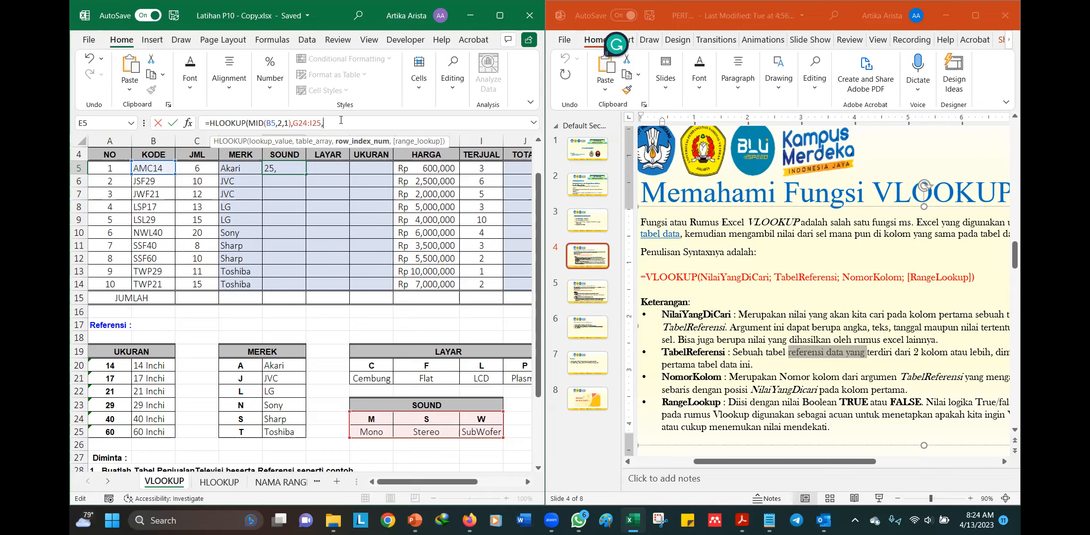
{"action": "type", "text": "2"}
{"action": "type", "text": ")"}
{"action": "key", "text": "Return"}
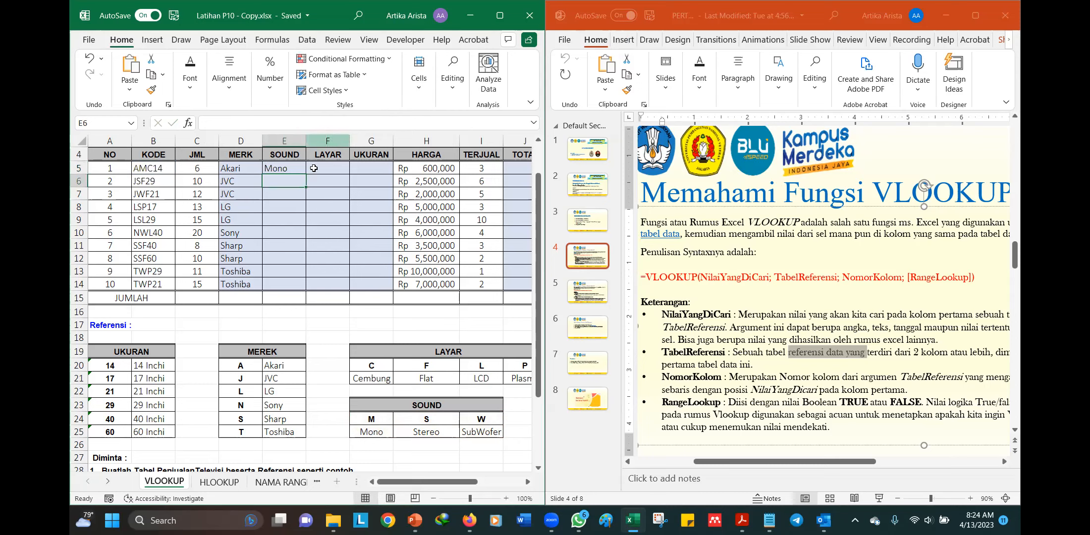
Fill the SOUND formula from E5 down to E14 and inspect the table range used in E6.
{"action": "left_click", "coordinate": [295, 171]}
{"action": "left_click_drag", "start_coordinate": [305, 175], "coordinate": [317, 289]}
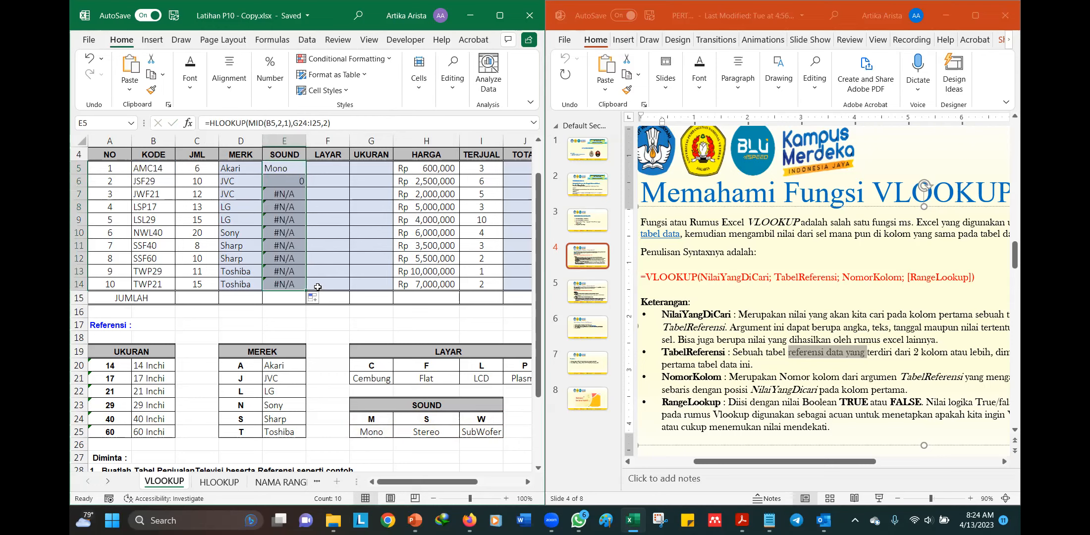
{"action": "left_click", "coordinate": [294, 167]}
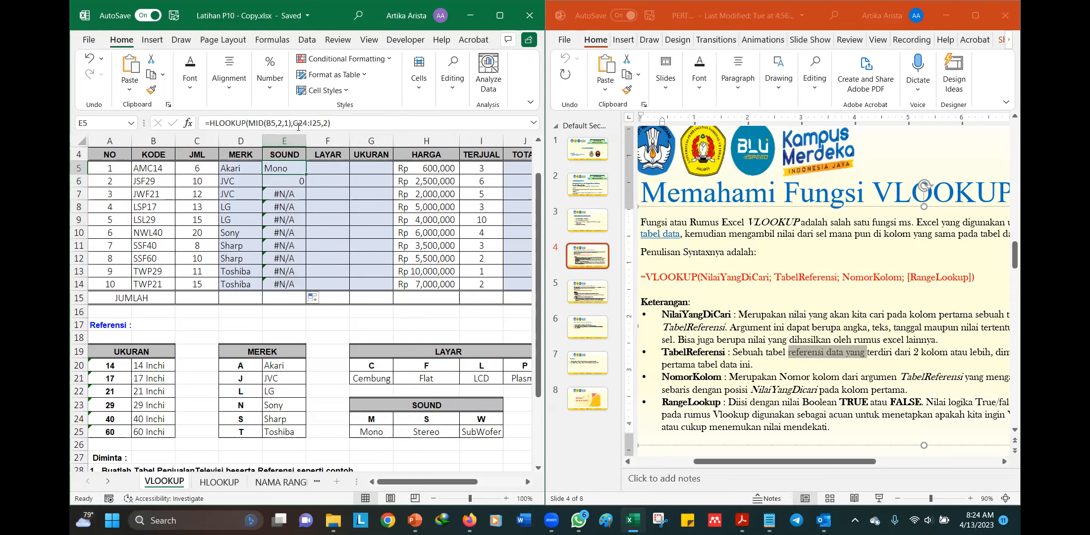
{"action": "key", "text": "Down"}
{"action": "key", "text": "F2"}
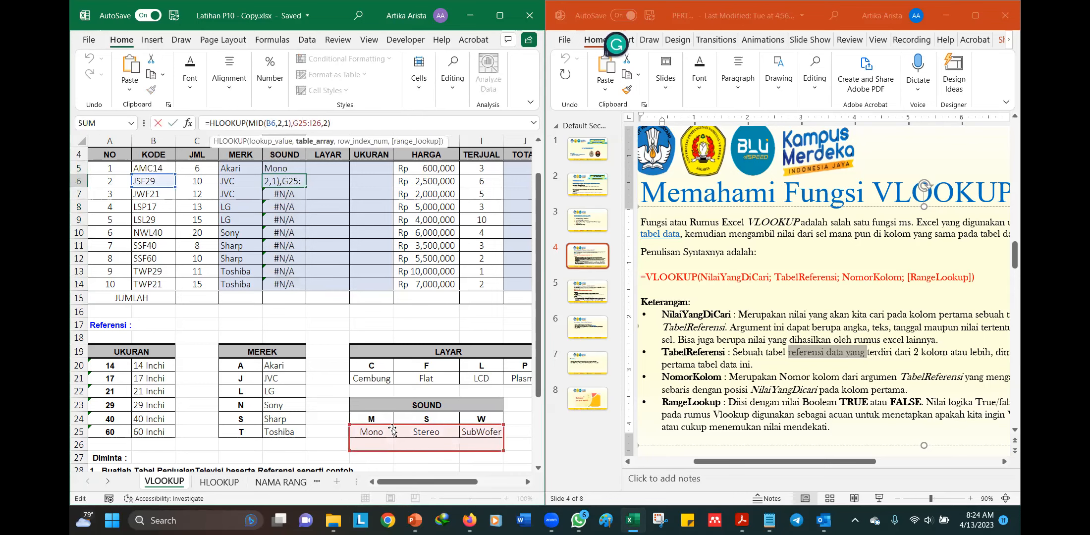
{"action": "left_click", "coordinate": [287, 170]}
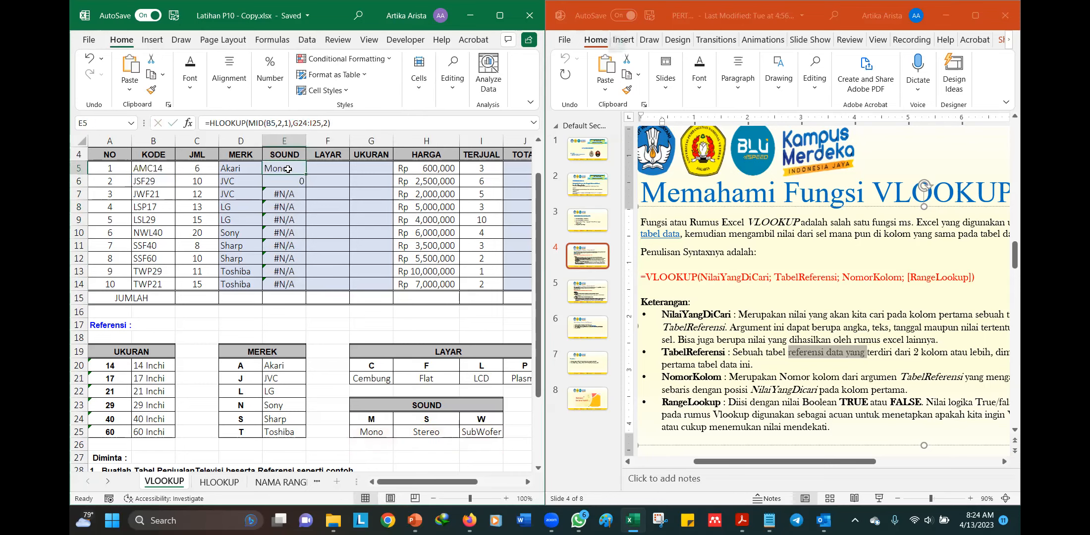
Make the table range absolute as $G$24:$I$25 in E5's HLOOKUP formula and refill it down to E14.
{"action": "left_click_drag", "start_coordinate": [293, 123], "coordinate": [321, 125]}
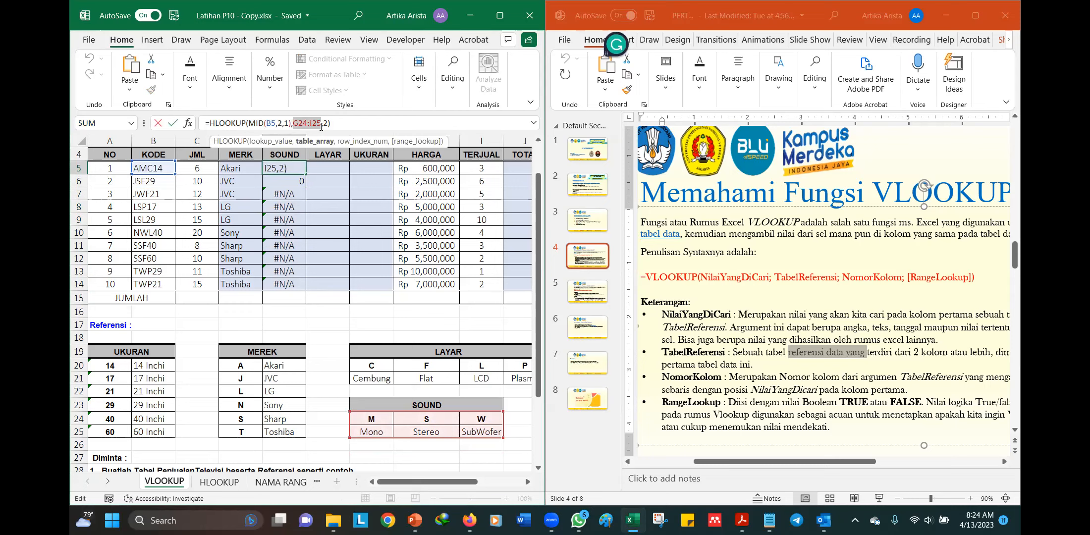
{"action": "key", "text": "F4"}
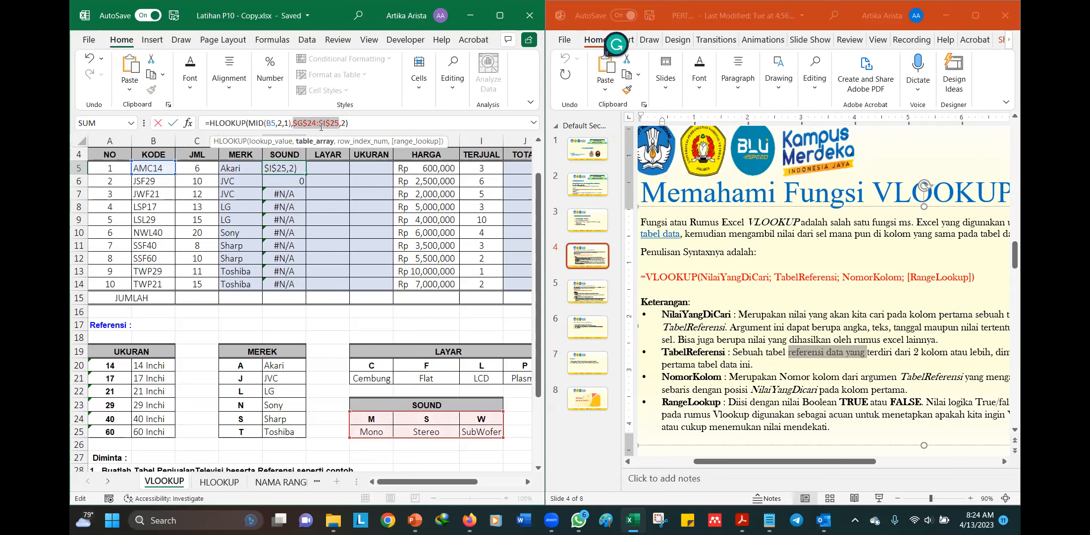
{"action": "left_click", "coordinate": [369, 119]}
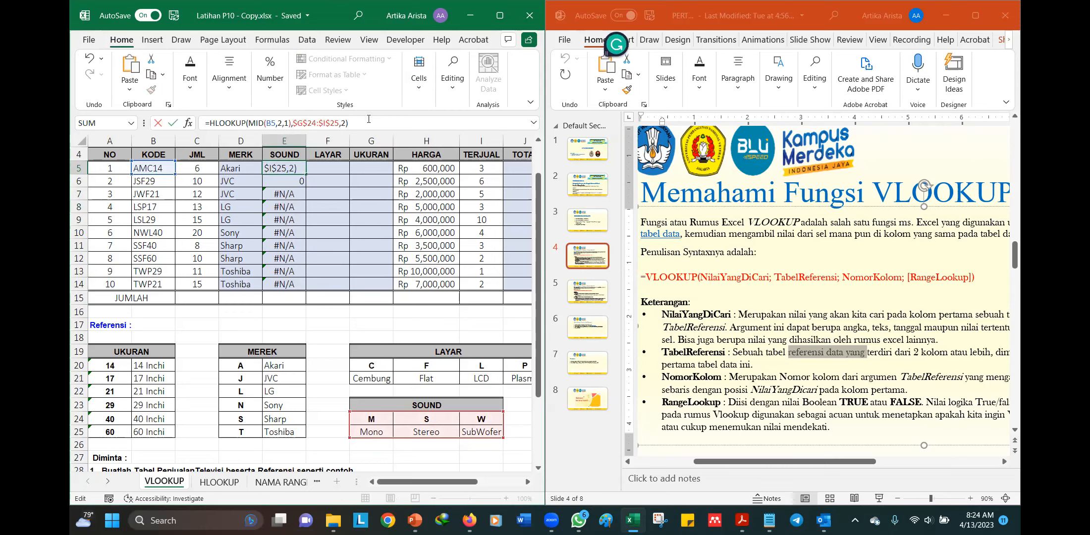
{"action": "key", "text": "Return"}
{"action": "left_click", "coordinate": [294, 166]}
{"action": "left_click_drag", "start_coordinate": [306, 174], "coordinate": [311, 286]}
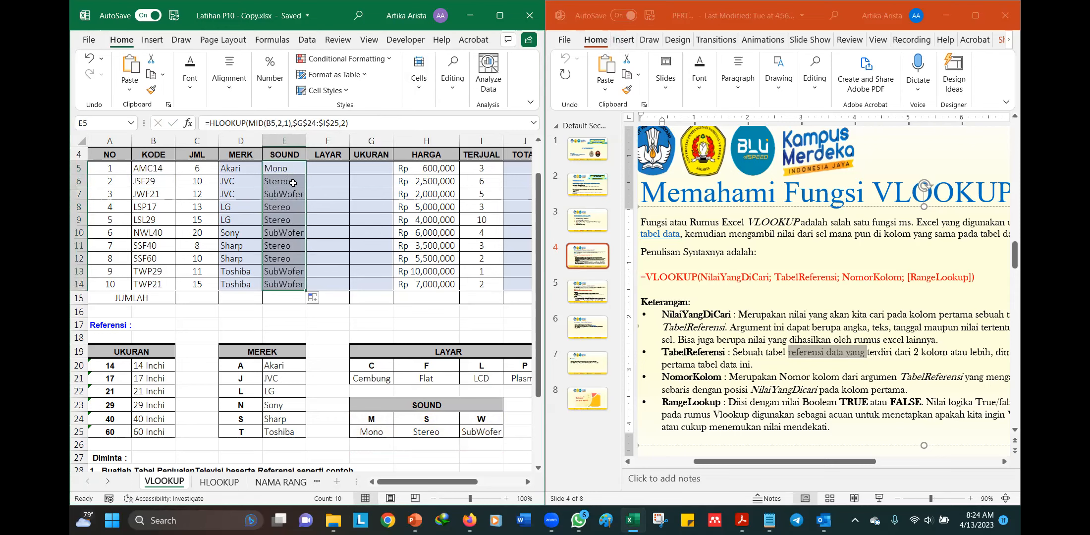
{"action": "left_click", "coordinate": [147, 168]}
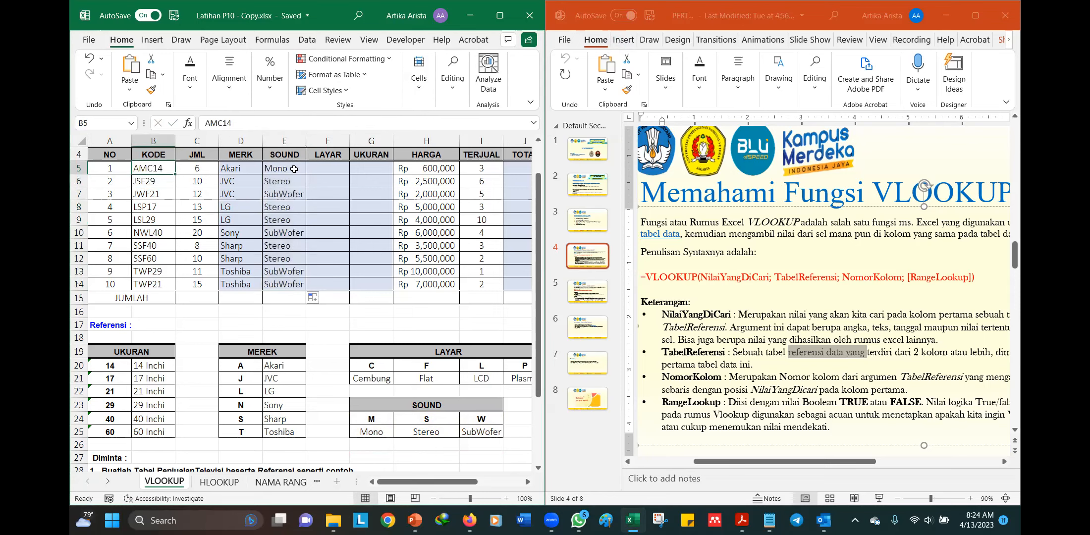
{"action": "left_click", "coordinate": [284, 194]}
Add FALSE as the range lookup argument of E5's HLOOKUP formula and fill it down to E14.
{"action": "left_click", "coordinate": [289, 166]}
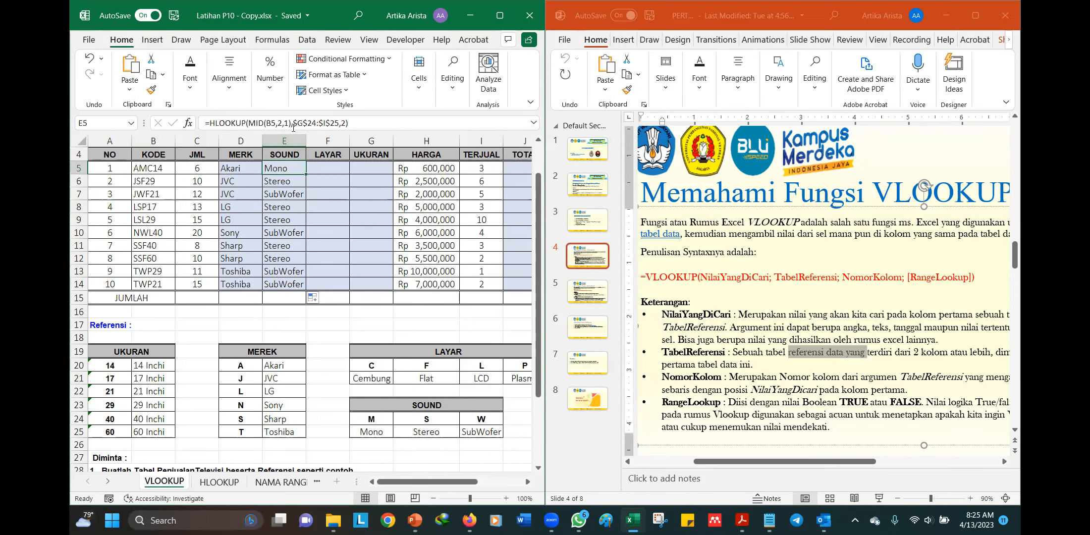
{"action": "left_click", "coordinate": [351, 122]}
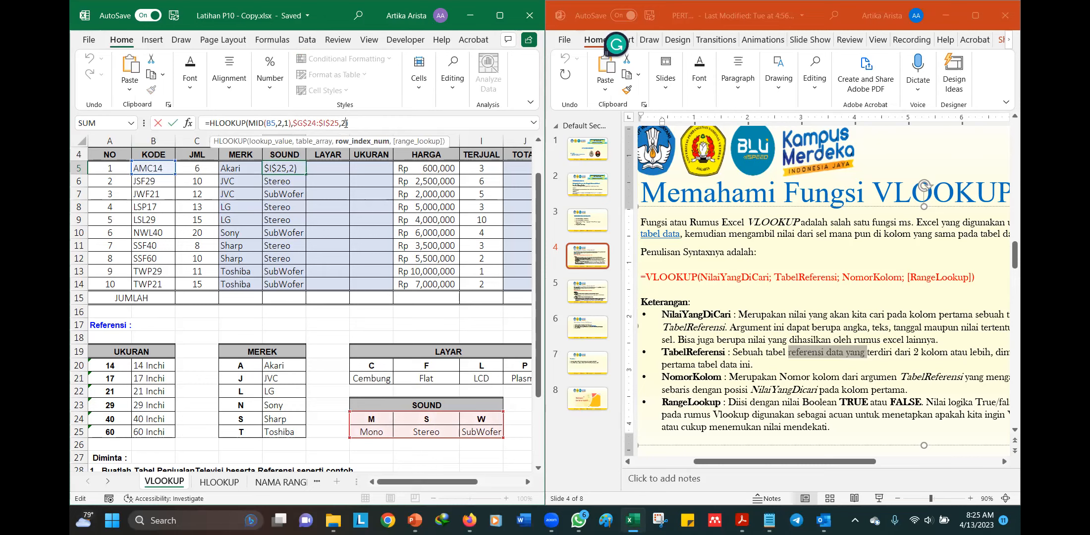
{"action": "type", "text": ","}
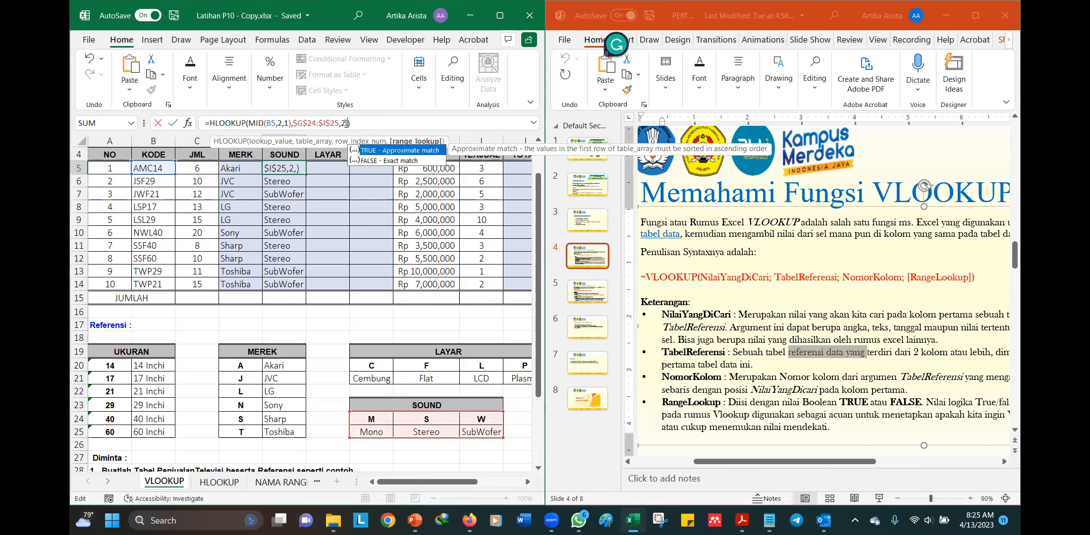
{"action": "type", "text": "FALSE"}
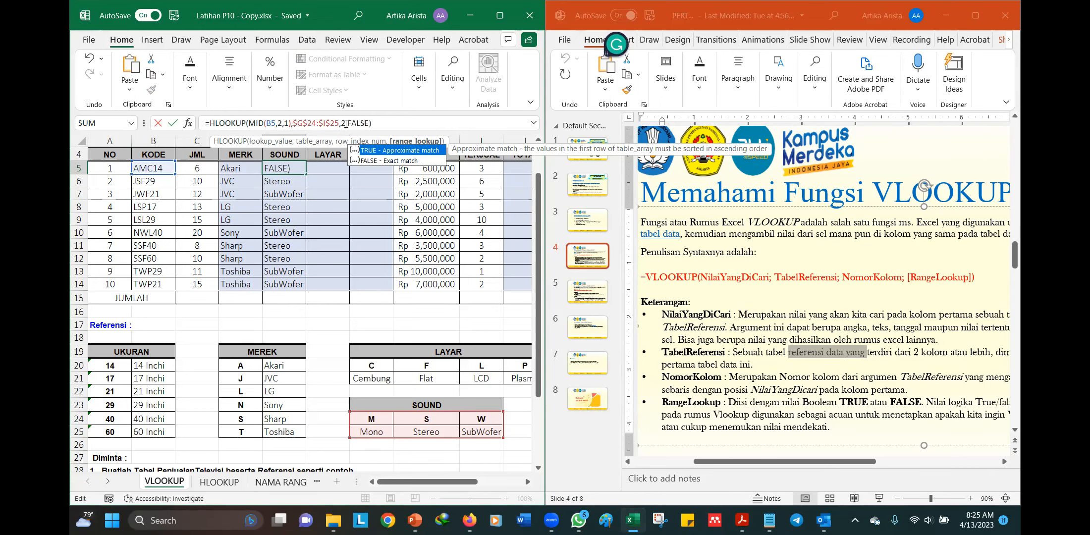
{"action": "left_click", "coordinate": [386, 123]}
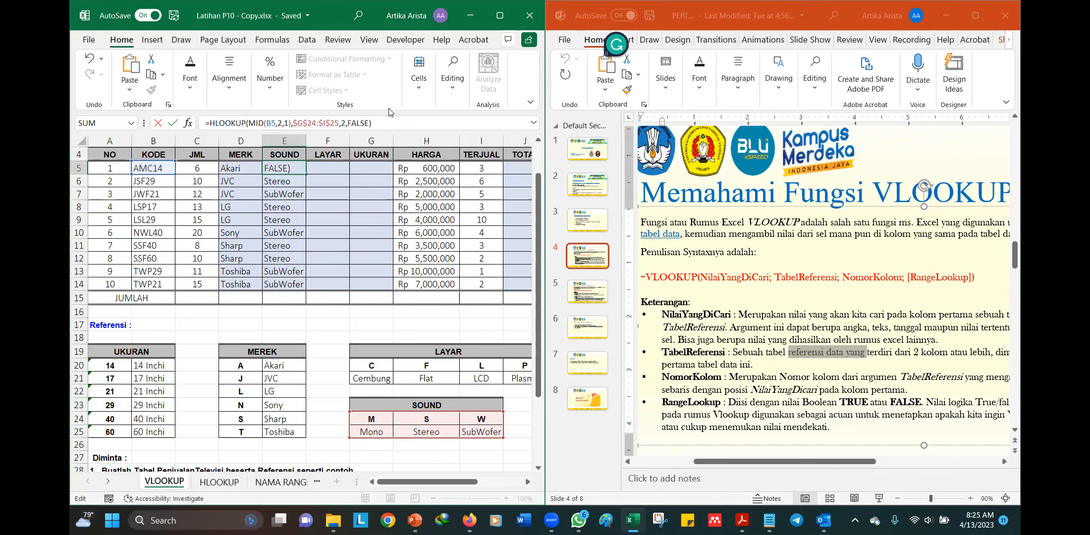
{"action": "key", "text": "Return"}
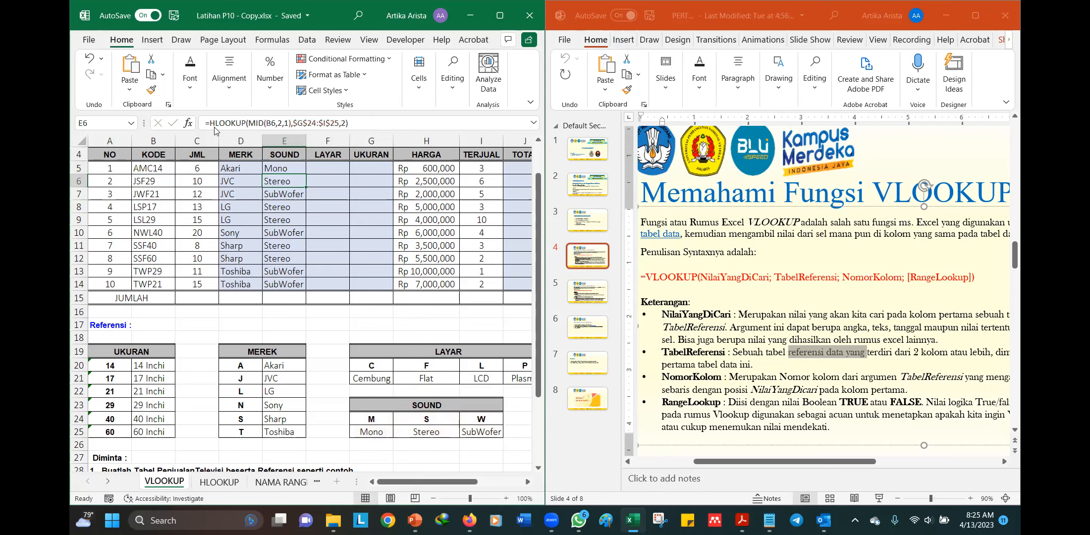
{"action": "left_click", "coordinate": [297, 170]}
{"action": "left_click_drag", "start_coordinate": [307, 175], "coordinate": [310, 291]}
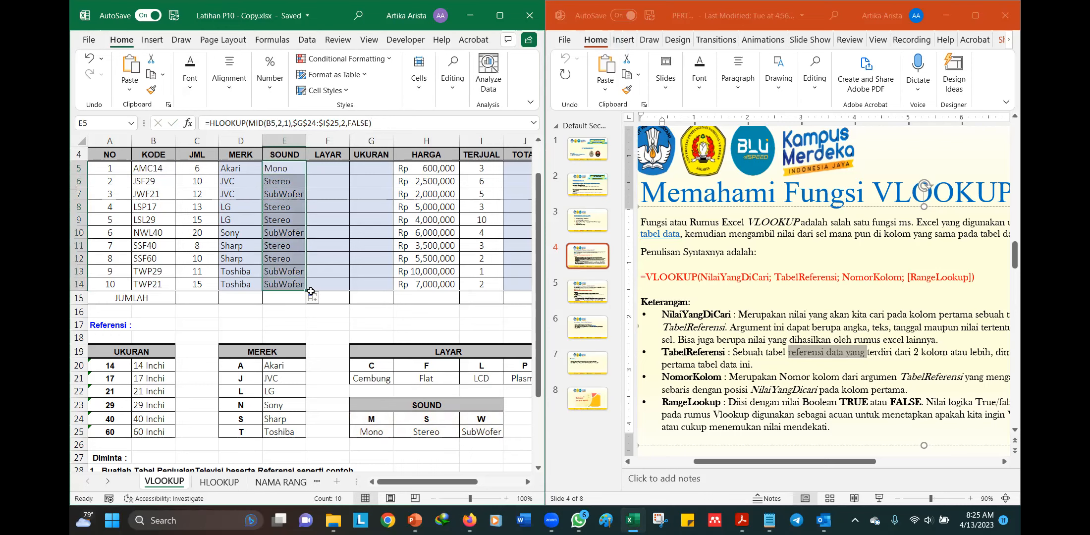
Review the filled HLOOKUP formulas in the SOUND cells E6 through E10.
{"action": "left_click", "coordinate": [297, 180]}
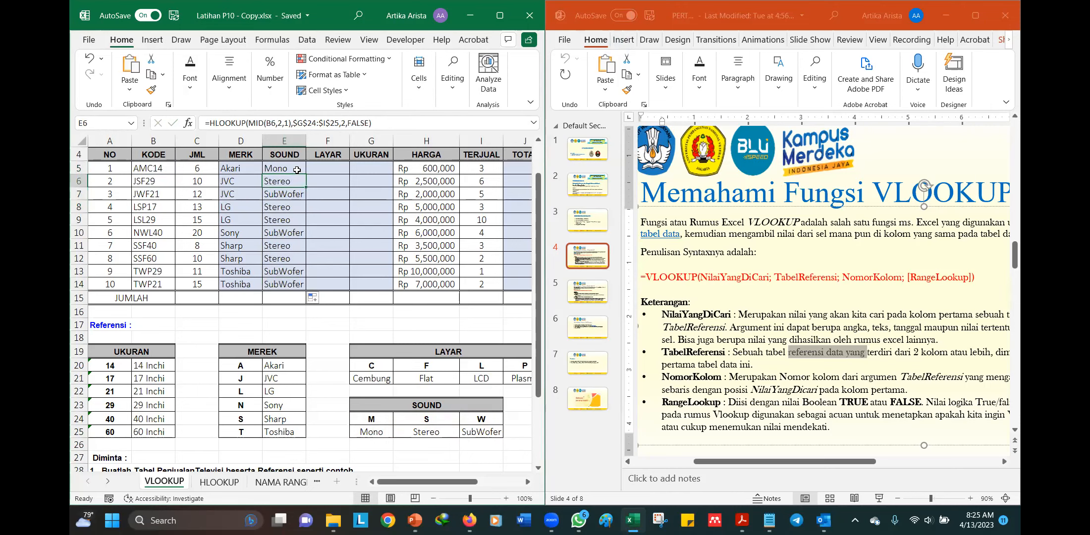
{"action": "left_click", "coordinate": [297, 193]}
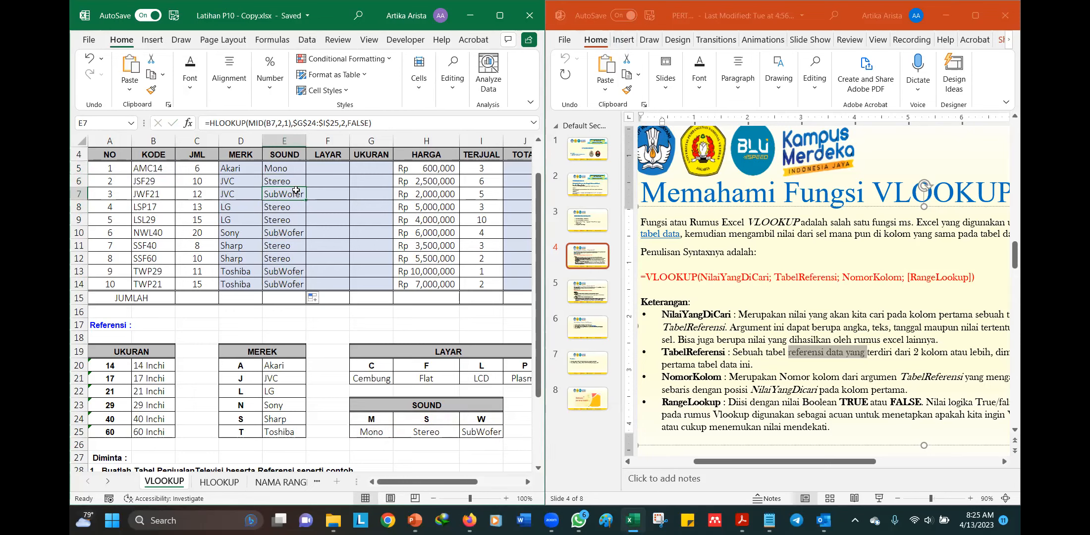
{"action": "left_click", "coordinate": [296, 204]}
{"action": "left_click", "coordinate": [291, 223]}
{"action": "left_click", "coordinate": [294, 234]}
Replace FALSE with 0 as the range lookup argument in E5's HLOOKUP formula and refill it down to E14.
{"action": "left_click", "coordinate": [283, 170]}
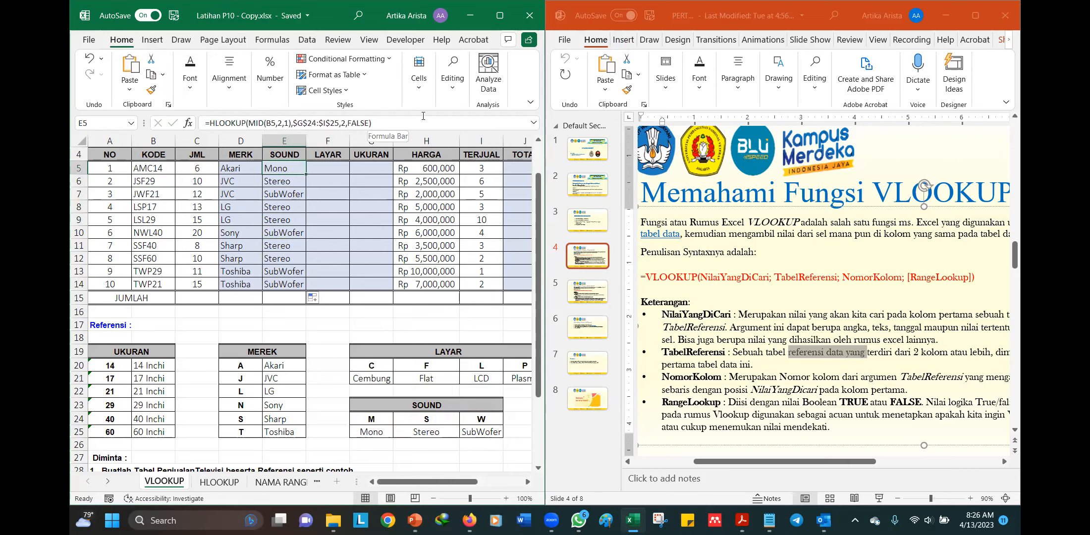
{"action": "left_click", "coordinate": [368, 123]}
{"action": "left_click_drag", "start_coordinate": [369, 122], "coordinate": [348, 123]}
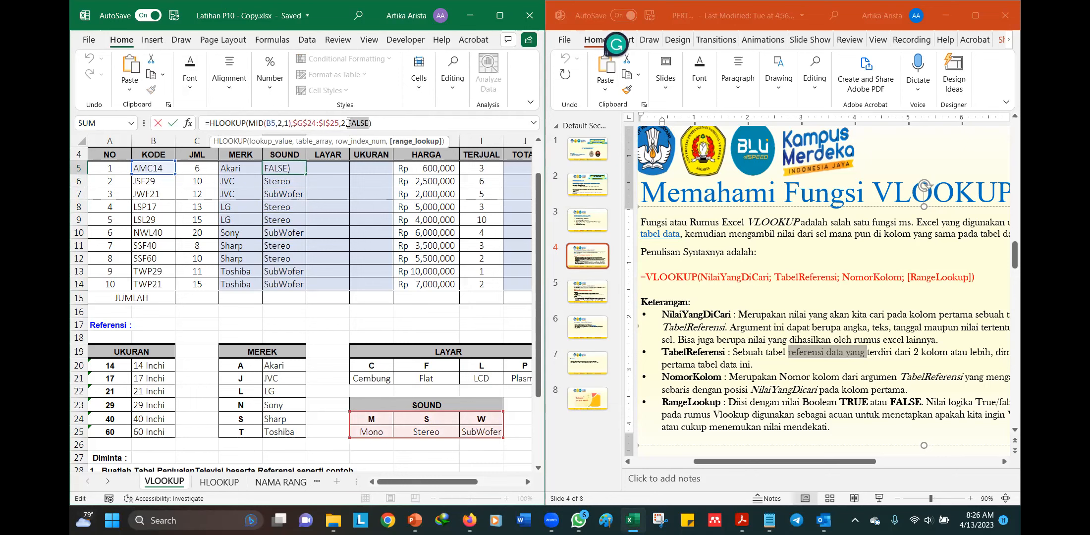
{"action": "key", "text": "Return"}
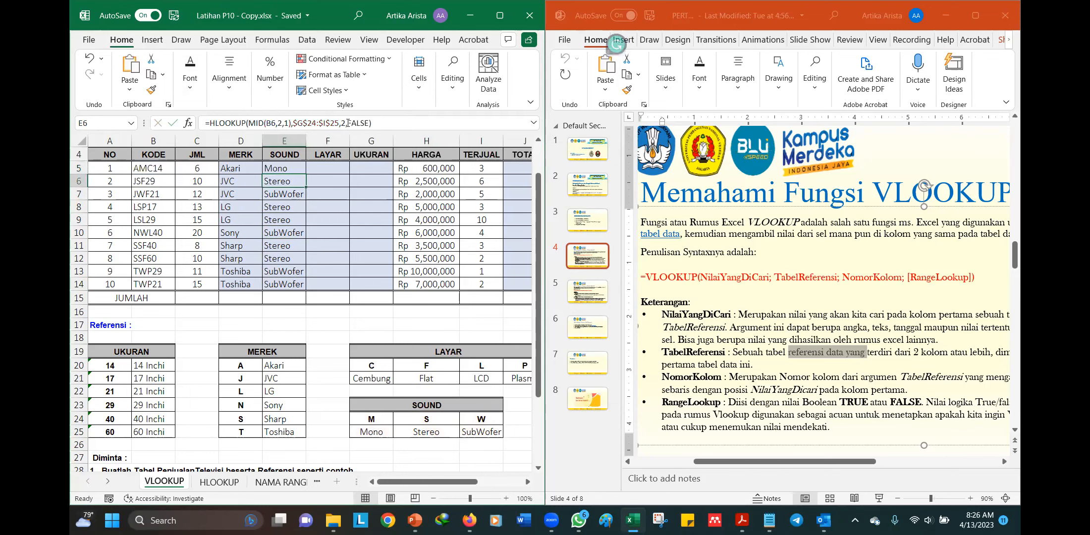
{"action": "left_click", "coordinate": [302, 168]}
{"action": "left_click_drag", "start_coordinate": [306, 175], "coordinate": [306, 289]}
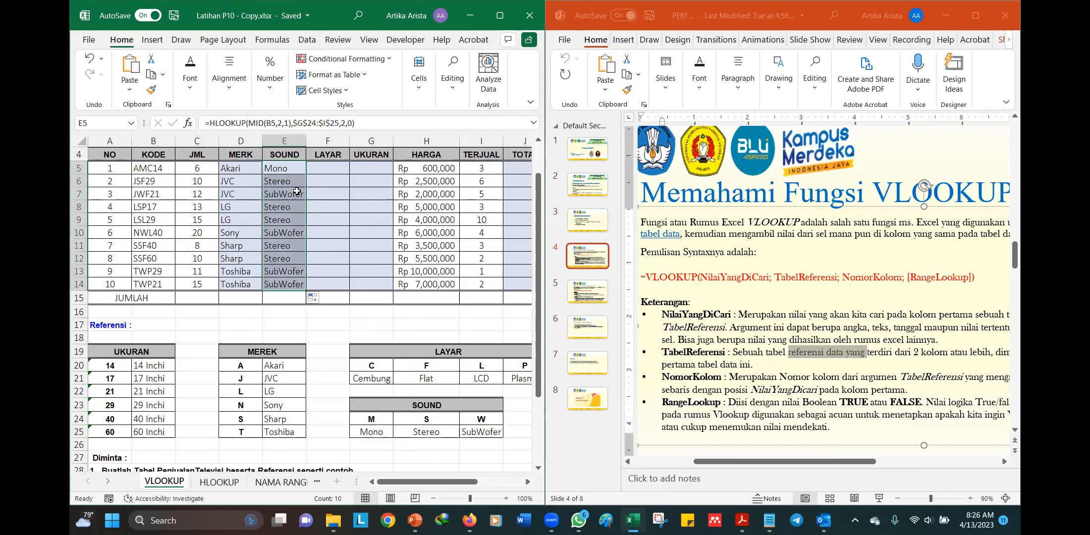
{"action": "left_click", "coordinate": [364, 121]}
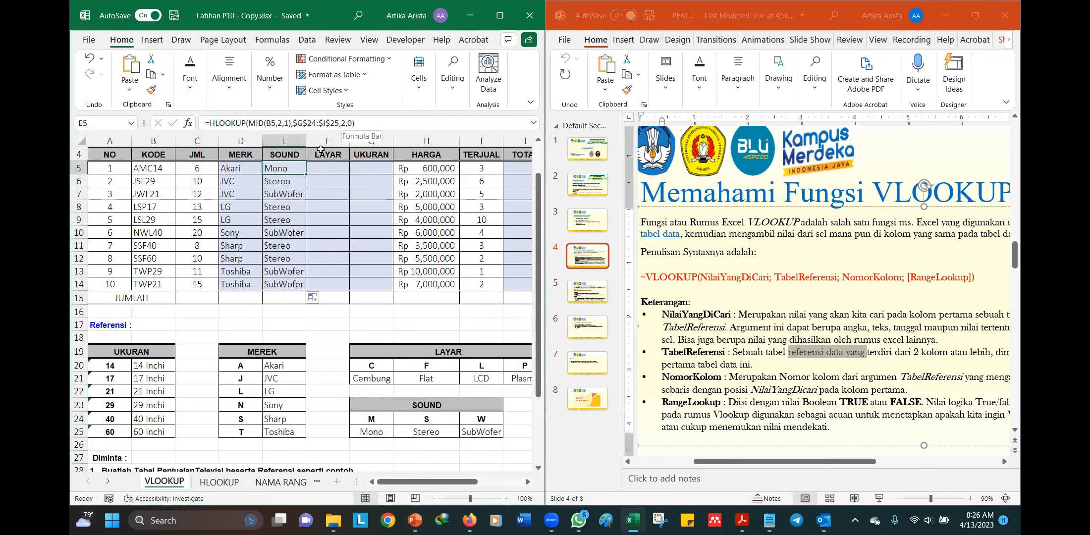
Remove the range lookup argument from E5's HLOOKUP formula, leaving row index 2 as the last argument, and refill it down to E14.
{"action": "key", "text": "BackSpace"}
{"action": "key", "text": "BackSpace"}
{"action": "key", "text": "BackSpace"}
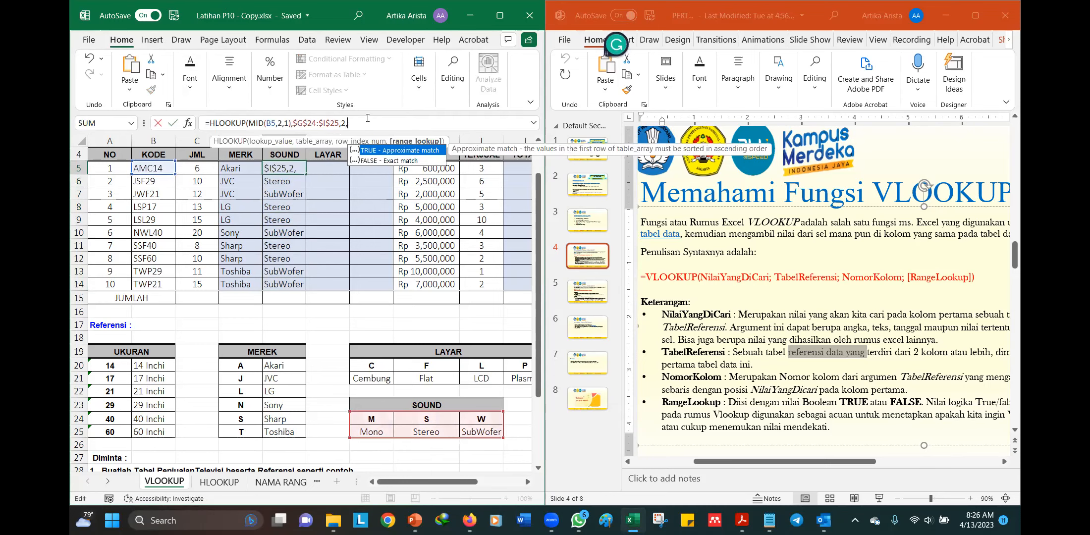
{"action": "type", "text": ",0)"}
{"action": "key", "text": "Return"}
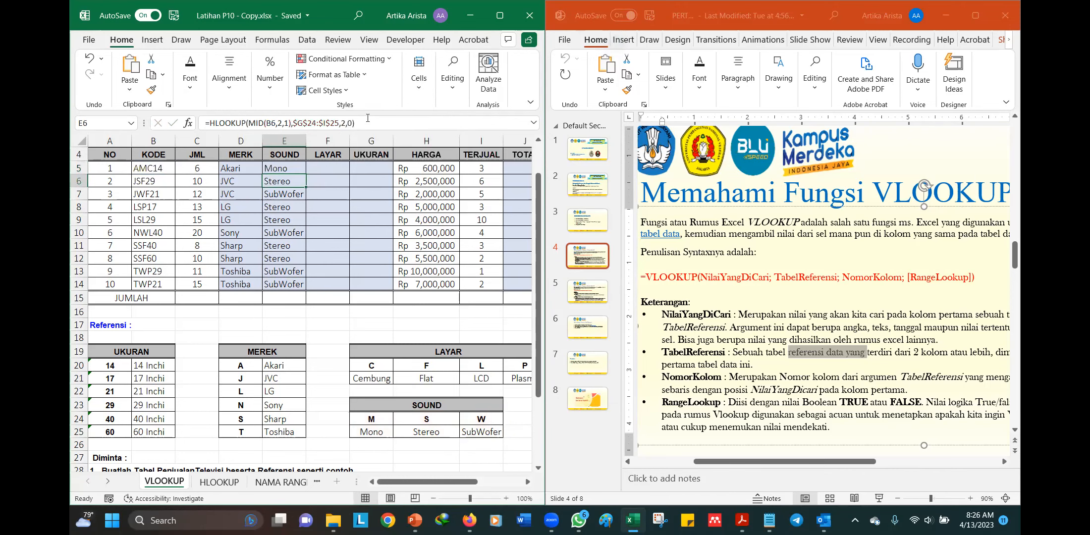
{"action": "left_click", "coordinate": [304, 172]}
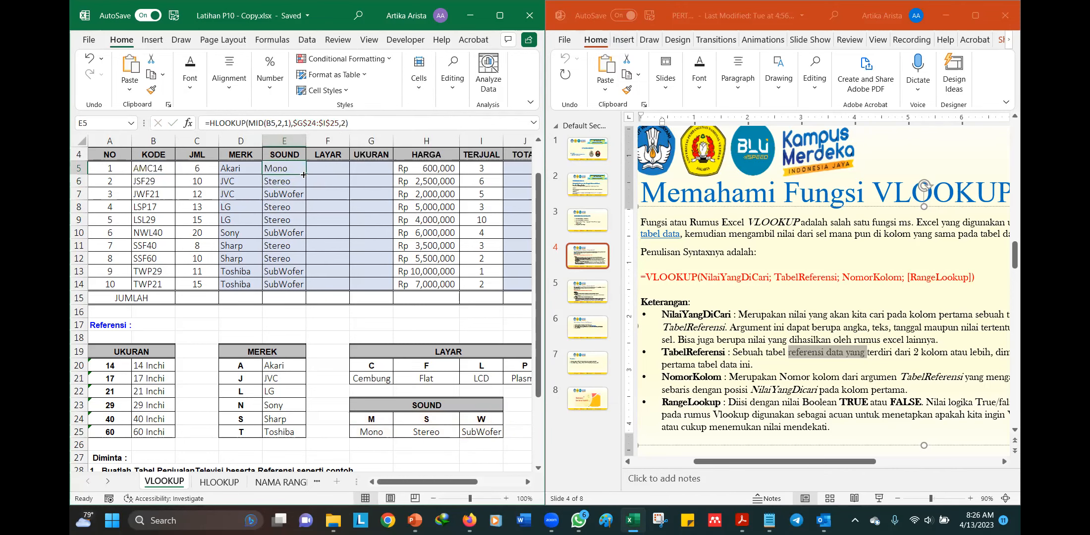
{"action": "left_click_drag", "start_coordinate": [306, 175], "coordinate": [307, 290]}
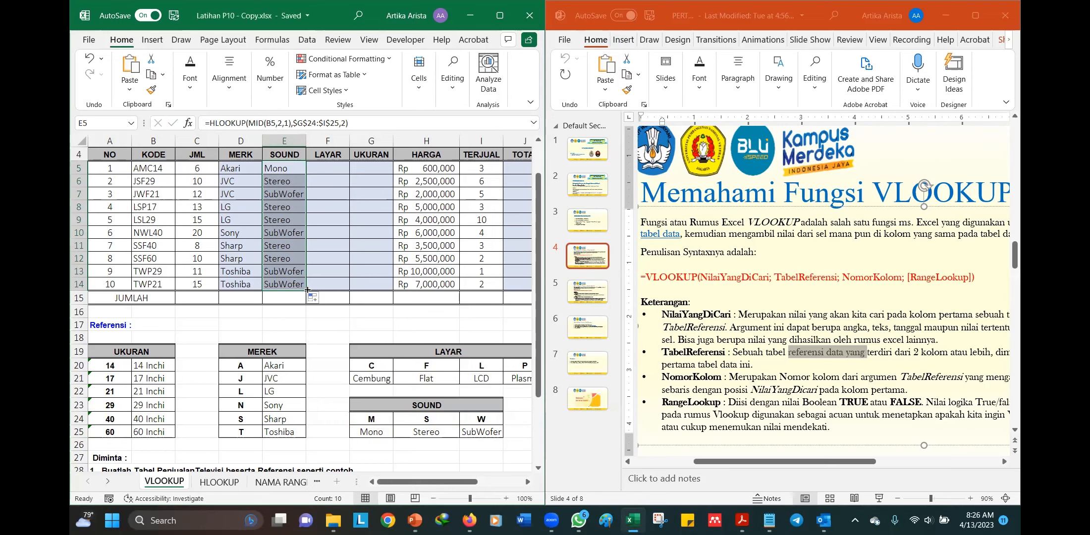
Maximize the workbook window and look over the empty LAYAR, UKURAN and TOTAL columns and the HLOOKUP and NAMA RANGE sheets.
{"action": "left_click", "coordinate": [331, 167]}
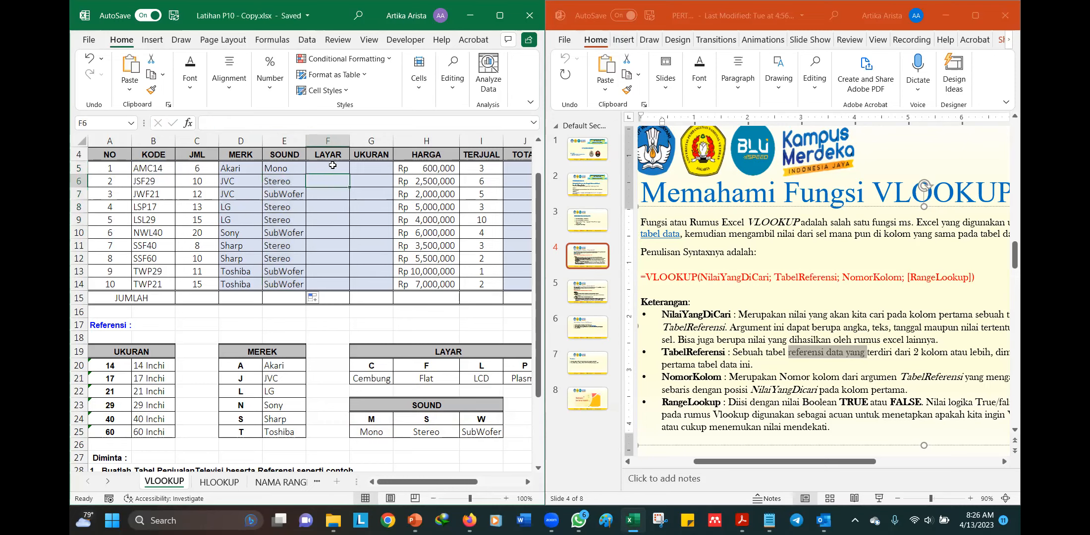
{"action": "left_click", "coordinate": [372, 167]}
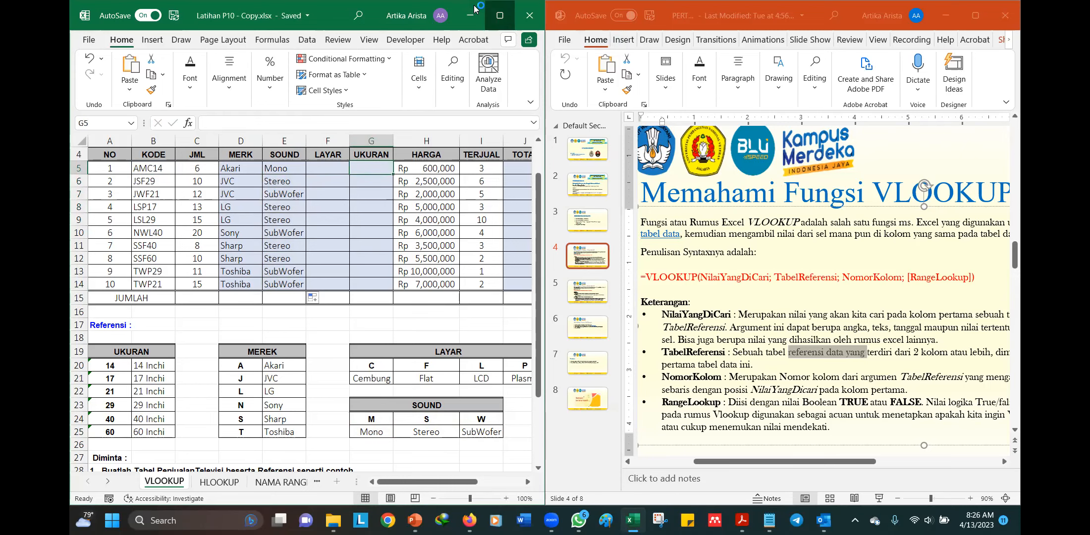
{"action": "left_click", "coordinate": [500, 15]}
{"action": "left_click", "coordinate": [541, 164]}
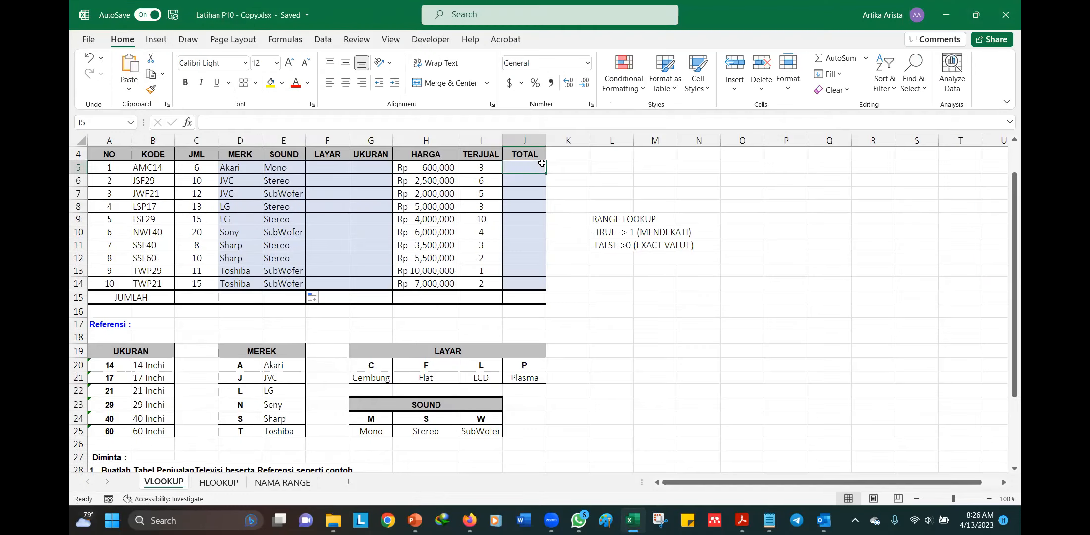
{"action": "left_click", "coordinate": [226, 485]}
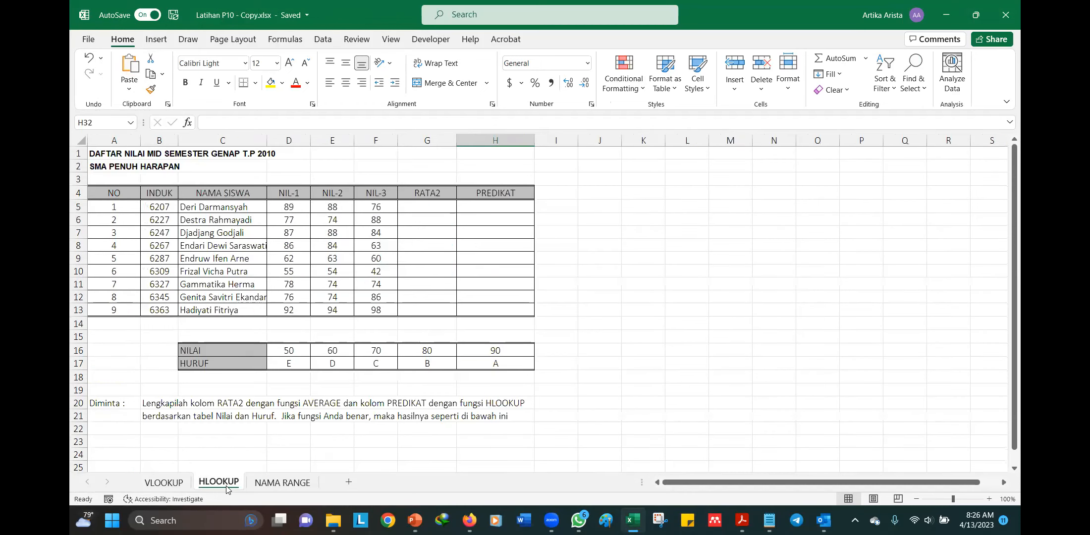
{"action": "left_click", "coordinate": [282, 483]}
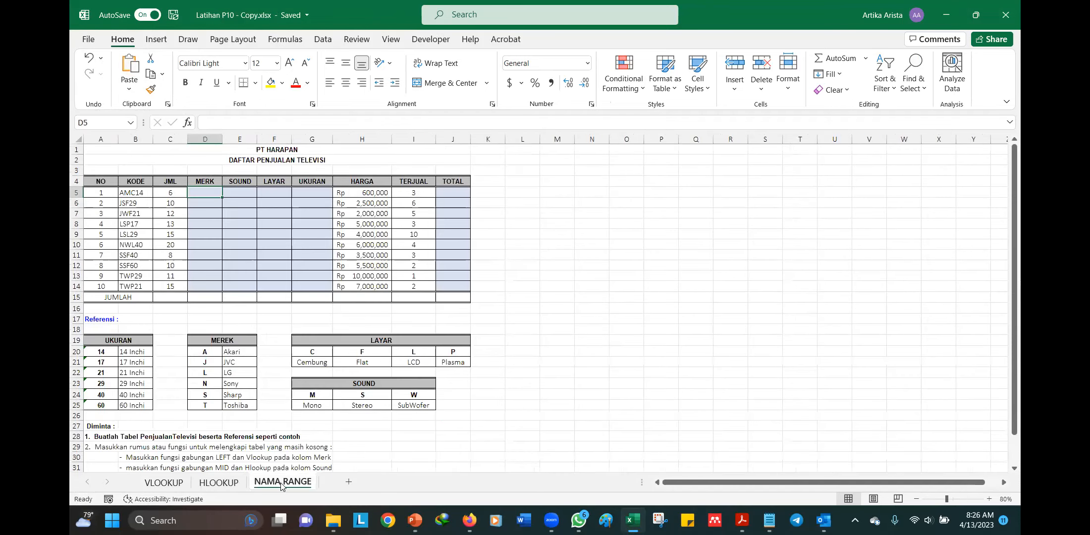
{"action": "left_click", "coordinate": [175, 487]}
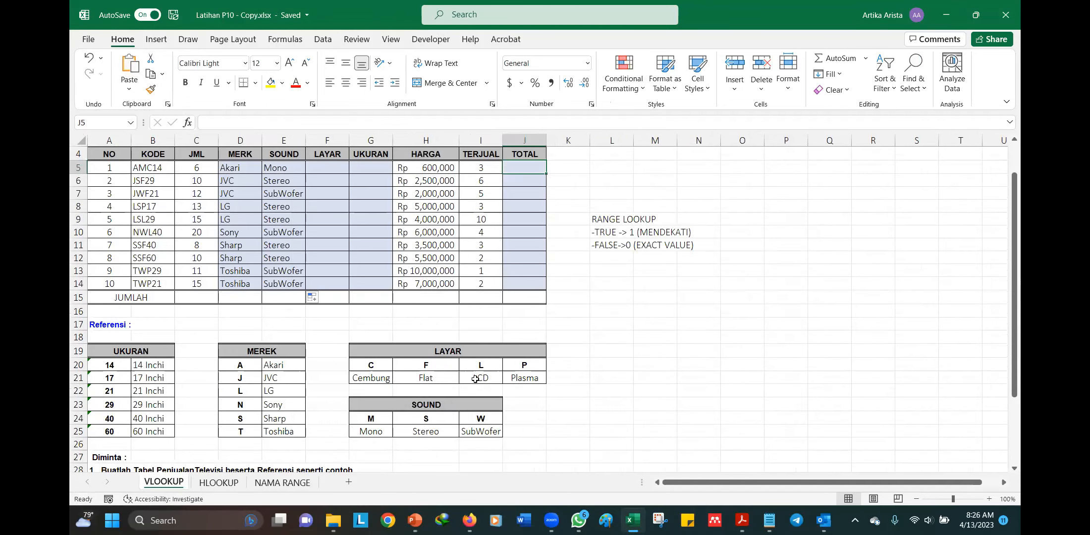
{"action": "scroll", "coordinate": [475, 379], "scroll_direction": "down", "scroll_amount": 1}
{"action": "scroll", "coordinate": [381, 352], "scroll_direction": "up", "scroll_amount": 2}
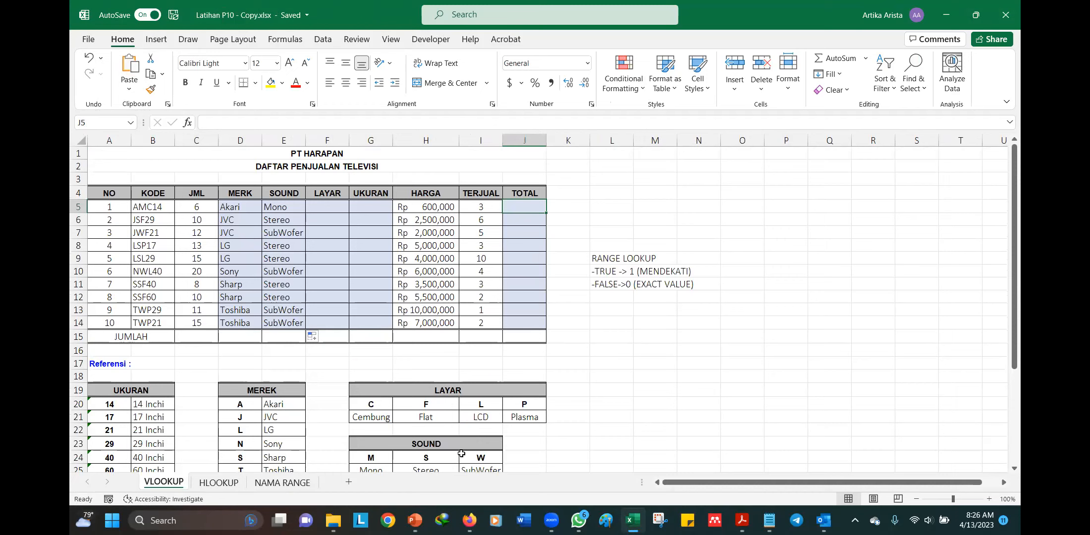
Switch to the LeADS course page in Firefox and duplicate the Tugas Kelas A assignment in the P10 section.
{"action": "mouse_move", "coordinate": [476, 517]}
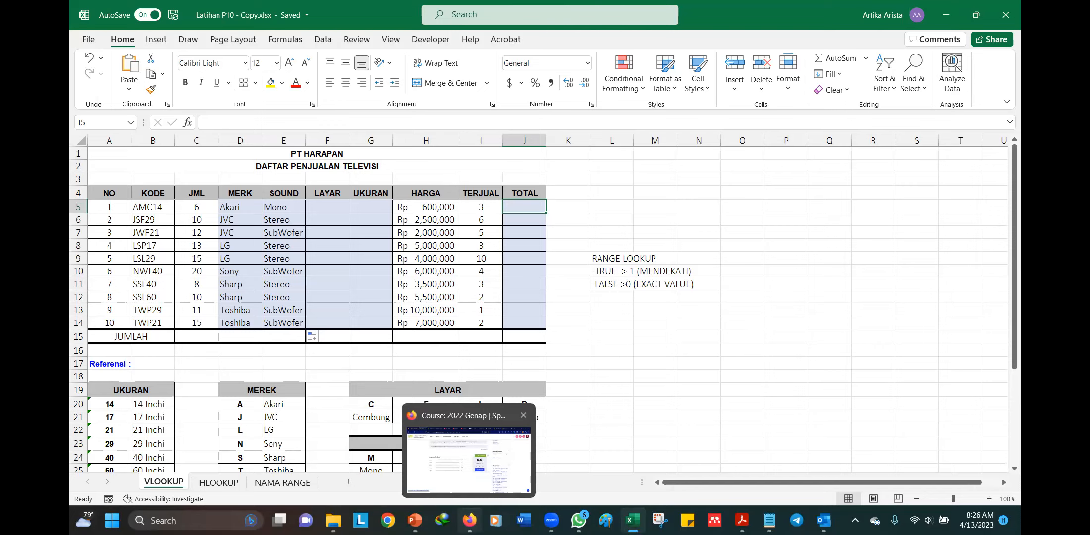
{"action": "left_click", "coordinate": [468, 460]}
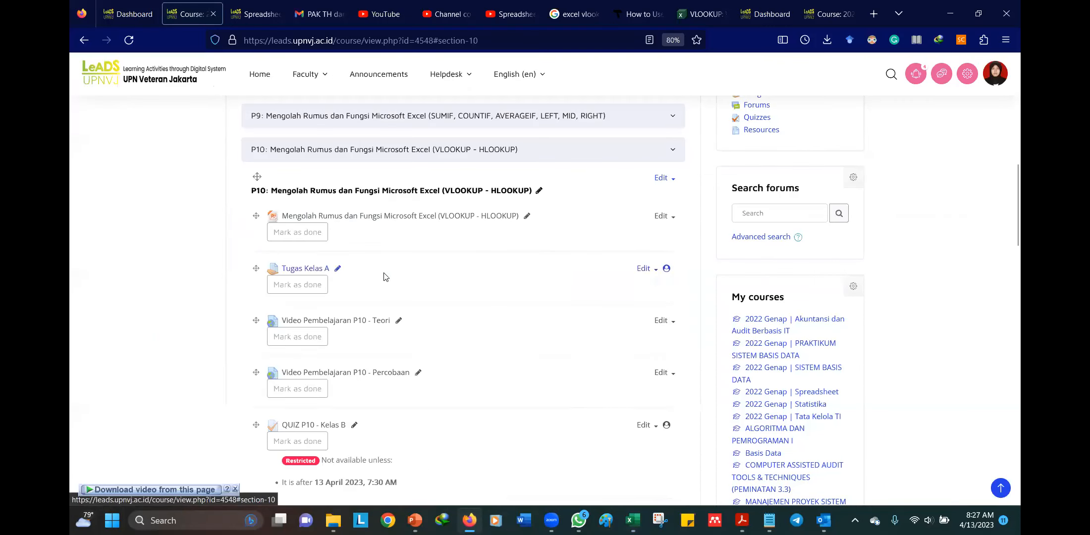
{"action": "scroll", "coordinate": [392, 275], "scroll_direction": "down", "scroll_amount": 4}
{"action": "scroll", "coordinate": [402, 274], "scroll_direction": "up", "scroll_amount": 2}
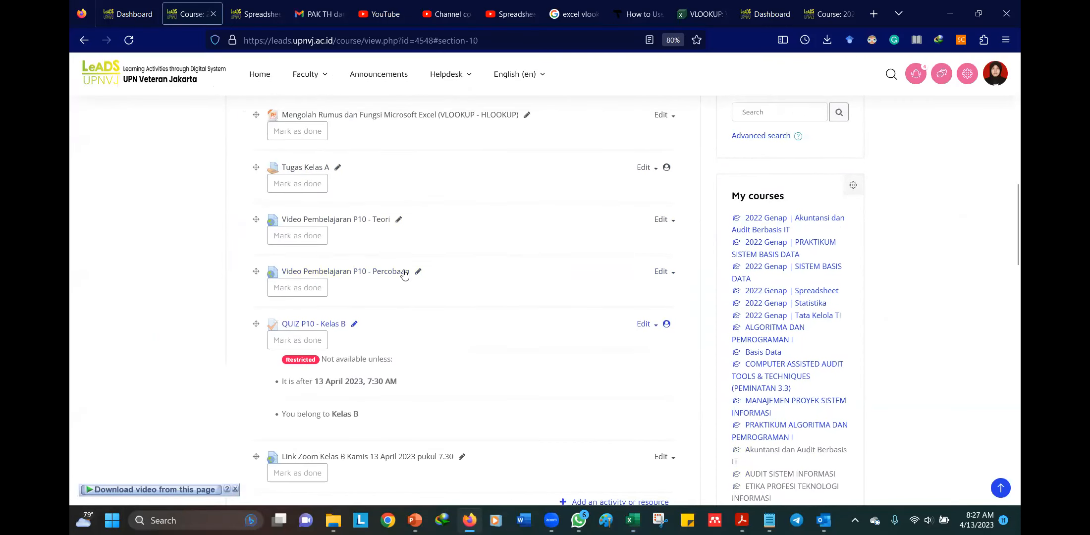
{"action": "left_click", "coordinate": [657, 171]}
{"action": "left_click", "coordinate": [619, 235]}
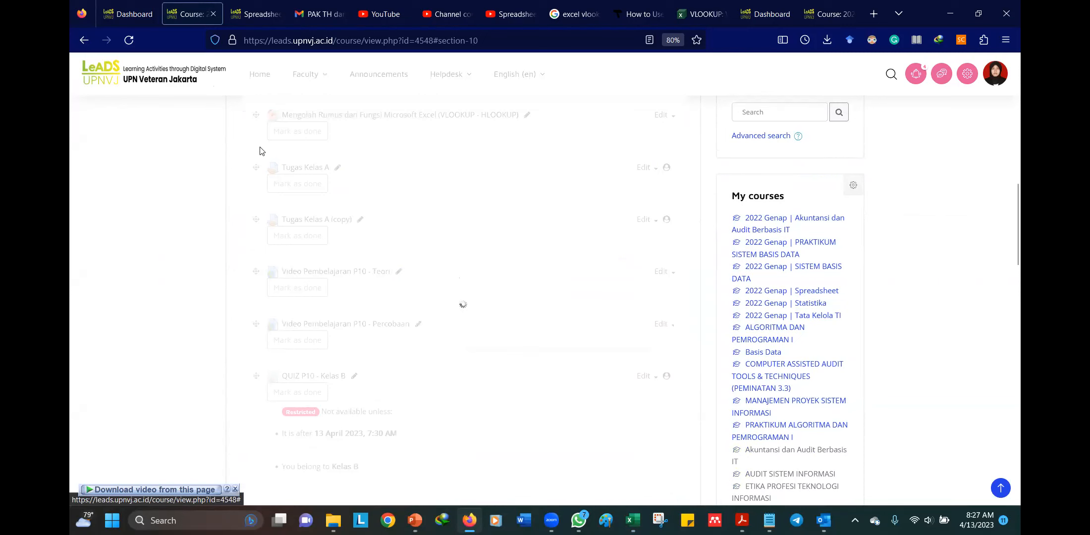
Rename the duplicated assignment as Tugas Kelas B.
{"action": "left_click", "coordinate": [360, 220]}
{"action": "left_click", "coordinate": [350, 222]}
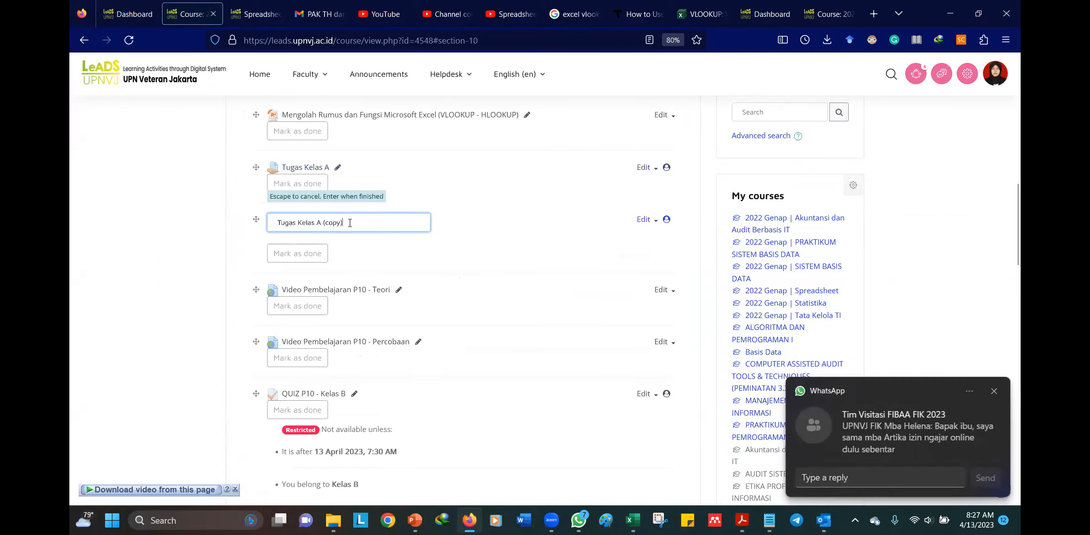
{"action": "key", "text": "BackSpace"}
{"action": "key", "text": "BackSpace"}
{"action": "key", "text": "BackSpace"}
{"action": "key", "text": "BackSpace"}
{"action": "key", "text": "BackSpace"}
{"action": "key", "text": "BackSpace"}
{"action": "key", "text": "BackSpace"}
{"action": "key", "text": "BackSpace"}
{"action": "type", "text": "B"}
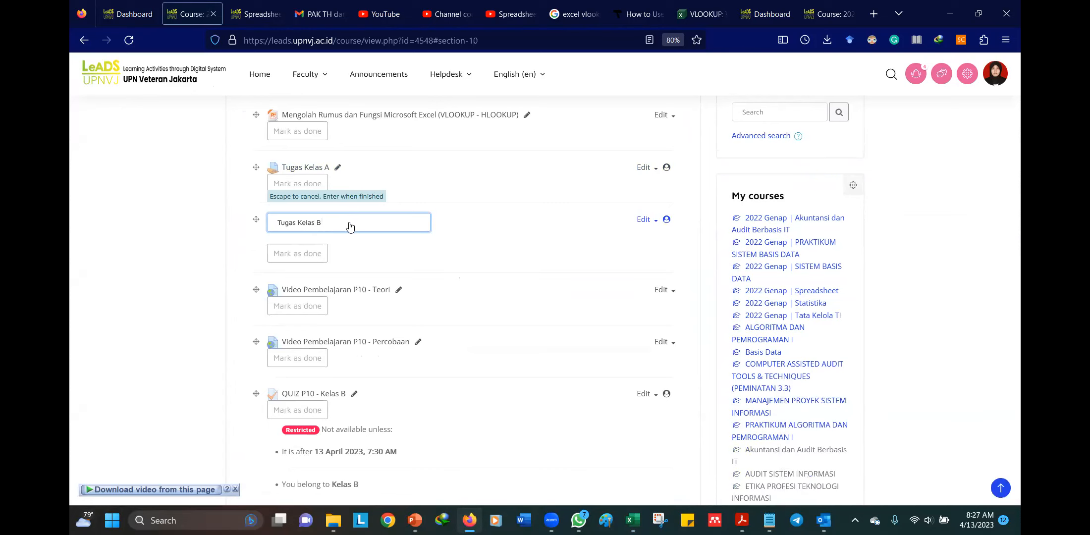
{"action": "key", "text": "Return"}
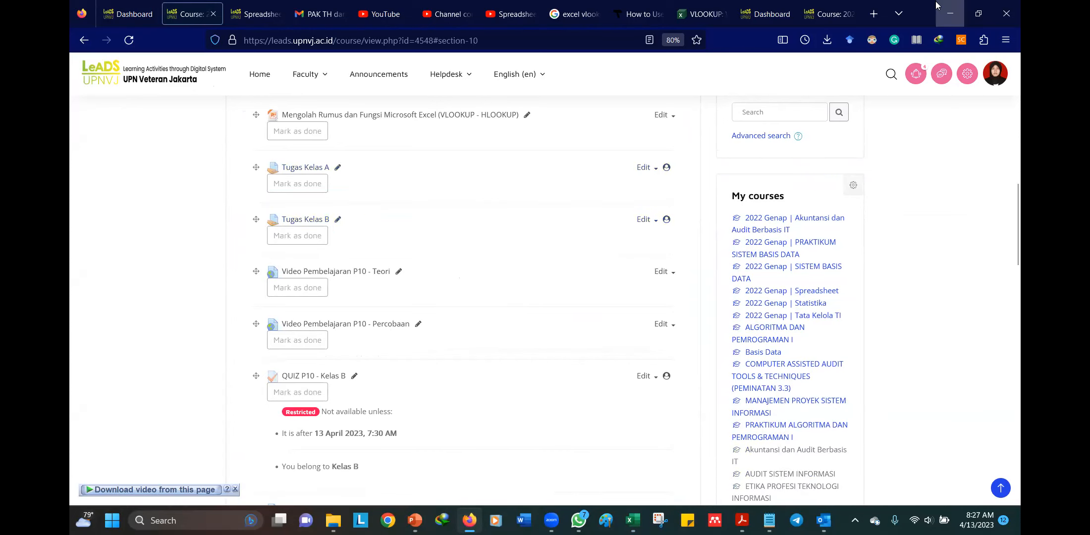
Return to the Excel workbook and review the empty LAYAR, UKURAN and TOTAL columns, the Diminta instructions, and the HARGA and JML headers.
{"action": "left_click", "coordinate": [963, 7]}
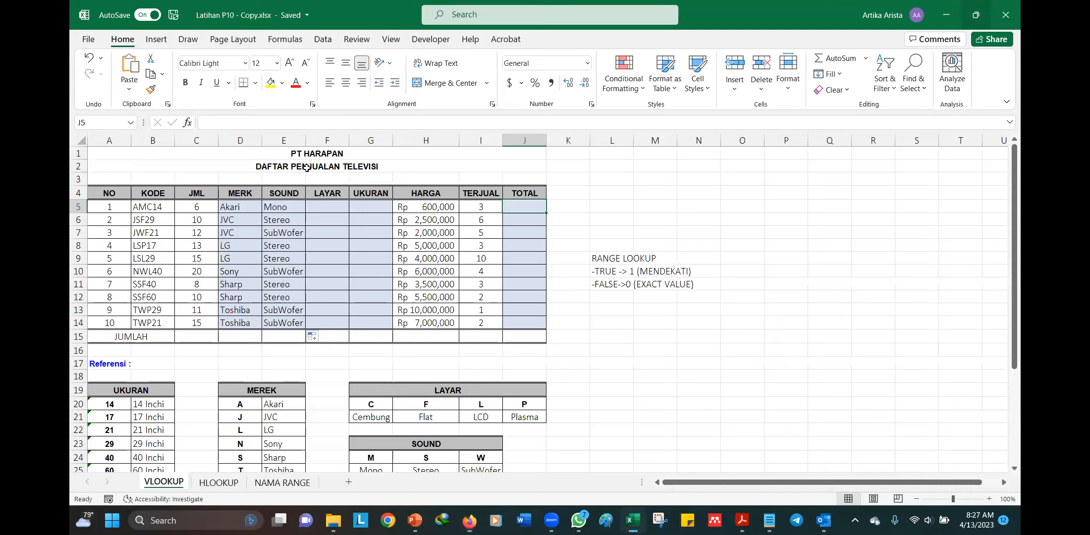
{"action": "left_click", "coordinate": [335, 206]}
{"action": "left_click", "coordinate": [377, 206]}
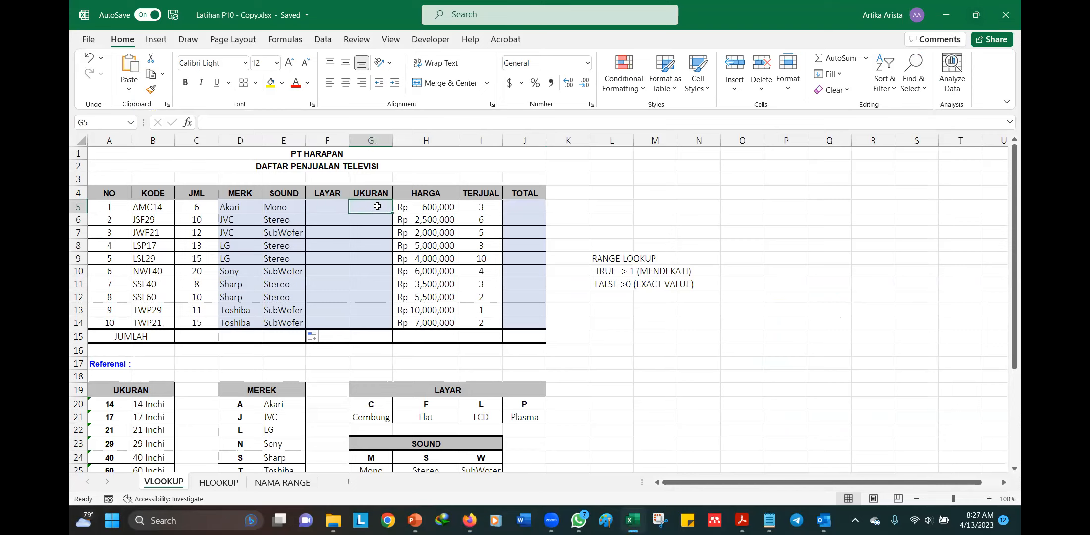
{"action": "left_click", "coordinate": [526, 204]}
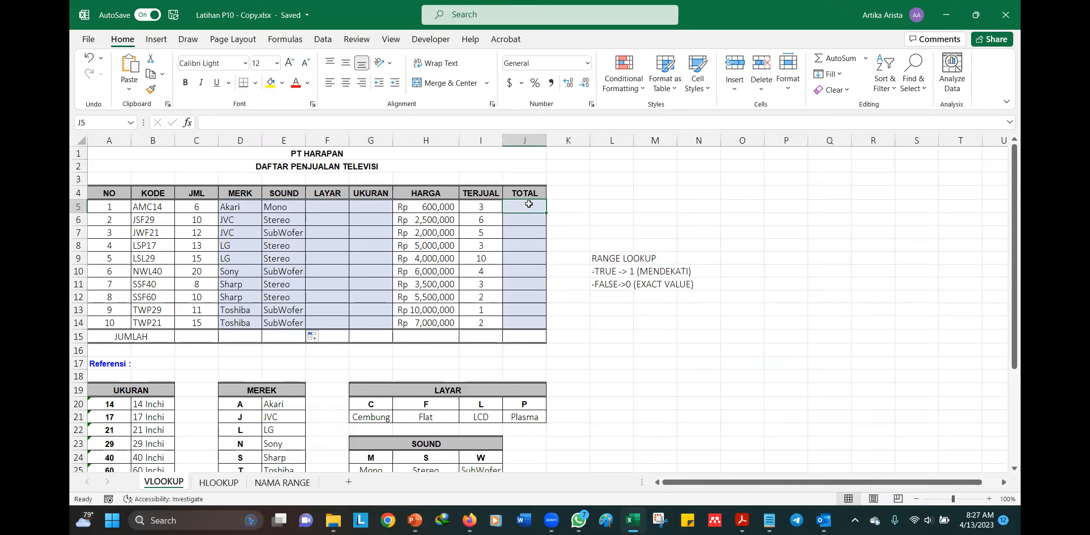
{"action": "scroll", "coordinate": [529, 204], "scroll_direction": "down", "scroll_amount": 5}
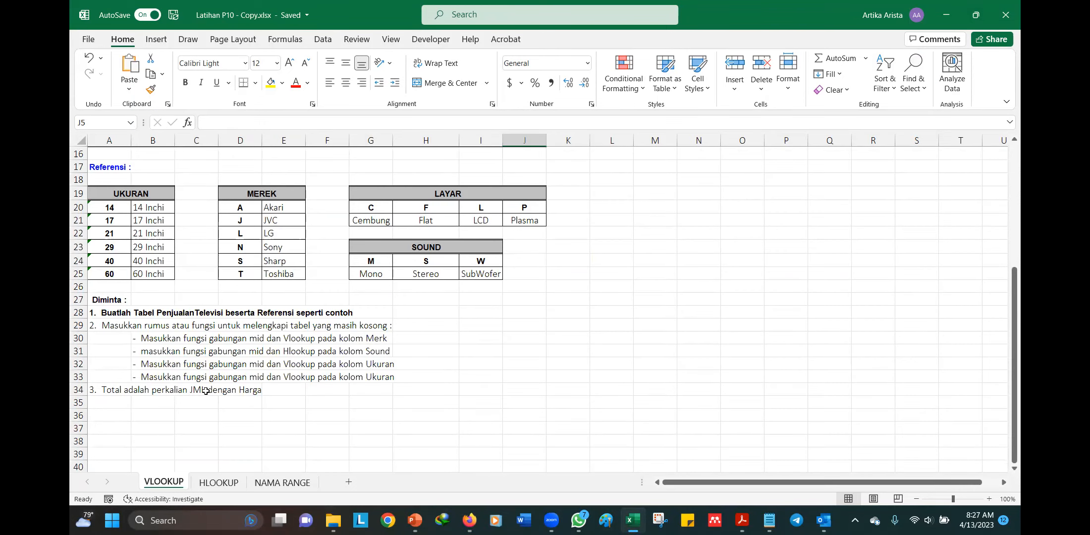
{"action": "scroll", "coordinate": [343, 325], "scroll_direction": "up", "scroll_amount": 5}
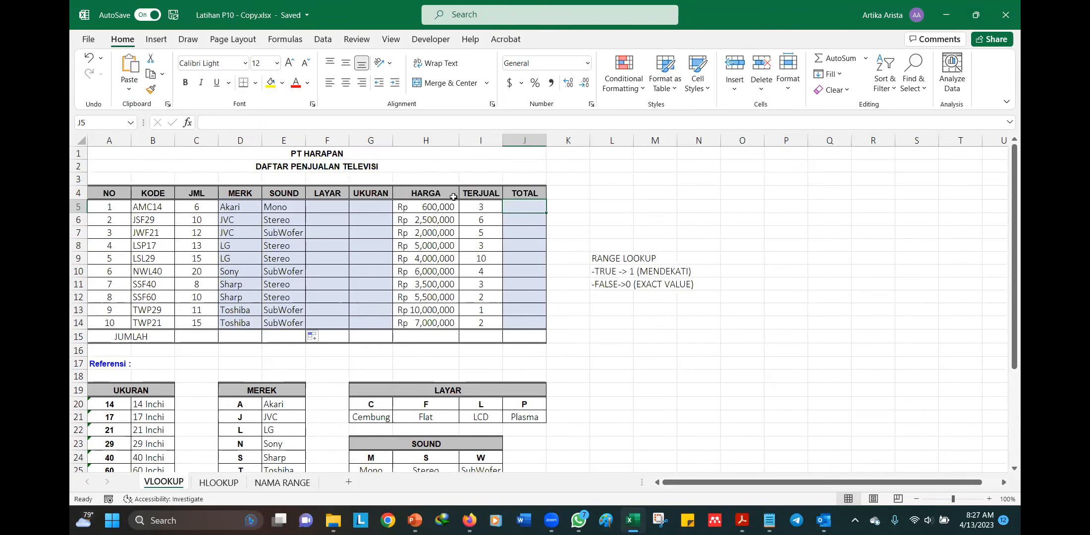
{"action": "left_click", "coordinate": [435, 189]}
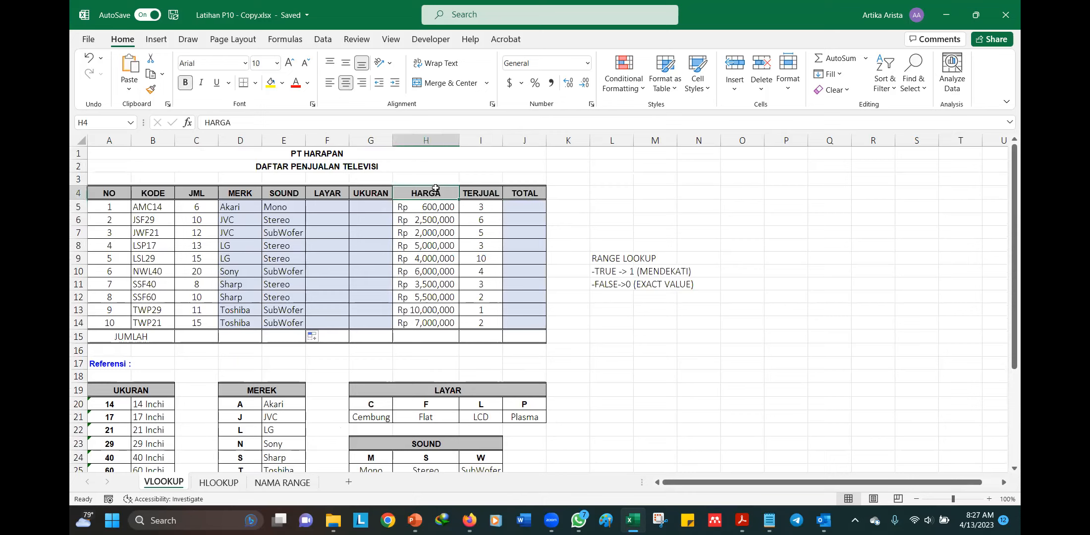
{"action": "left_click", "coordinate": [195, 188]}
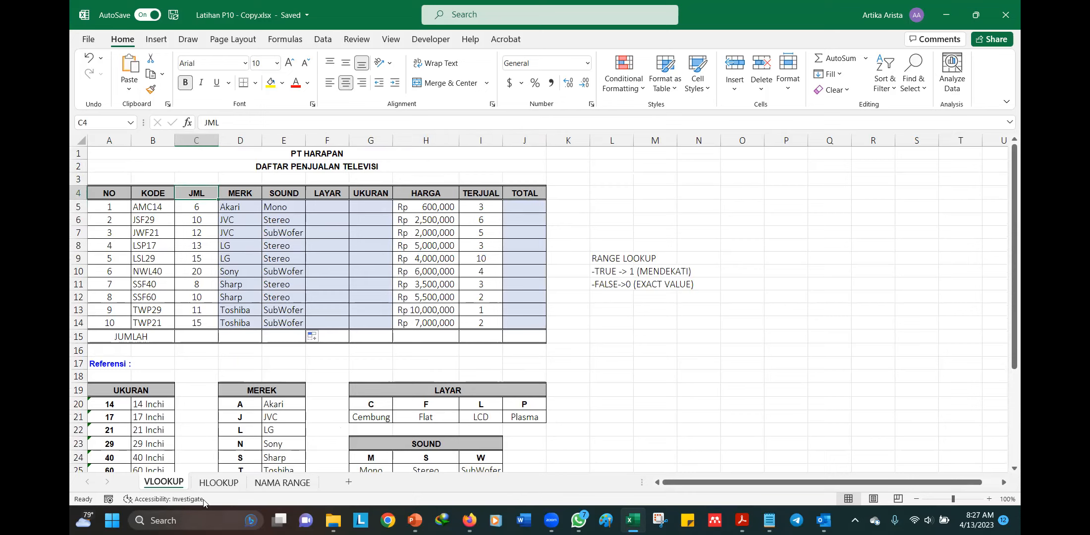
Examine the exercises on the HLOOKUP and NAMA RANGE sheets and the VLOOKUP formula in D5 of the VLOOKUP sheet.
{"action": "left_click", "coordinate": [216, 483]}
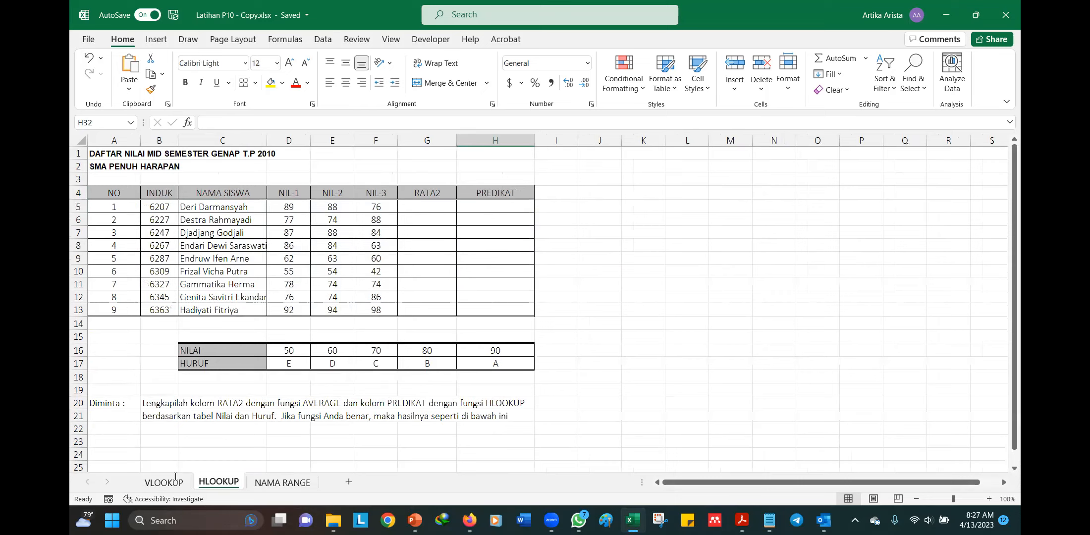
{"action": "left_click", "coordinate": [285, 483]}
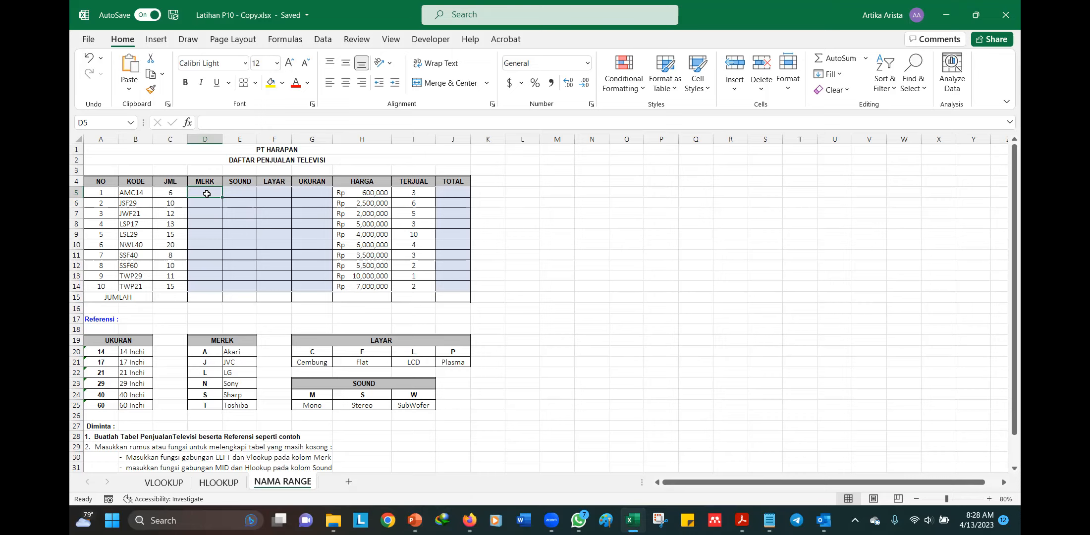
{"action": "left_click", "coordinate": [212, 120]}
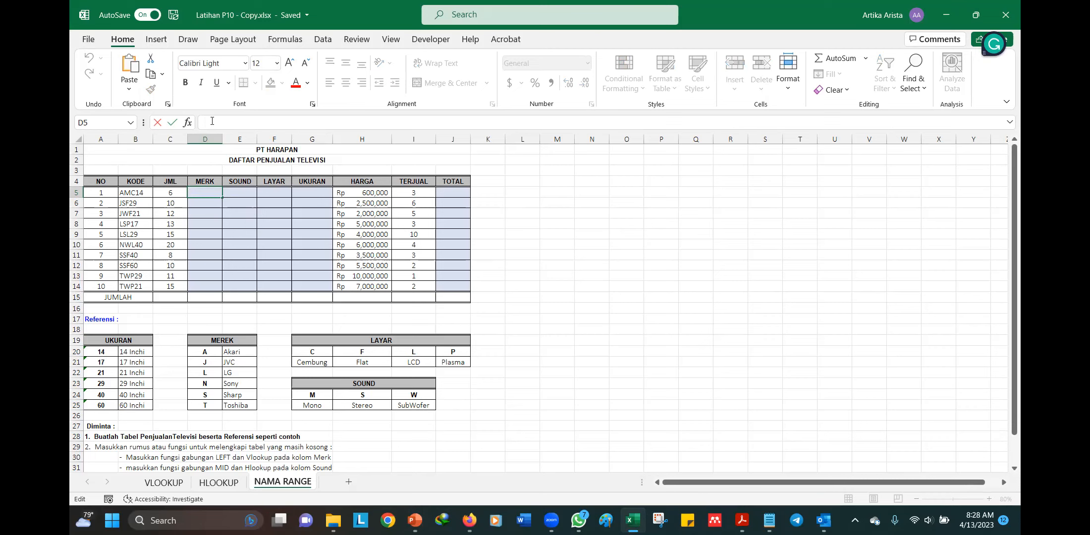
{"action": "left_click", "coordinate": [164, 482]}
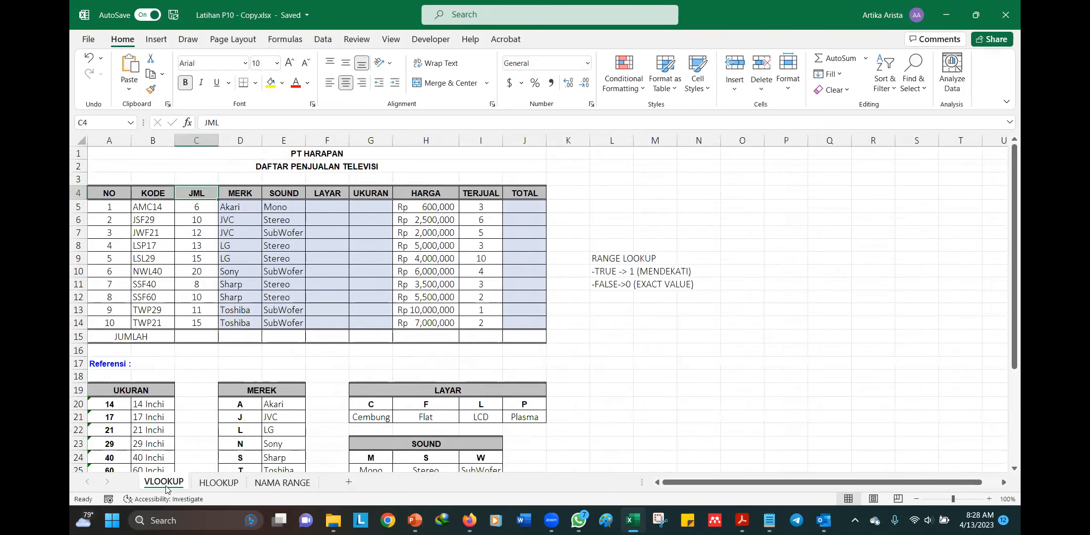
{"action": "left_click", "coordinate": [239, 210]}
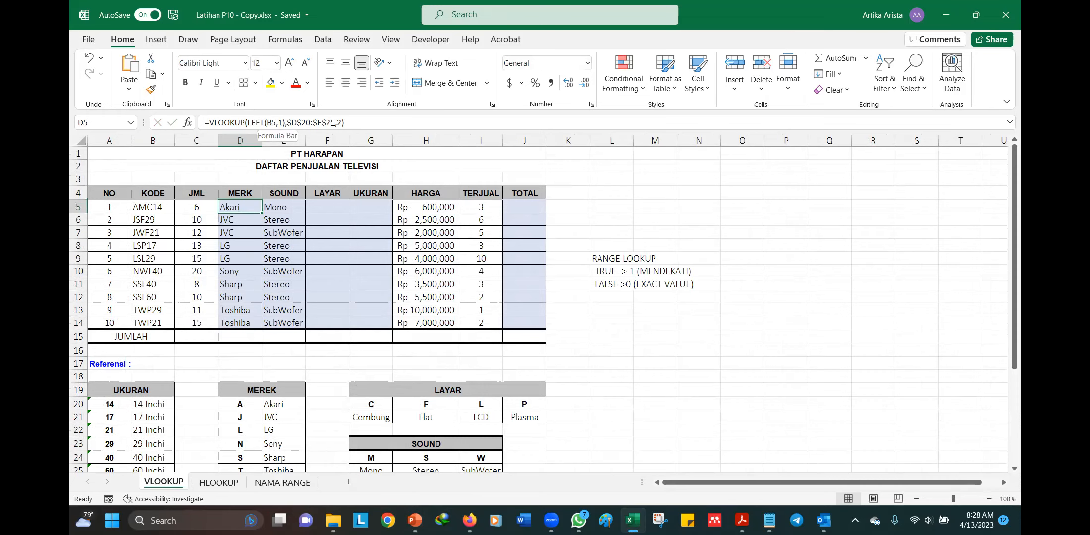
On the NAMA RANGE sheet, name the MEREK reference range D20:E25 as MERK.
{"action": "left_click", "coordinate": [298, 482]}
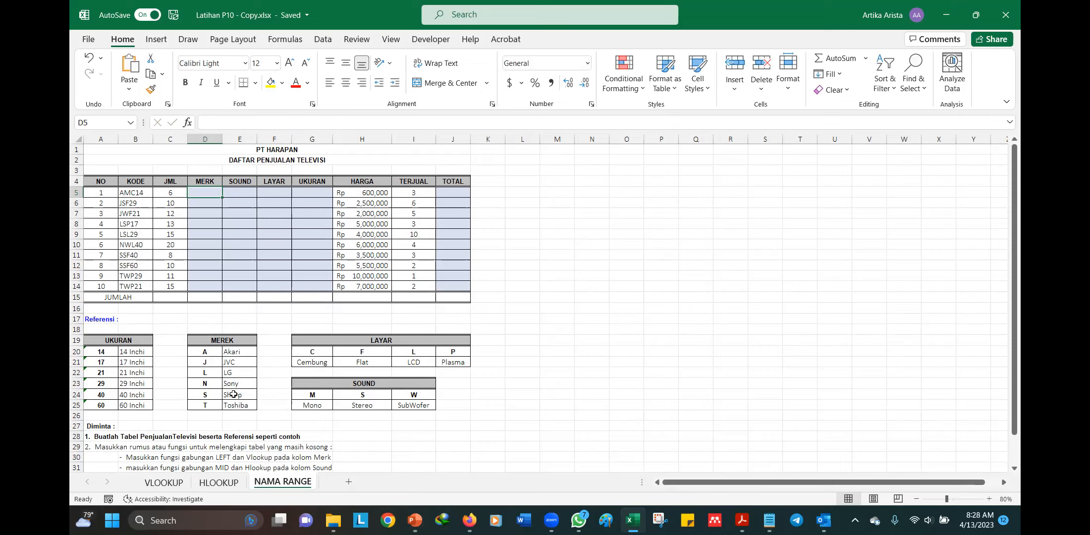
{"action": "left_click_drag", "start_coordinate": [206, 355], "coordinate": [237, 409]}
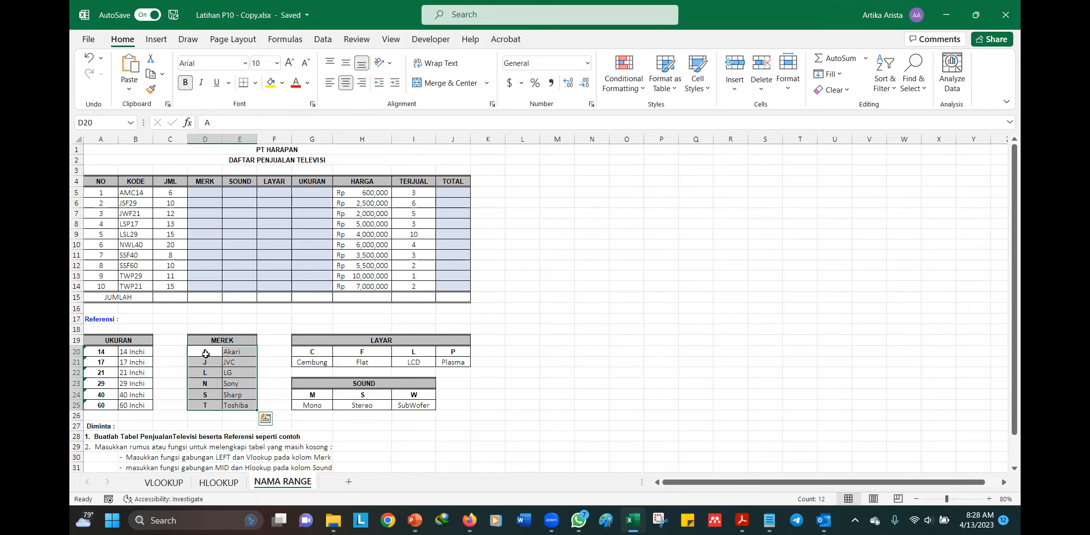
{"action": "left_click", "coordinate": [104, 122]}
{"action": "type", "text": "MERK"}
{"action": "key", "text": "Return"}
{"action": "left_click", "coordinate": [255, 243]}
In D5 of the MERK column, enter the formula =VLOOKUP(LEFT(B5,1),MERK,2), using the named range as the lookup table.
{"action": "left_click", "coordinate": [216, 192]}
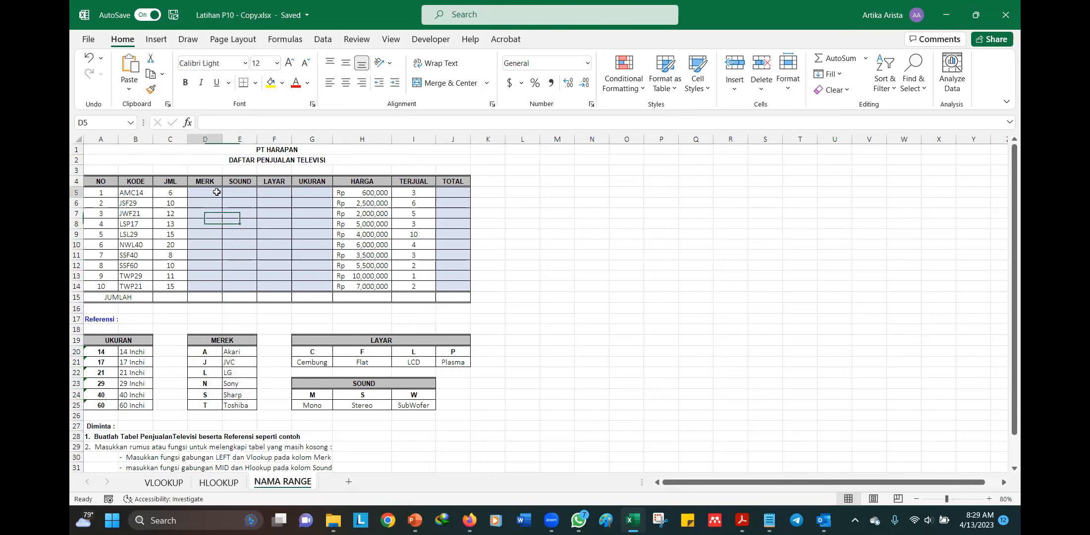
{"action": "left_click", "coordinate": [224, 121]}
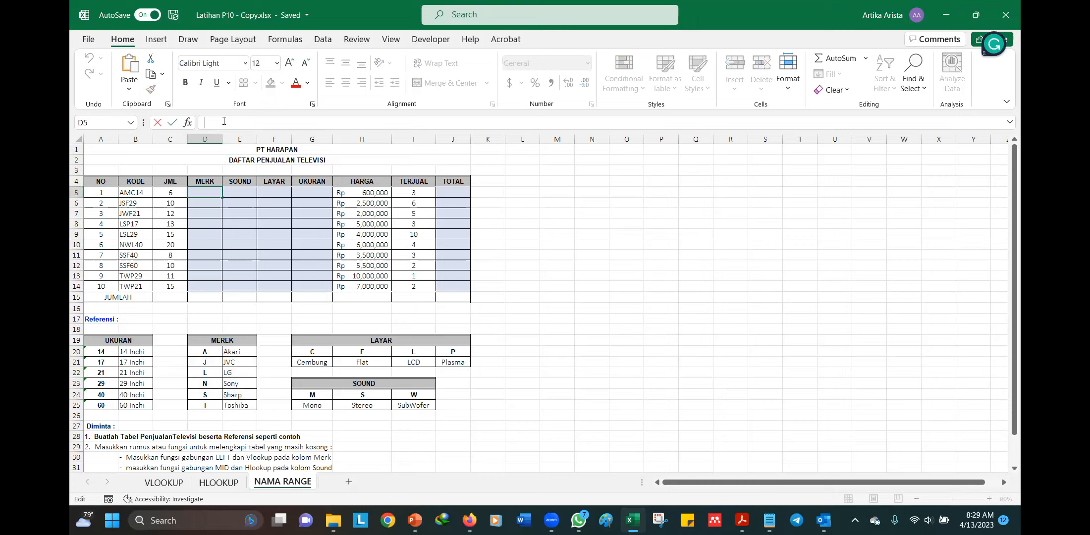
{"action": "type", "text": "="}
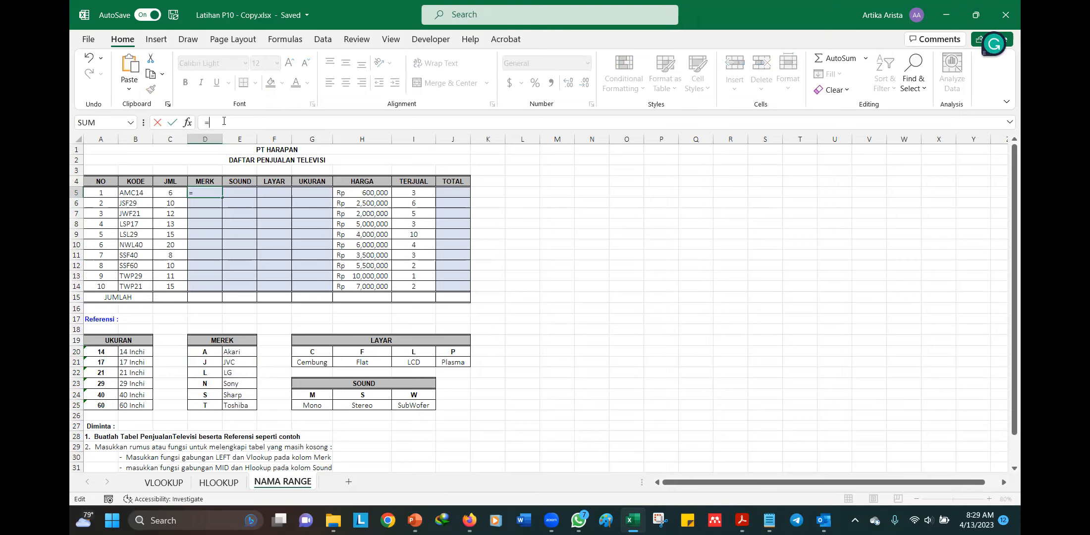
{"action": "type", "text": "V"}
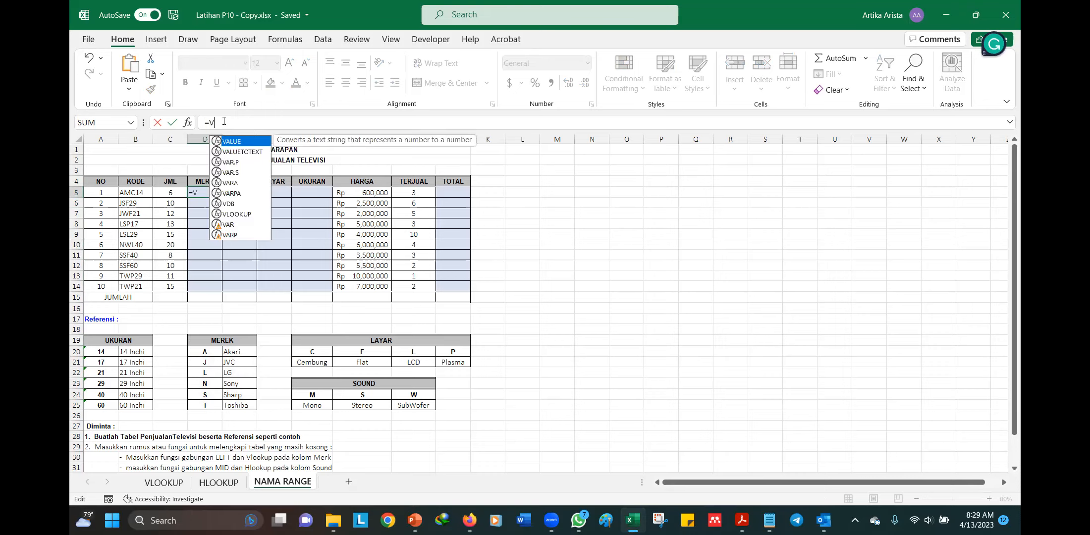
{"action": "type", "text": "LOOK"}
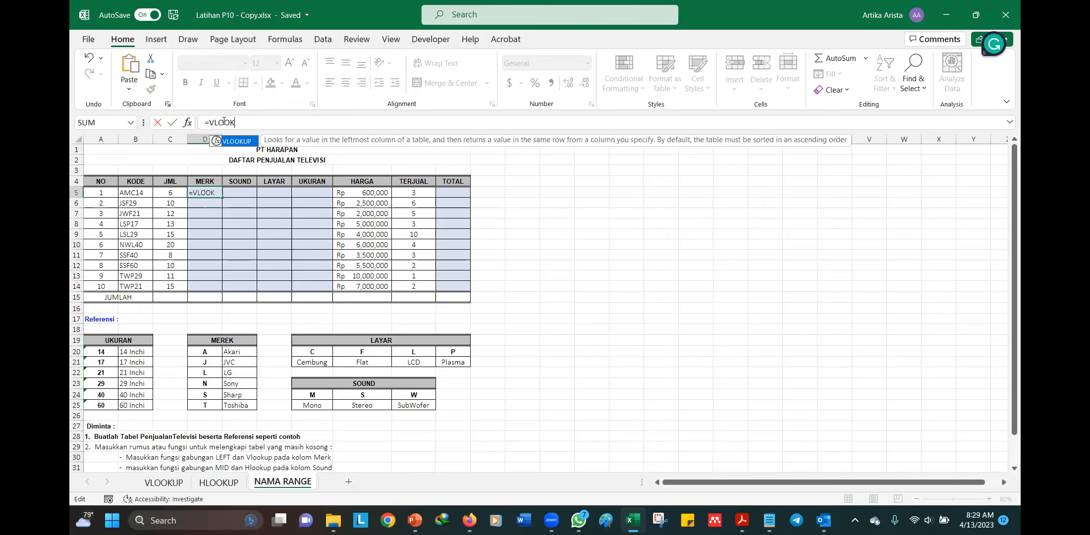
{"action": "type", "text": "UP("}
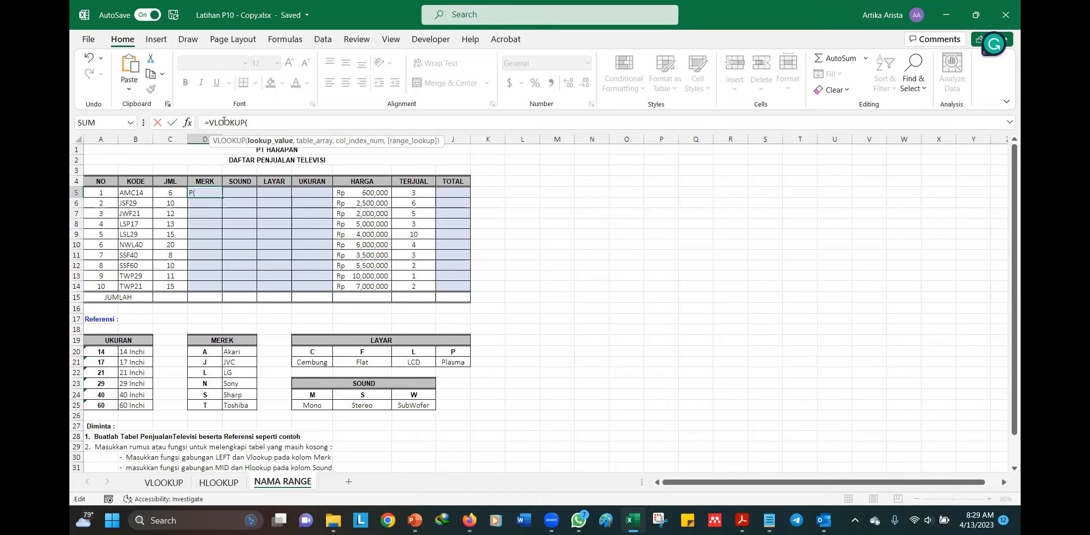
{"action": "type", "text": "LEF"}
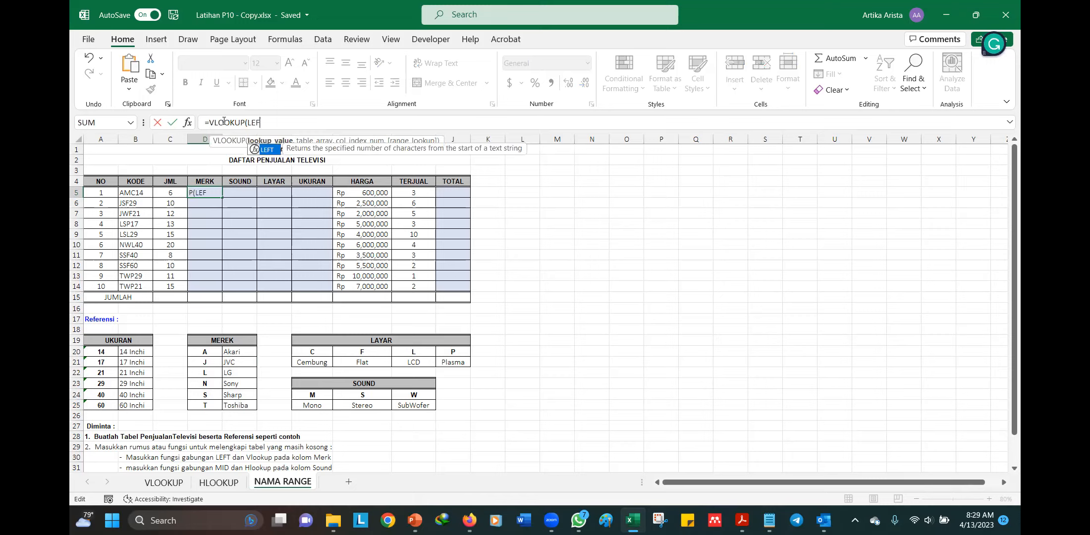
{"action": "type", "text": "T("}
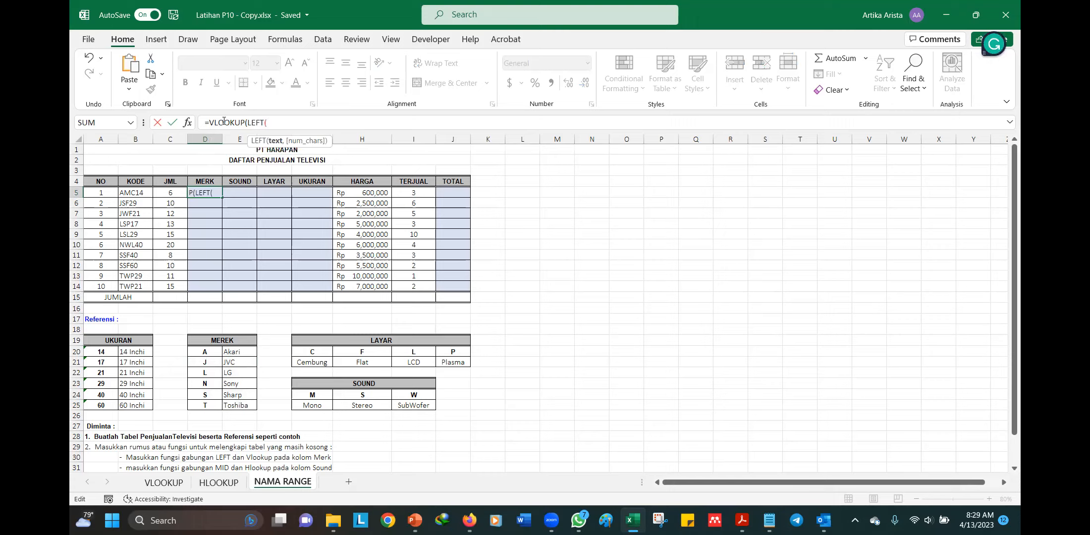
{"action": "left_click", "coordinate": [141, 191]}
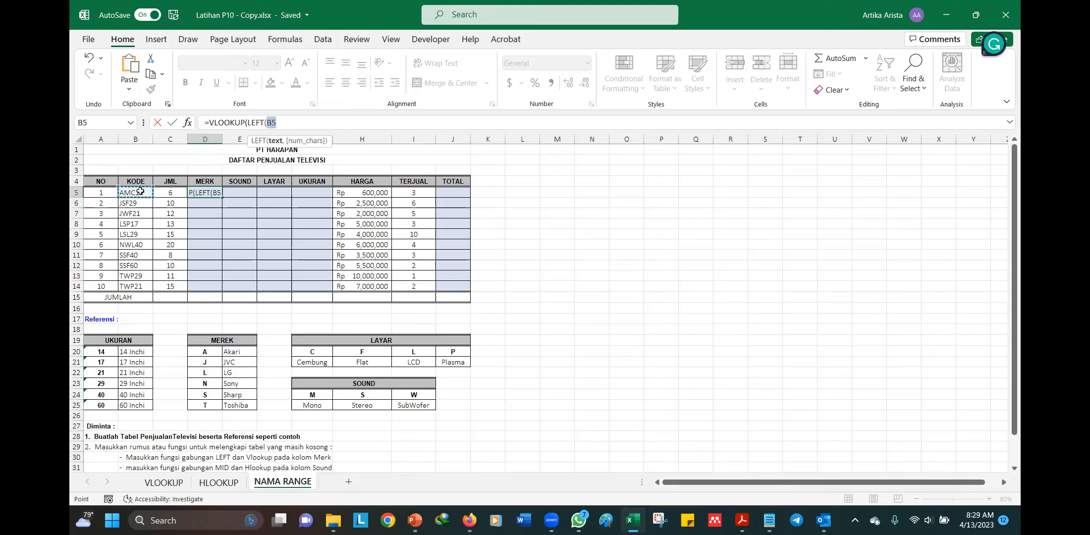
{"action": "type", "text": ","}
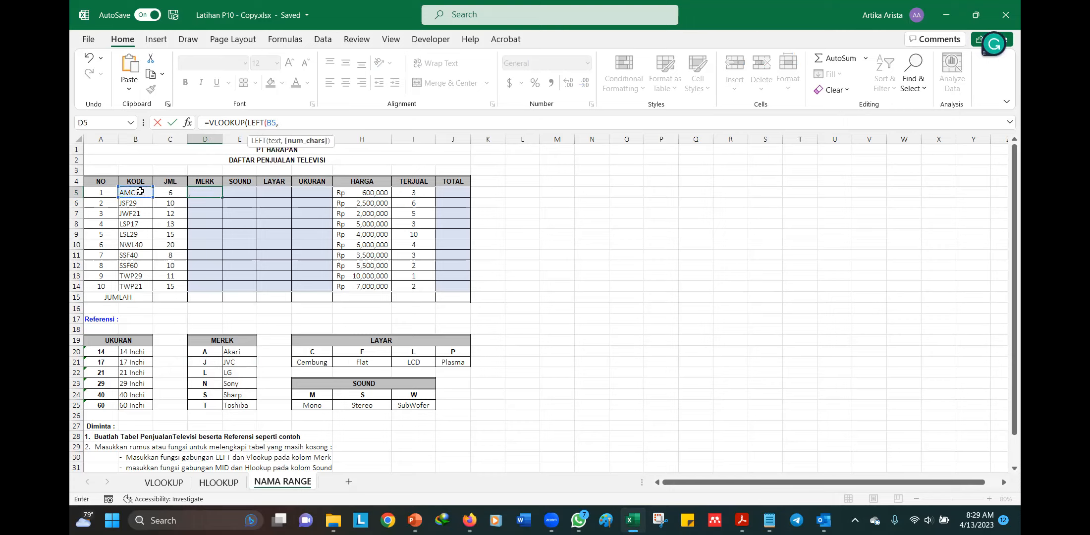
{"action": "type", "text": "1),"}
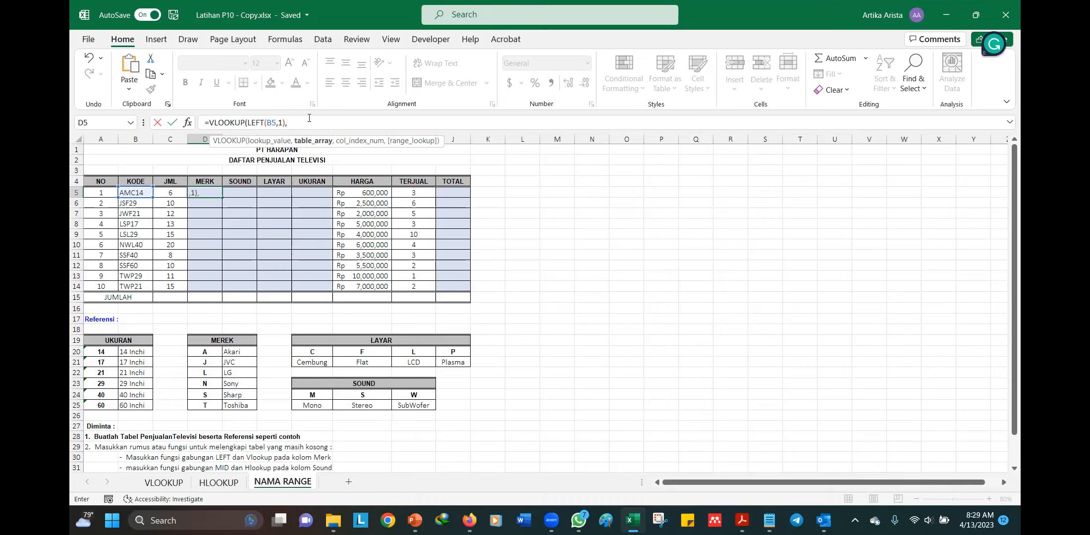
{"action": "type", "text": "M"}
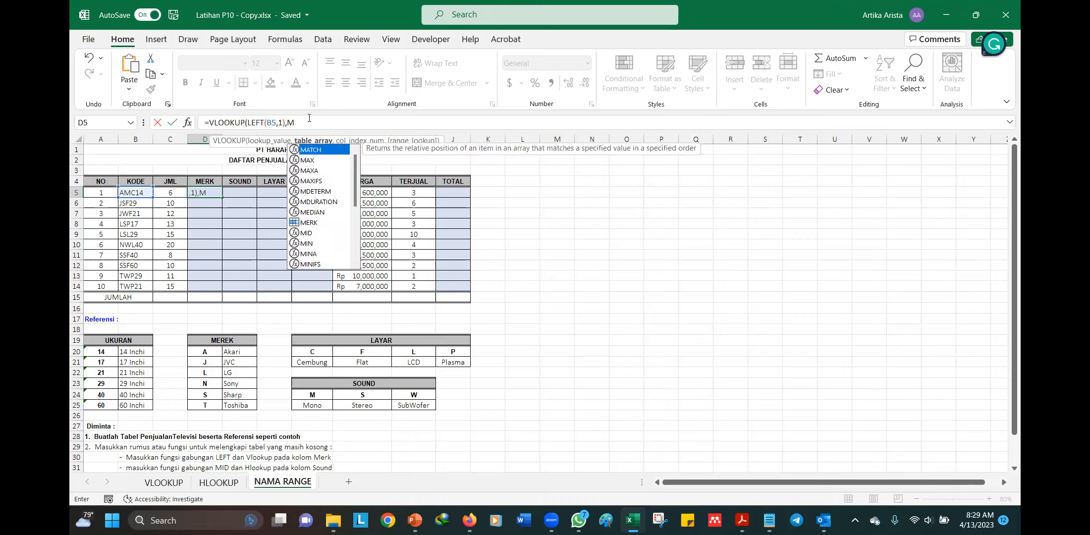
{"action": "type", "text": "ERK"}
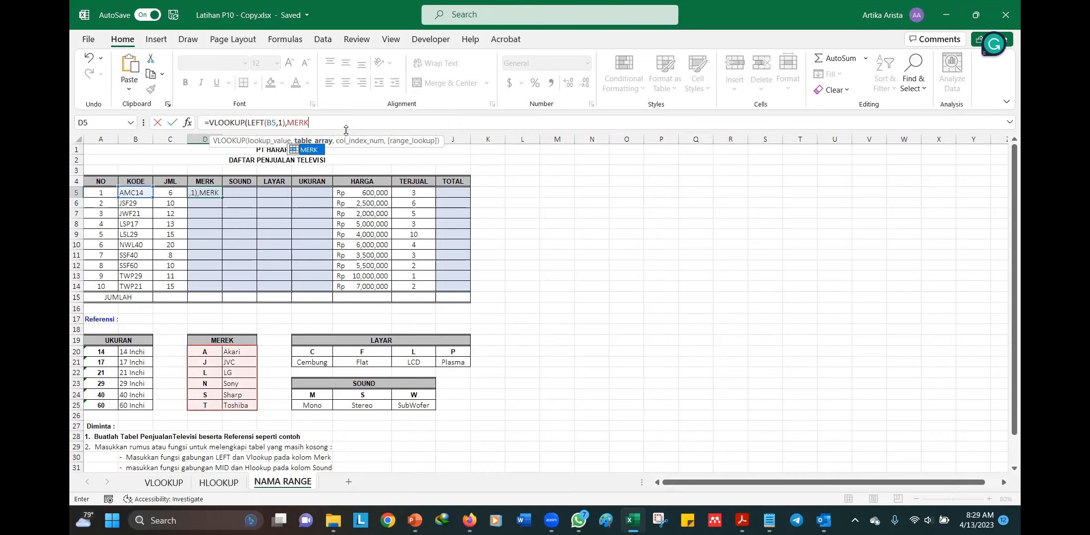
{"action": "type", "text": ","}
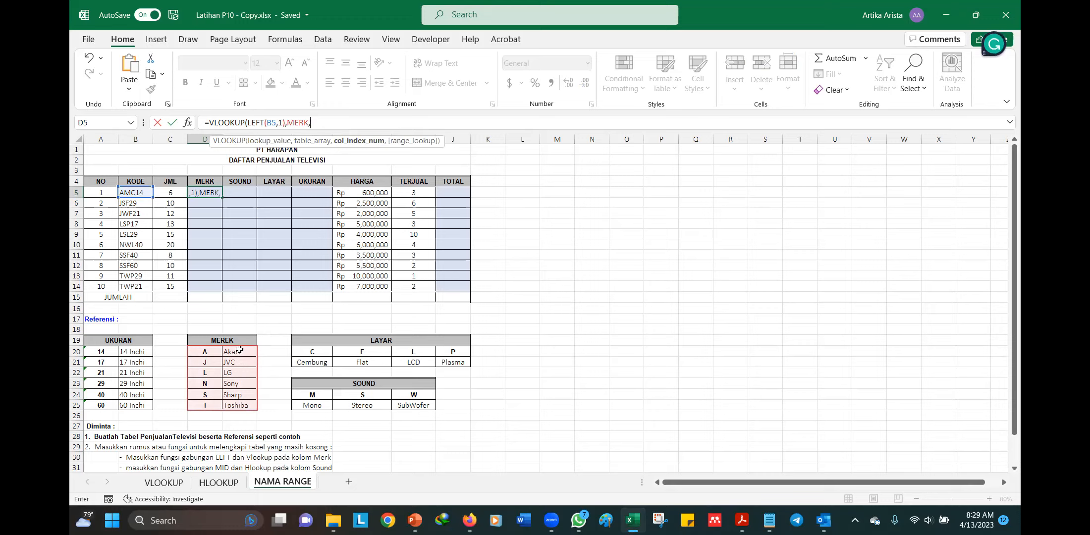
{"action": "type", "text": "2)"}
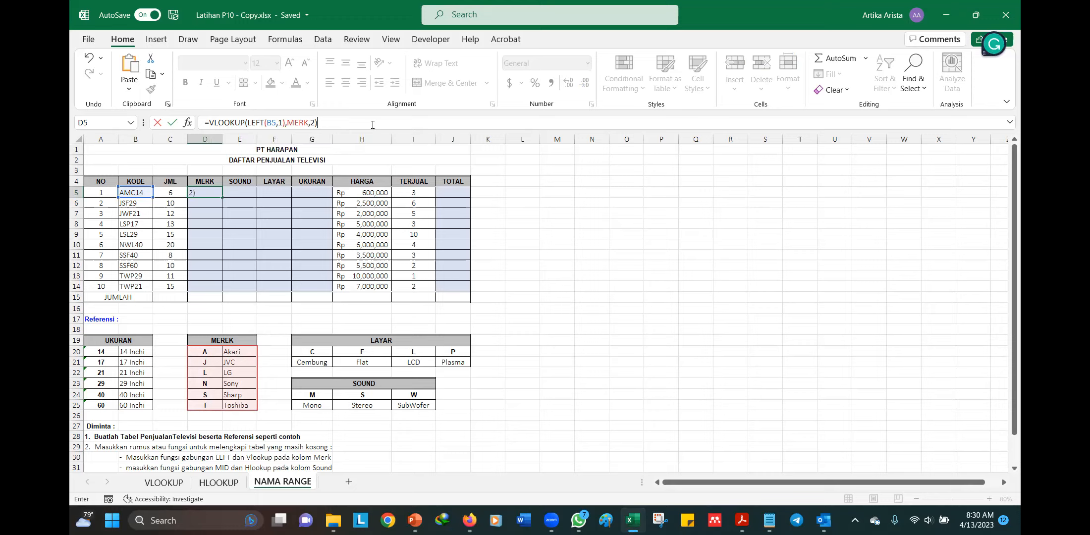
{"action": "key", "text": "Return"}
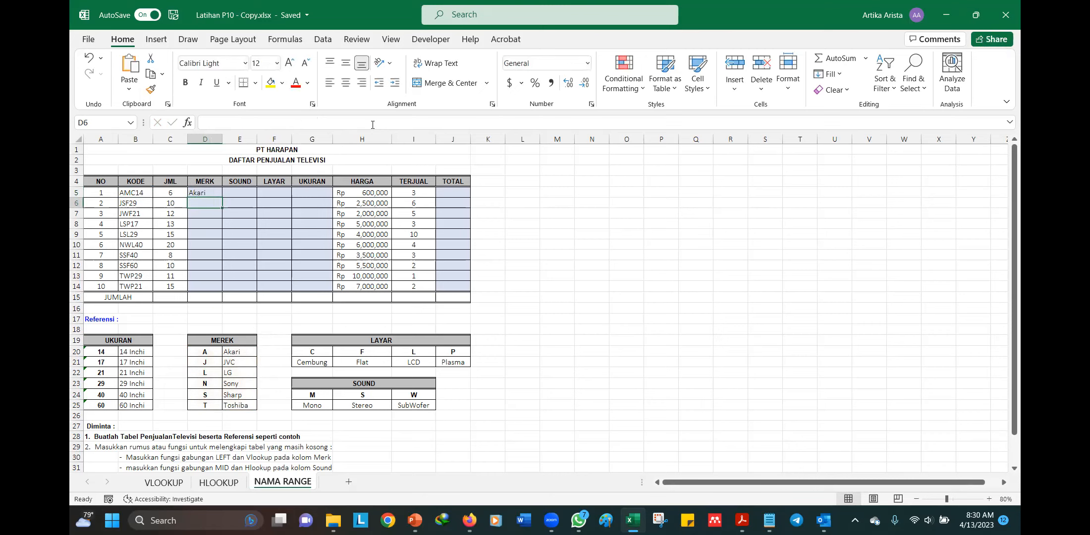
Copy the MERK formula from D5 down to D14 and check its reference to the named range.
{"action": "left_click", "coordinate": [218, 194]}
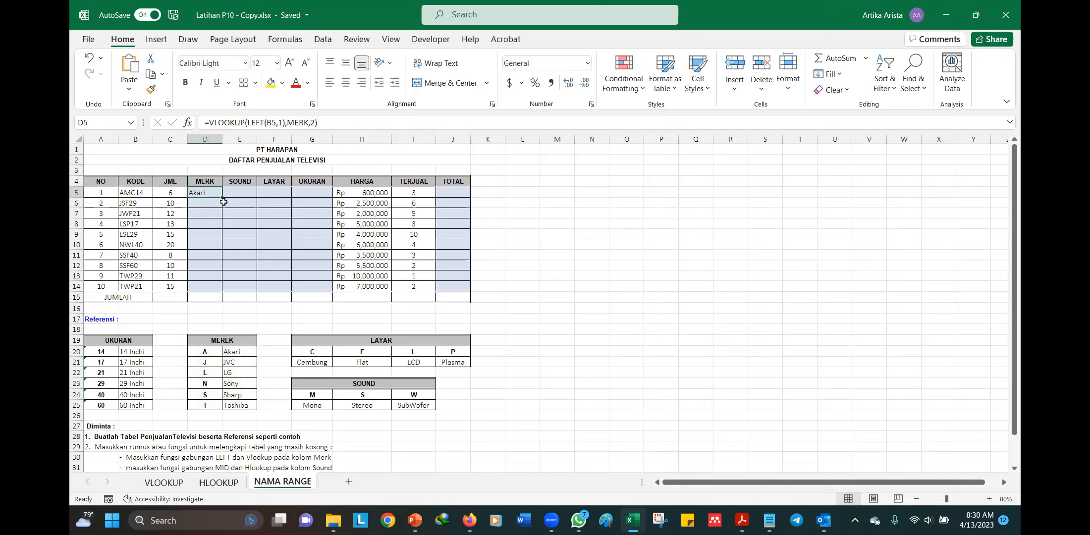
{"action": "left_click_drag", "start_coordinate": [222, 197], "coordinate": [227, 288]}
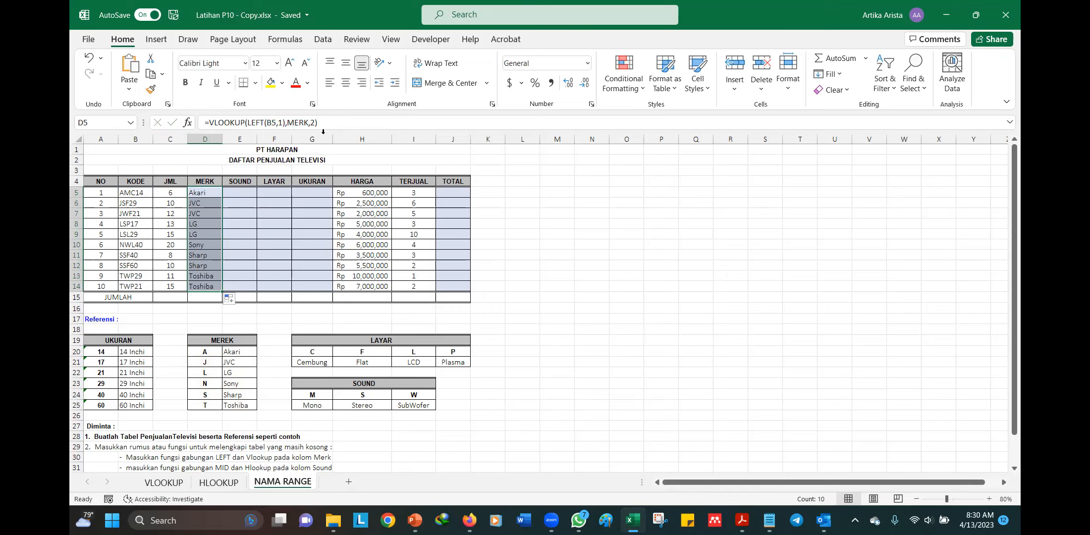
{"action": "left_click", "coordinate": [301, 119]}
{"action": "left_click", "coordinate": [329, 120]}
{"action": "key", "text": "Return"}
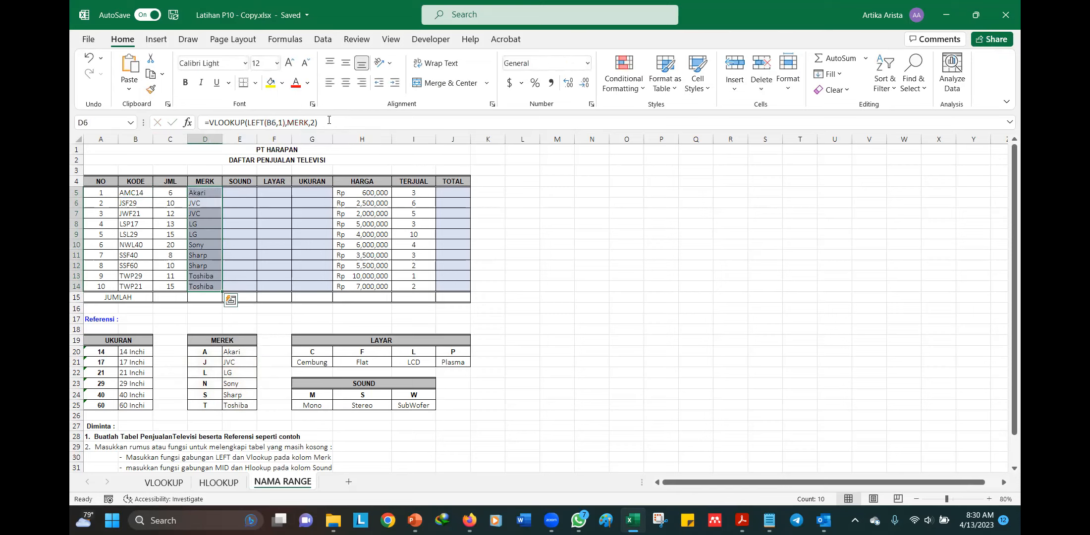
{"action": "left_click", "coordinate": [300, 236]}
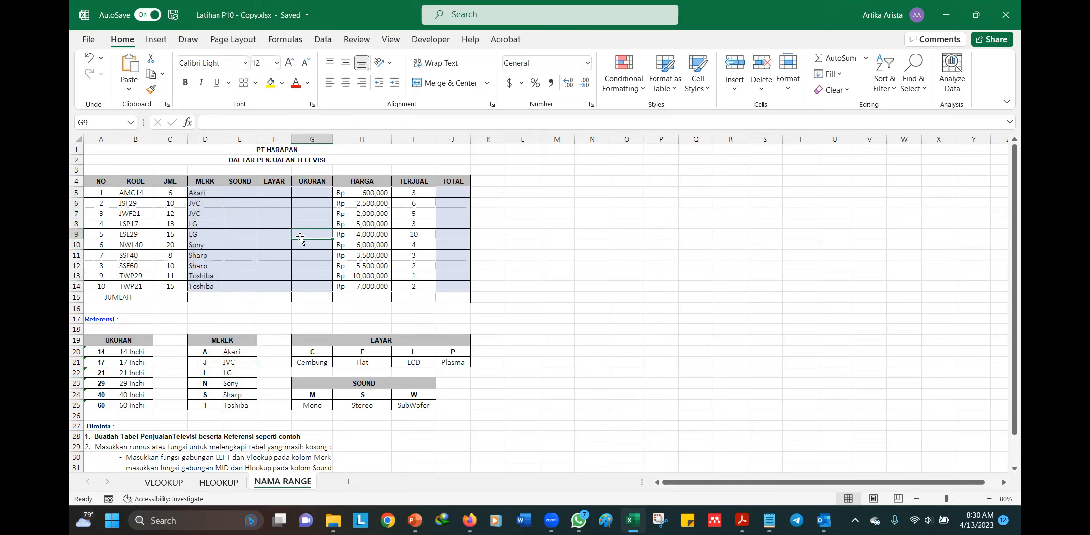
Examine the SOUND, LAYAR and UKURAN reference tables on the NAMA RANGE sheet as further candidates for range names.
{"action": "left_click", "coordinate": [304, 266]}
{"action": "left_click_drag", "start_coordinate": [311, 399], "coordinate": [393, 393]}
{"action": "left_click_drag", "start_coordinate": [329, 352], "coordinate": [463, 364]}
{"action": "left_click", "coordinate": [116, 121]}
{"action": "left_click", "coordinate": [502, 333]}
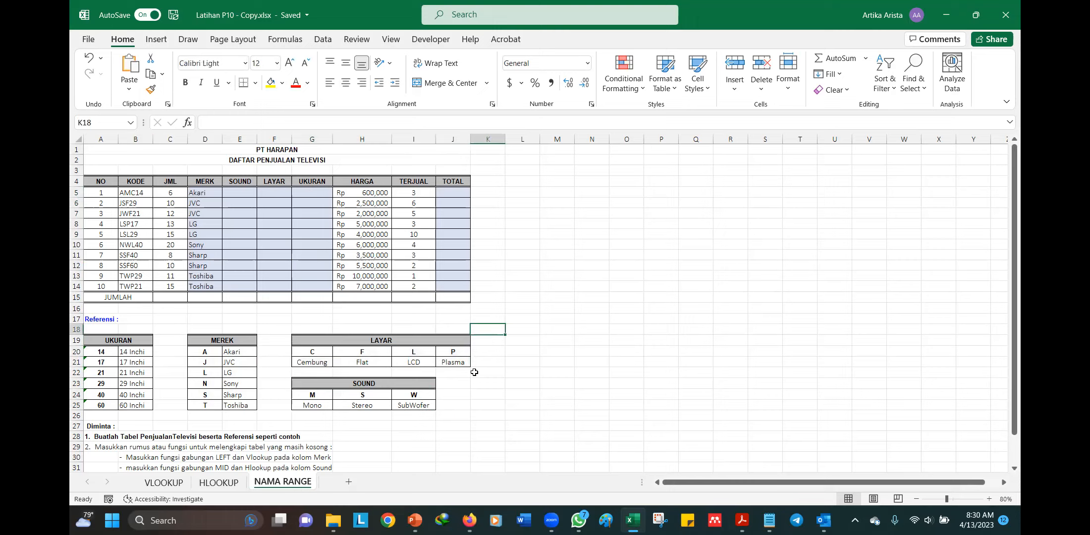
{"action": "left_click_drag", "start_coordinate": [319, 395], "coordinate": [417, 405]}
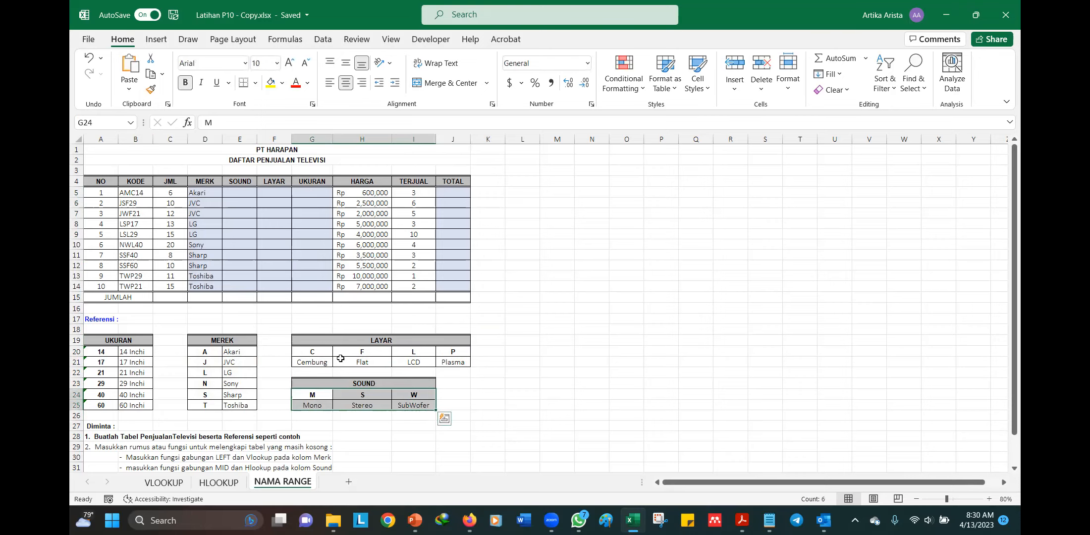
{"action": "left_click_drag", "start_coordinate": [317, 353], "coordinate": [465, 357]}
{"action": "left_click_drag", "start_coordinate": [107, 352], "coordinate": [133, 403]}
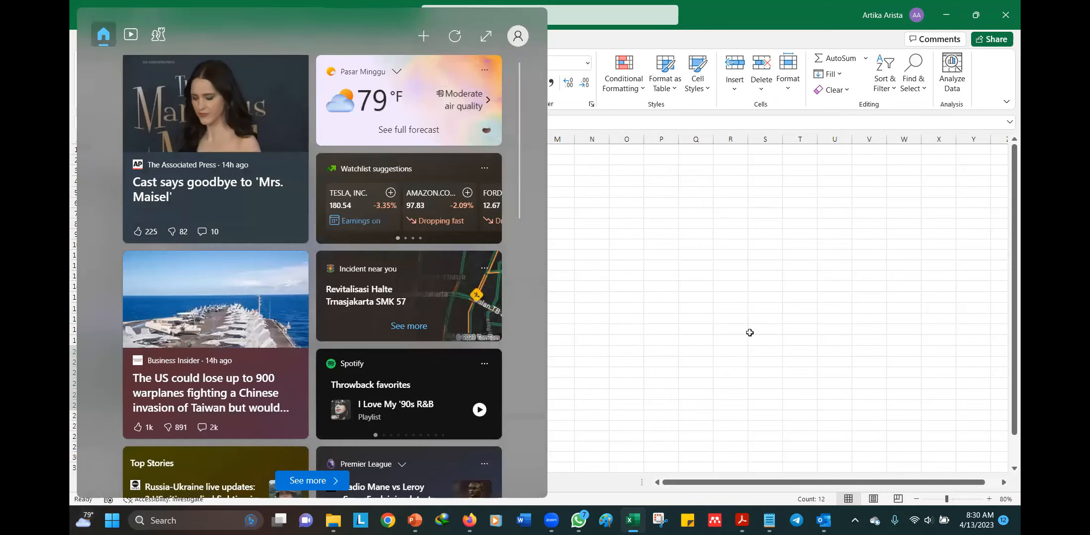
{"action": "left_click", "coordinate": [747, 330]}
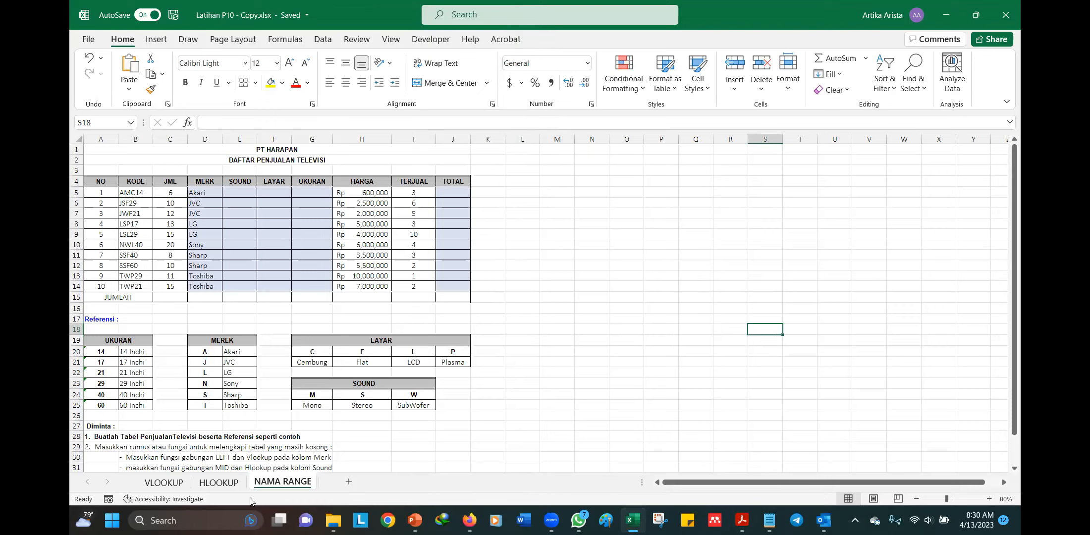
Compare the absolute-reference formula in D5 of the VLOOKUP sheet with the NAMA RANGE sheet's version.
{"action": "left_click", "coordinate": [176, 484]}
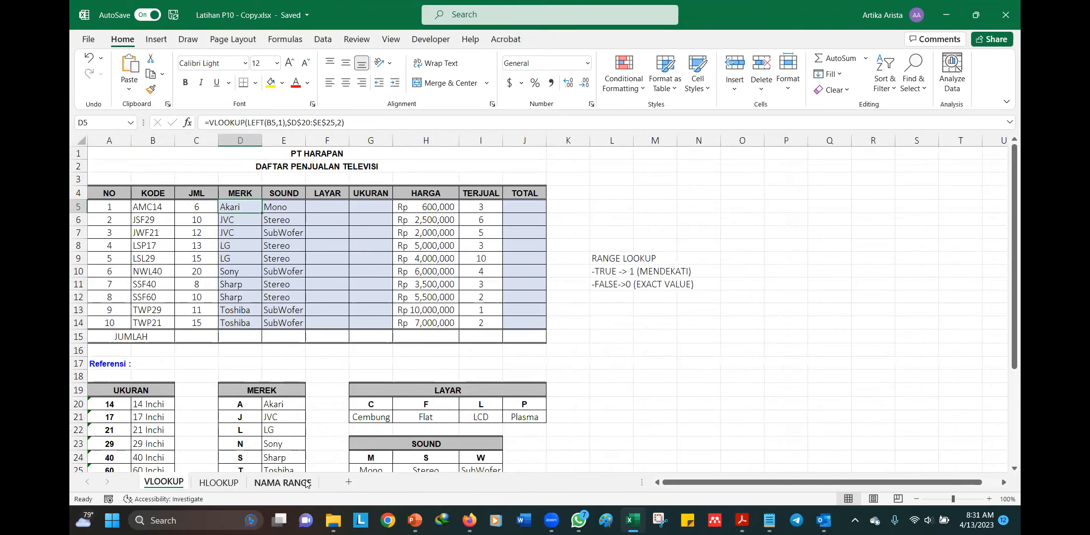
{"action": "left_click", "coordinate": [282, 483]}
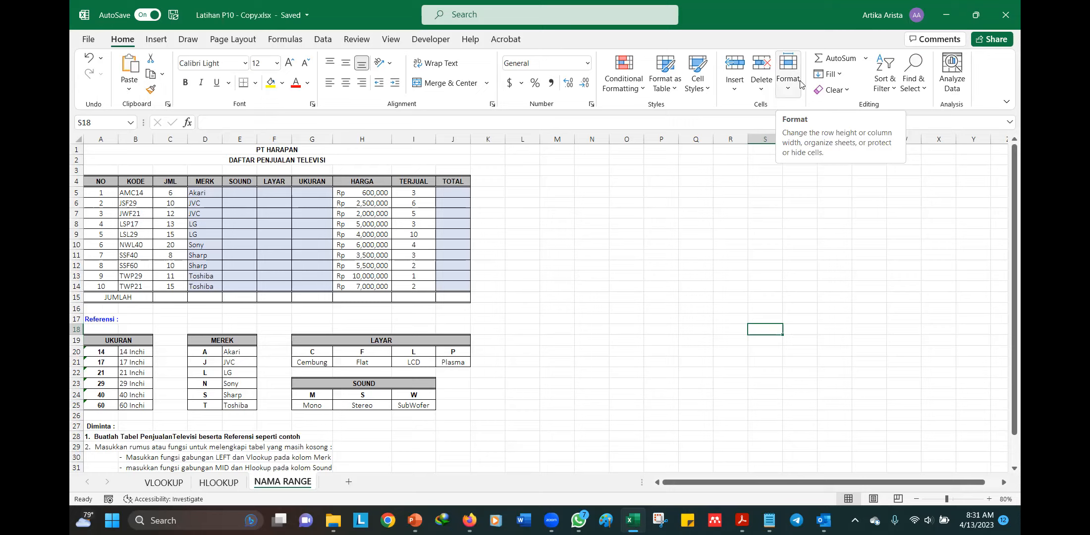
{"action": "key", "text": "Caps_Lock"}
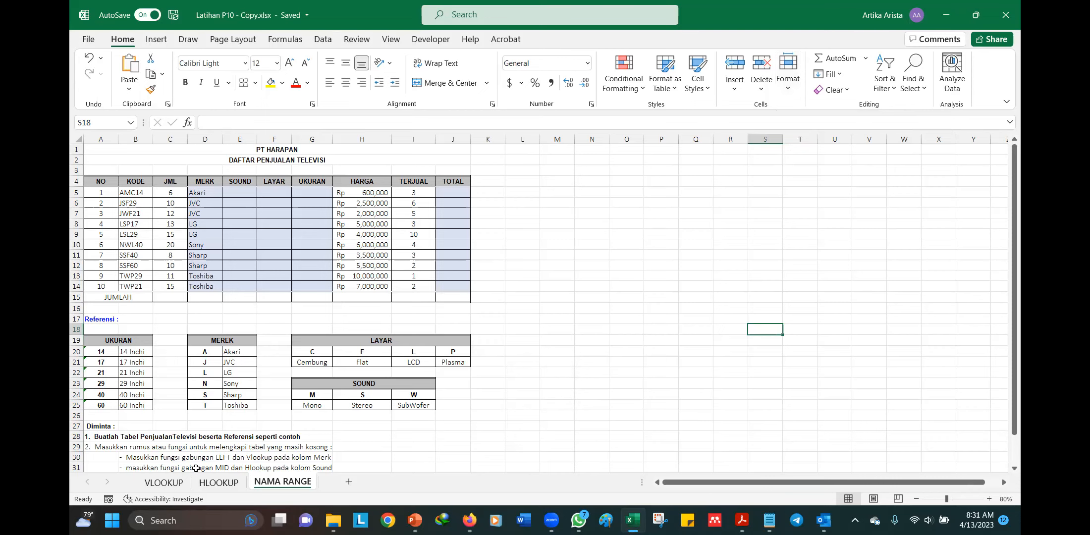
Review the unfinished LAYAR, UKURAN and TOTAL columns on VLOOKUP, PREDIKAT on HLOOKUP, and the empty columns on NAMA RANGE.
{"action": "left_click", "coordinate": [163, 482]}
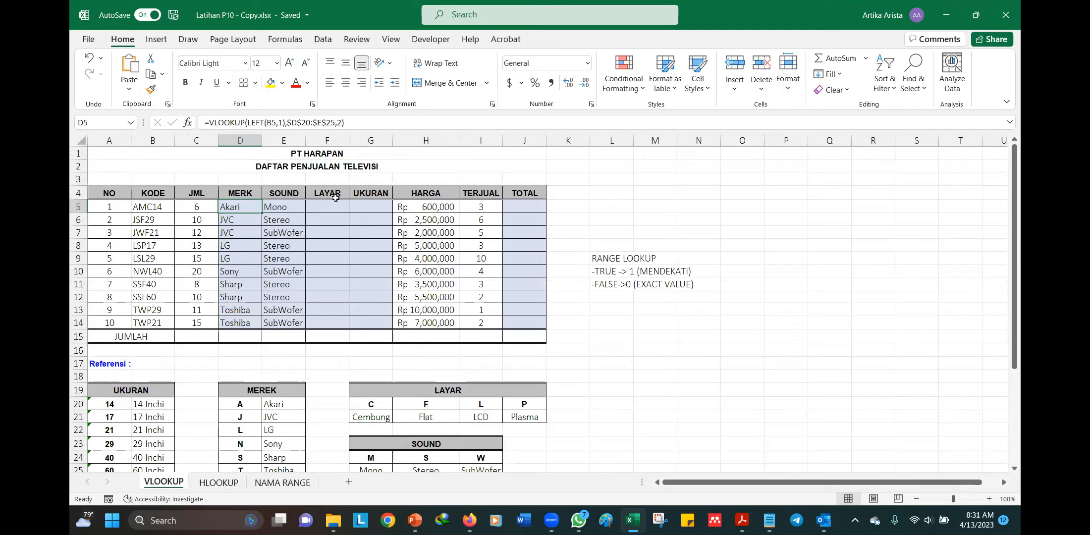
{"action": "left_click_drag", "start_coordinate": [336, 198], "coordinate": [383, 324]}
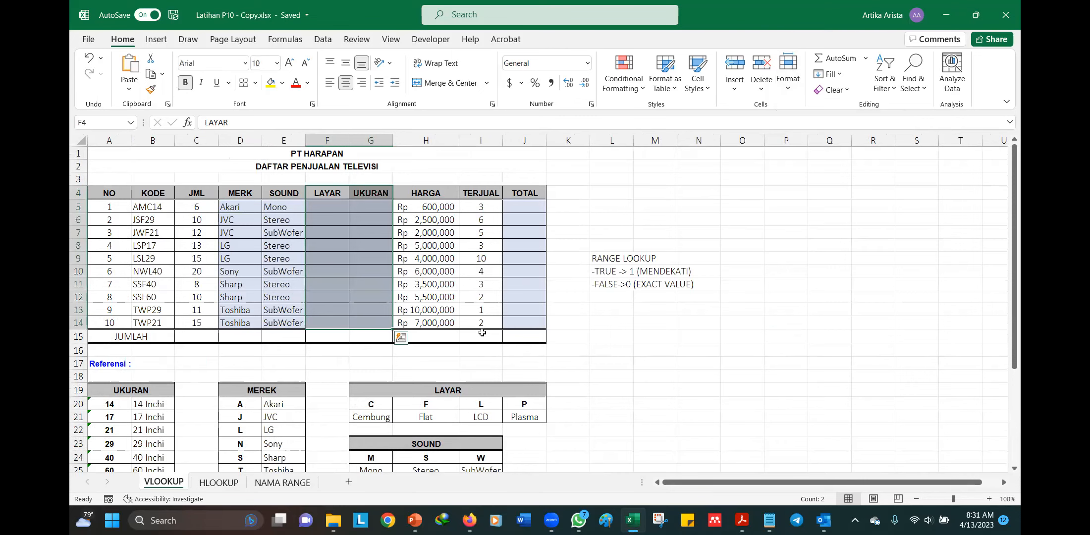
{"action": "left_click", "coordinate": [515, 286]}
{"action": "left_click", "coordinate": [232, 485]}
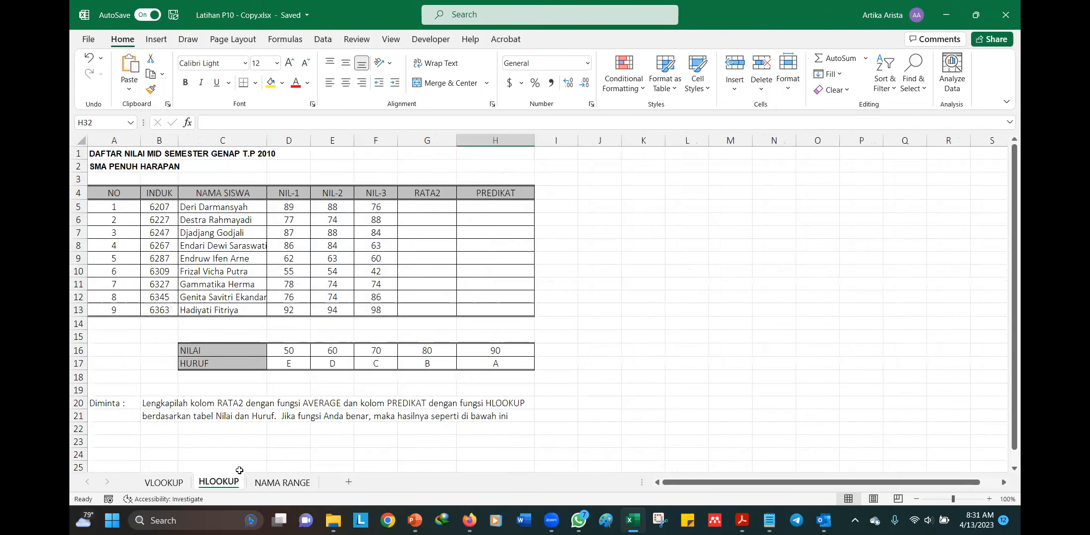
{"action": "left_click_drag", "start_coordinate": [489, 207], "coordinate": [491, 309]}
{"action": "left_click", "coordinate": [282, 483]}
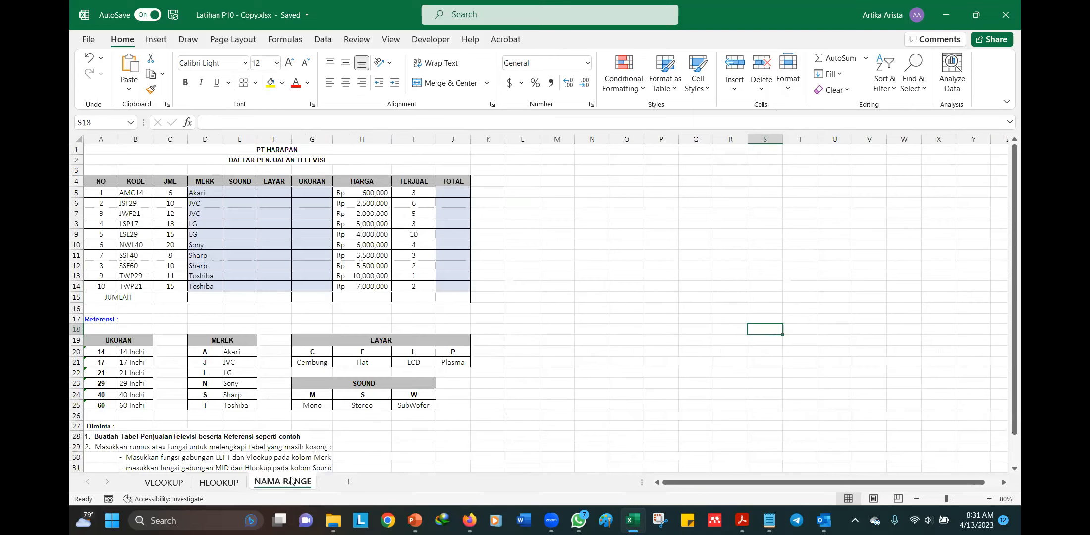
{"action": "left_click", "coordinate": [272, 203]}
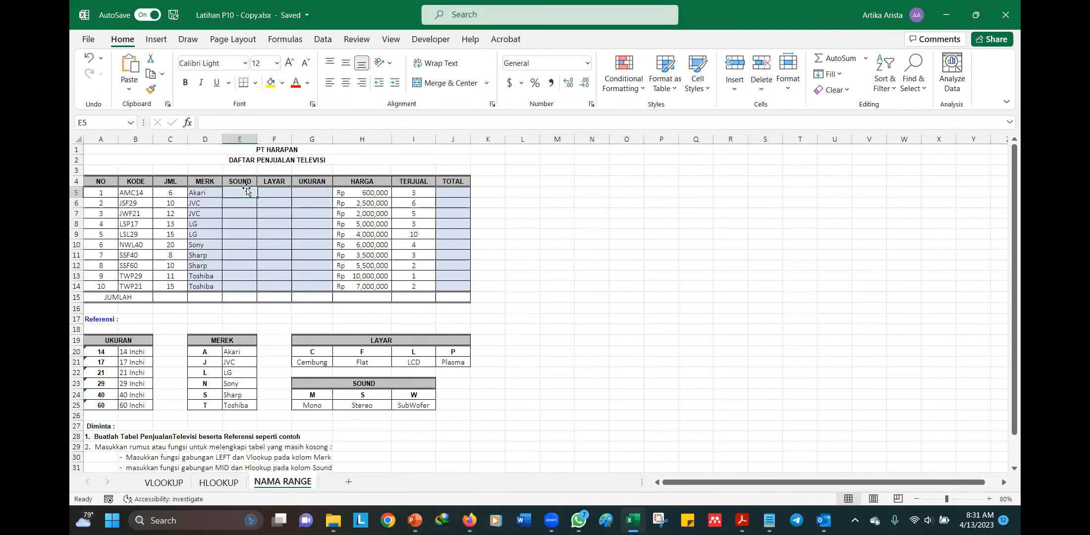
{"action": "left_click", "coordinate": [309, 243]}
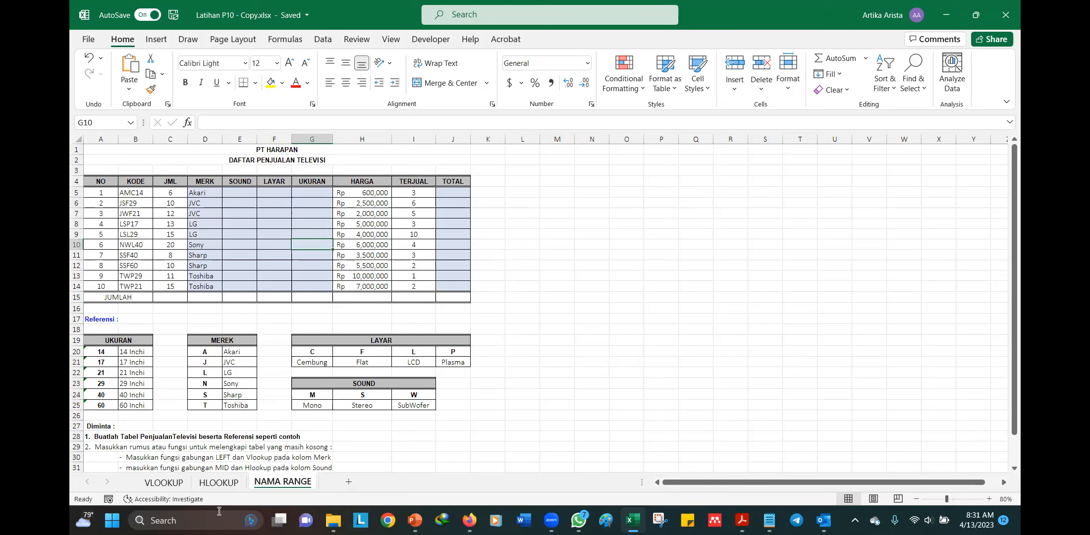
{"action": "left_click", "coordinate": [158, 483]}
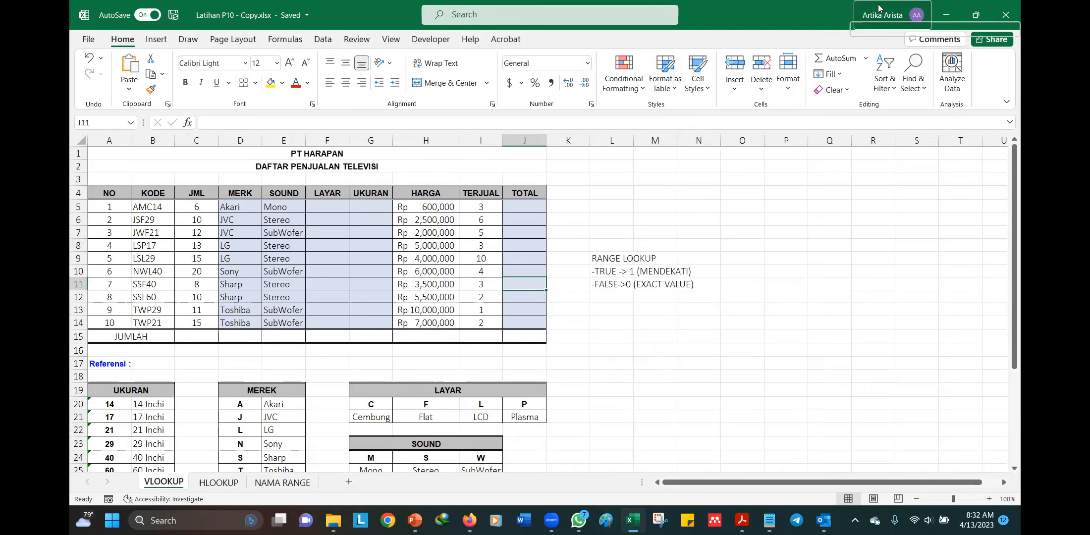
{"action": "left_click", "coordinate": [222, 481]}
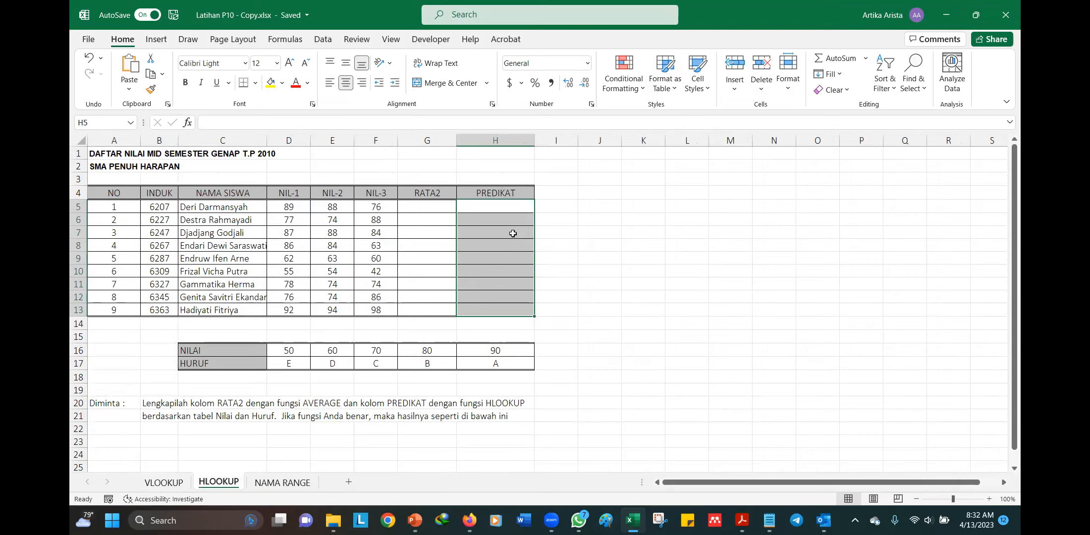
Review the empty RATA2 and PREDIKAT columns on the HLOOKUP sheet, and look through the VLOOKUP and NAMA RANGE exercises.
{"action": "left_click", "coordinate": [597, 194]}
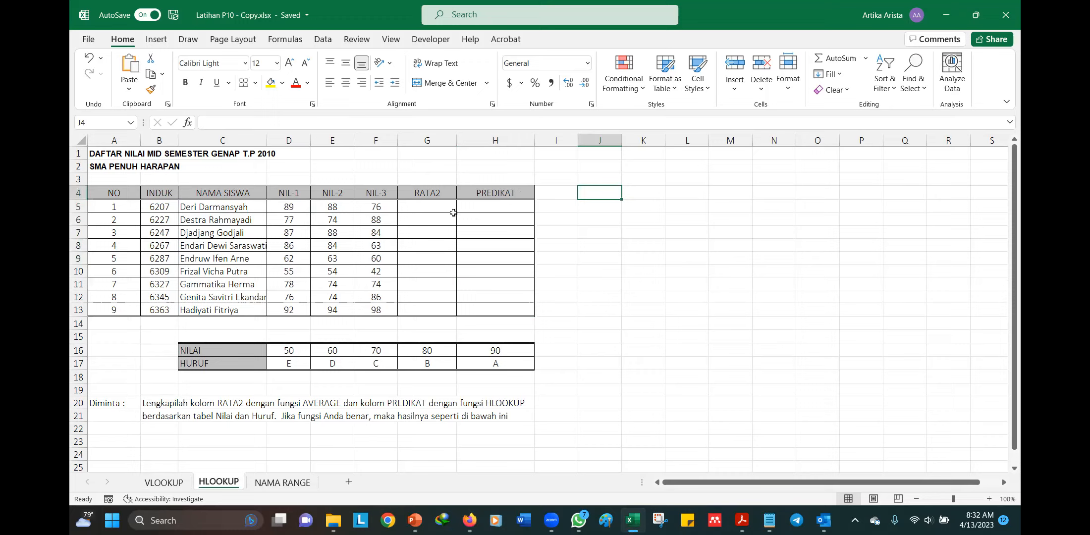
{"action": "left_click", "coordinate": [512, 204]}
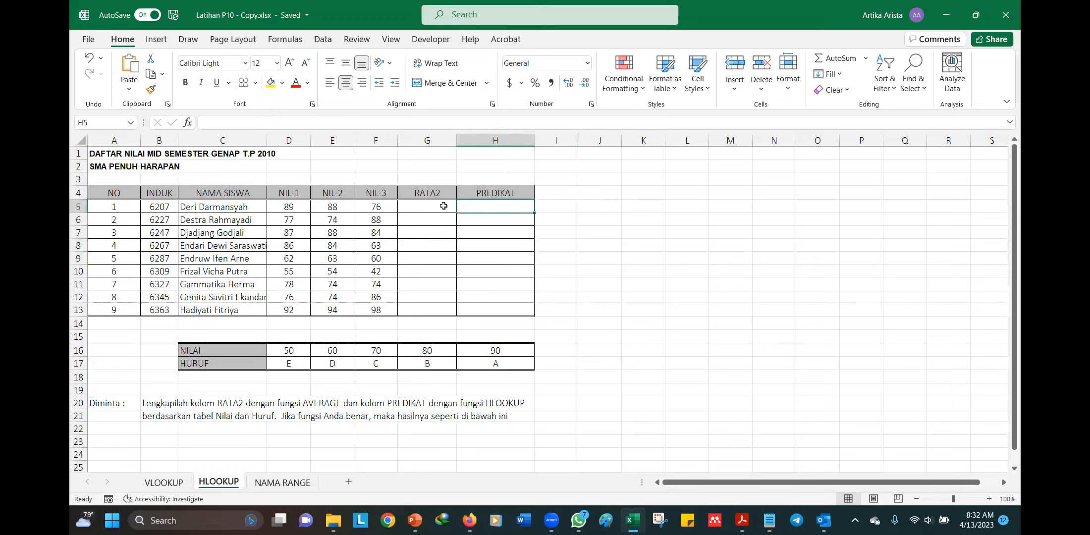
{"action": "left_click", "coordinate": [443, 205]}
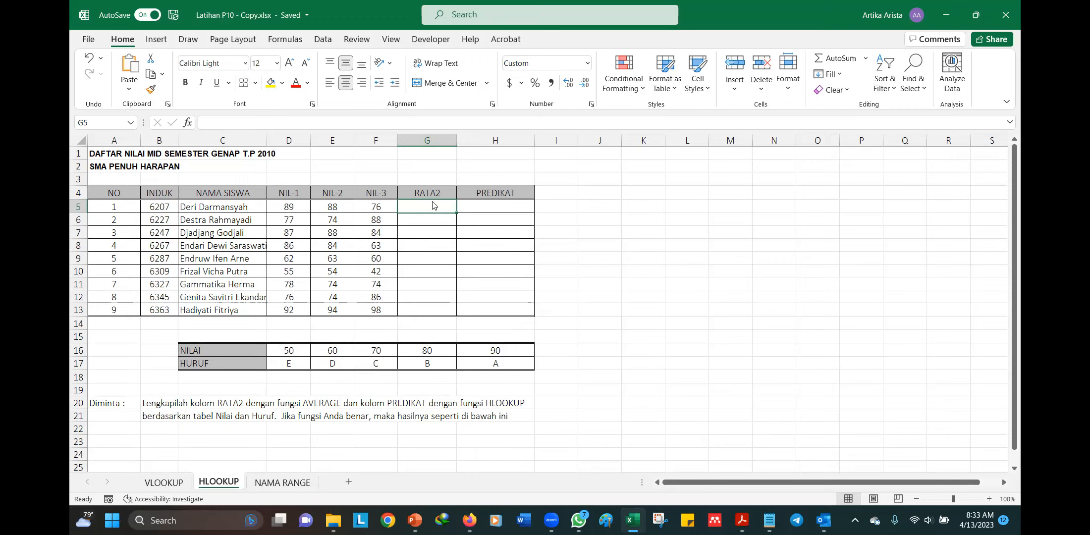
{"action": "mouse_move", "coordinate": [435, 205]}
{"action": "left_mouse_down"}
{"action": "mouse_move", "coordinate": [428, 253]}
{"action": "mouse_move", "coordinate": [443, 306]}
{"action": "left_mouse_up"}
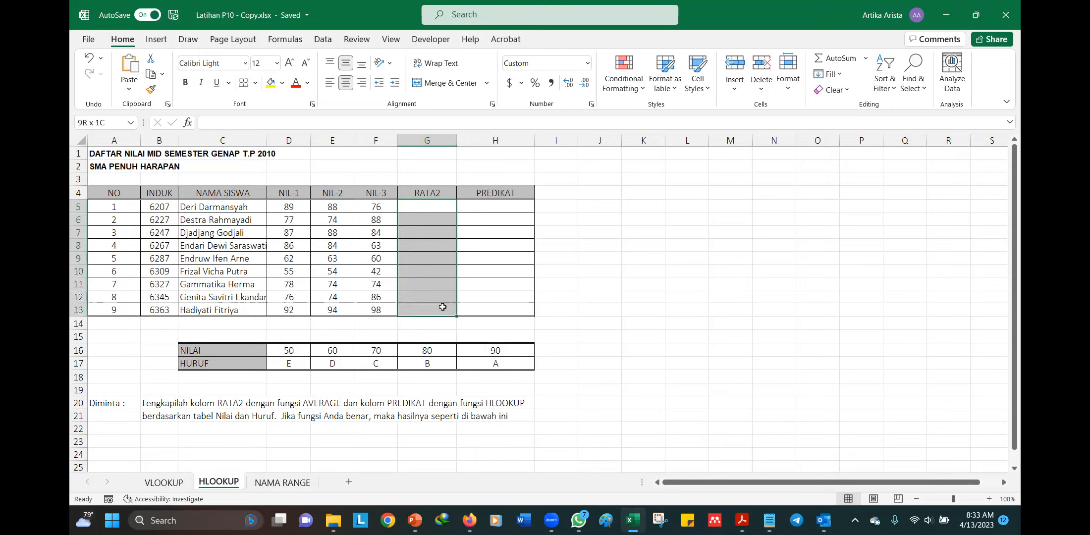
{"action": "left_click", "coordinate": [483, 206]}
{"action": "left_click_drag", "start_coordinate": [483, 206], "coordinate": [484, 307]}
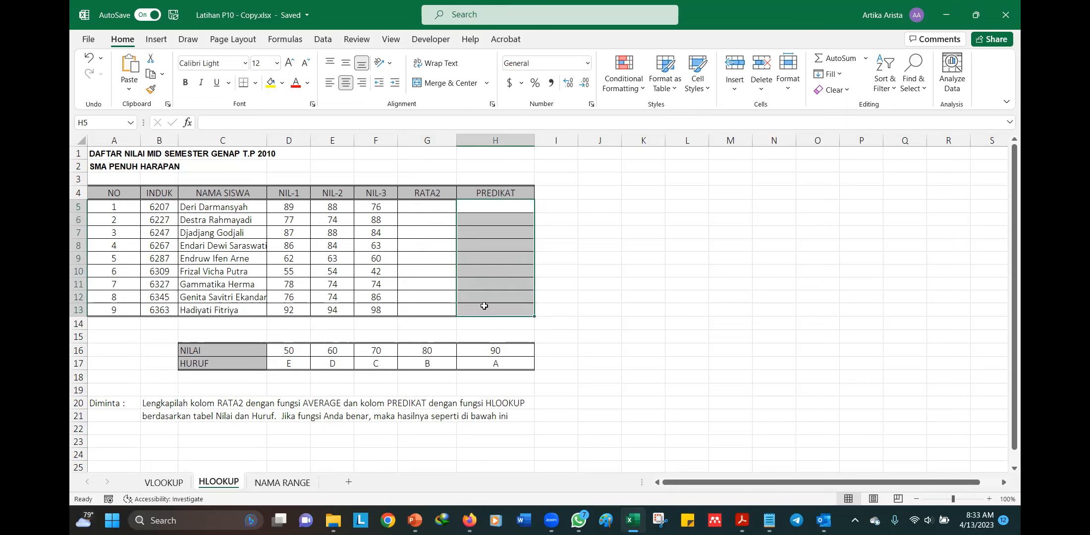
{"action": "left_click", "coordinate": [161, 486]}
{"action": "left_click", "coordinate": [214, 483]}
{"action": "left_click", "coordinate": [292, 483]}
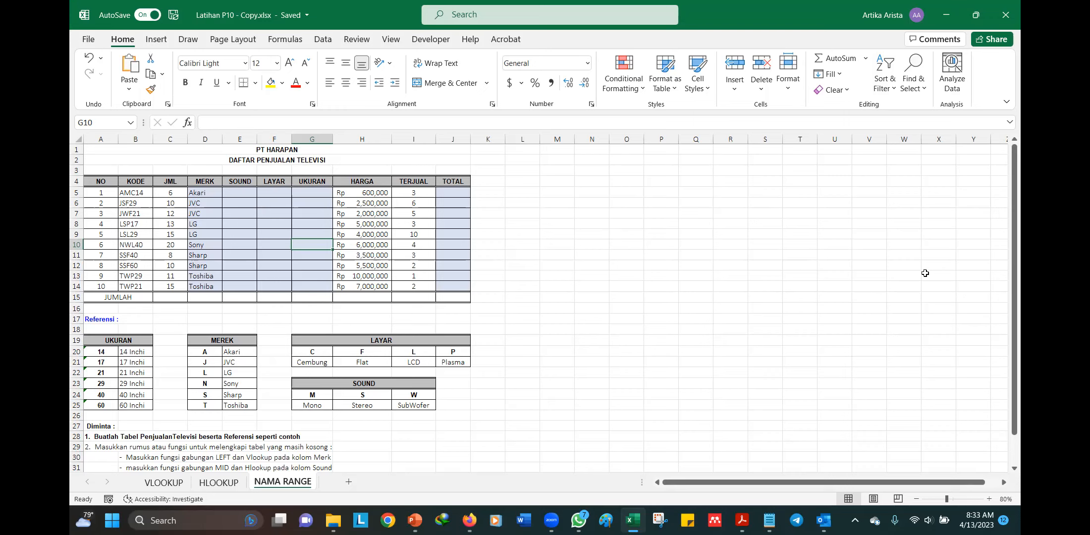
Switch to Firefox, close the share dialog on the YouTube Spreadsheet playlist, and copy the playlist's web address.
{"action": "left_click", "coordinate": [469, 519]}
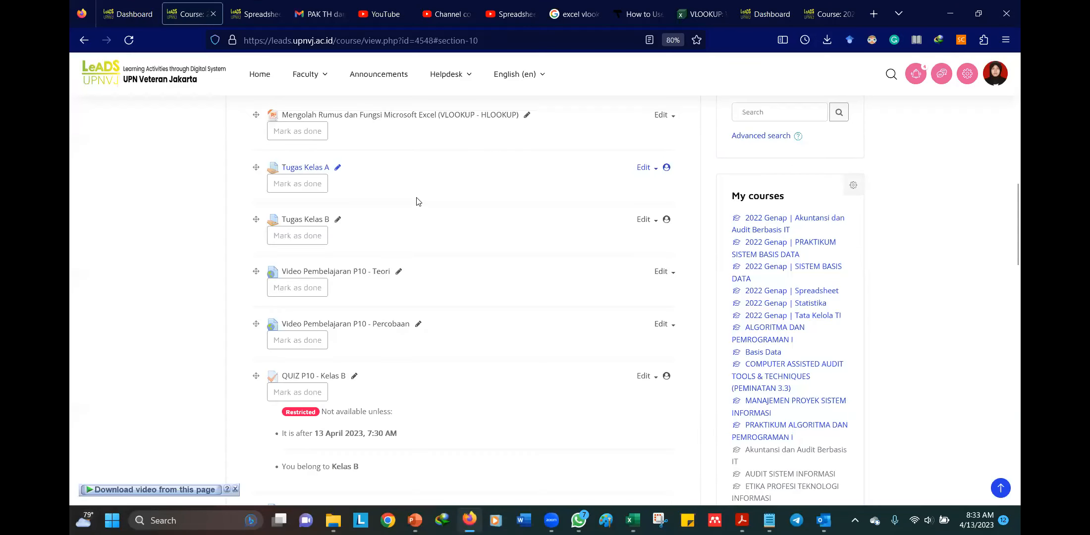
{"action": "left_click", "coordinate": [506, 12]}
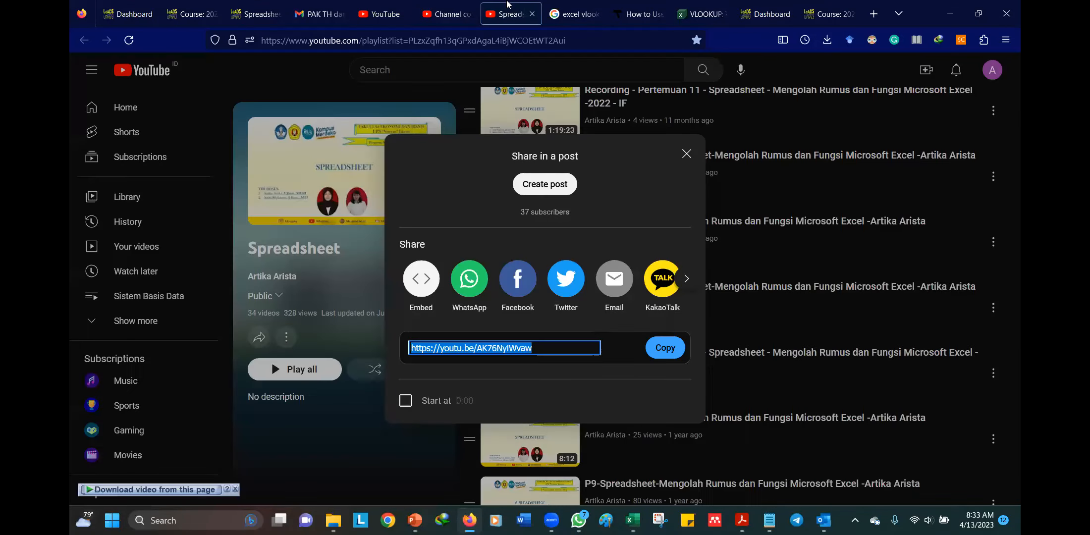
{"action": "left_click", "coordinate": [686, 154]}
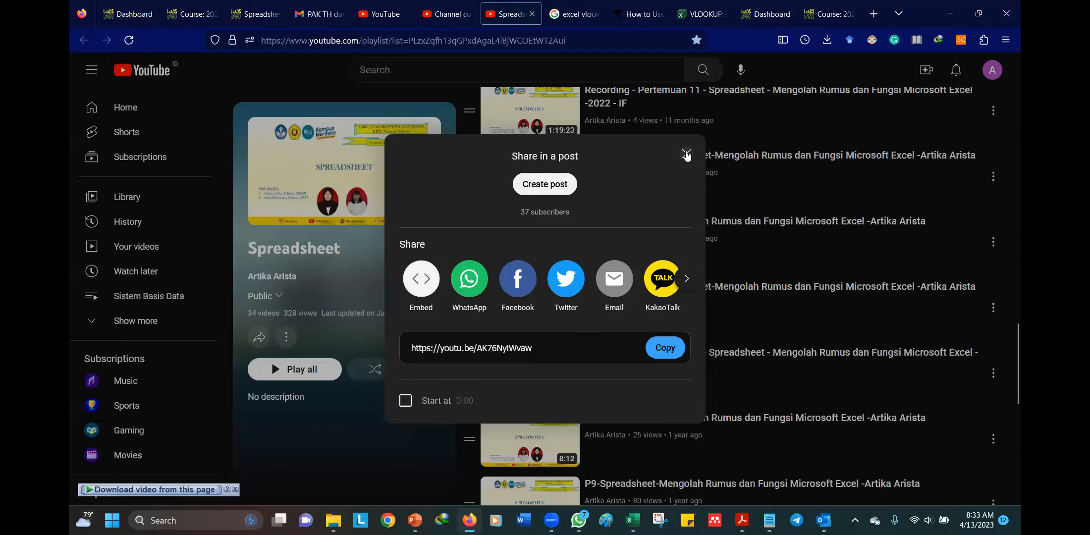
{"action": "left_click", "coordinate": [369, 41]}
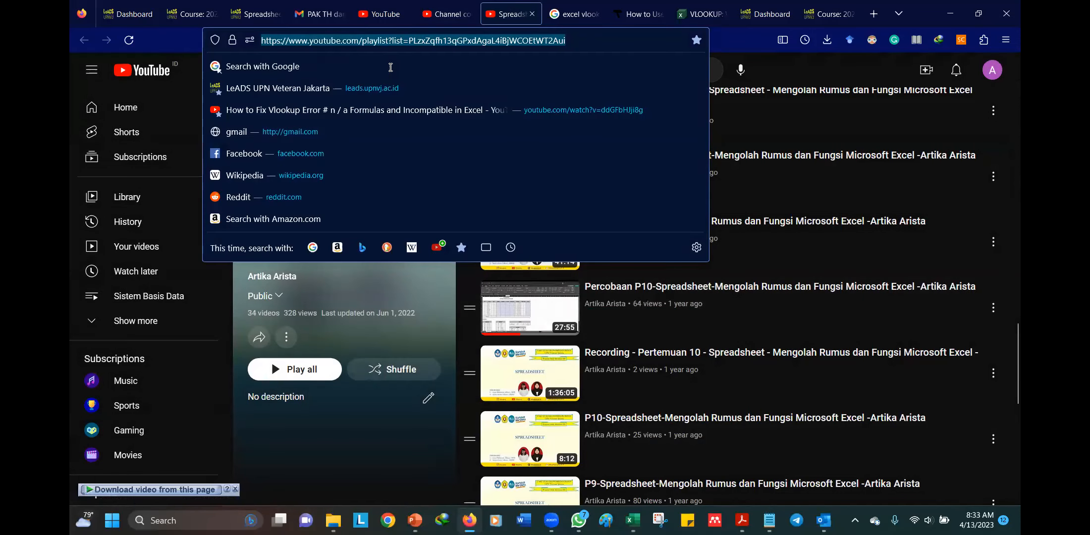
{"action": "right_click", "coordinate": [368, 42]}
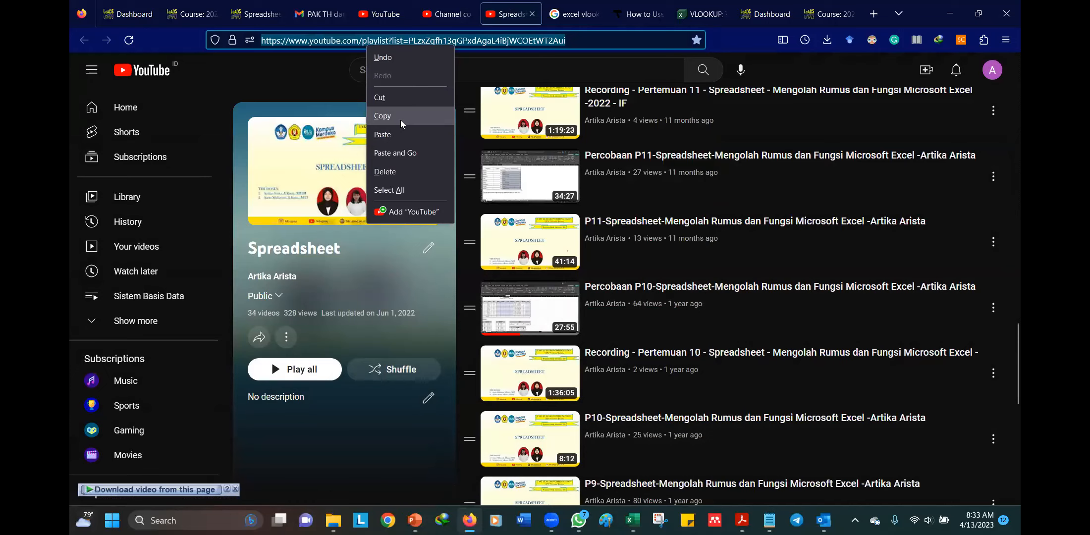
{"action": "left_click", "coordinate": [401, 119]}
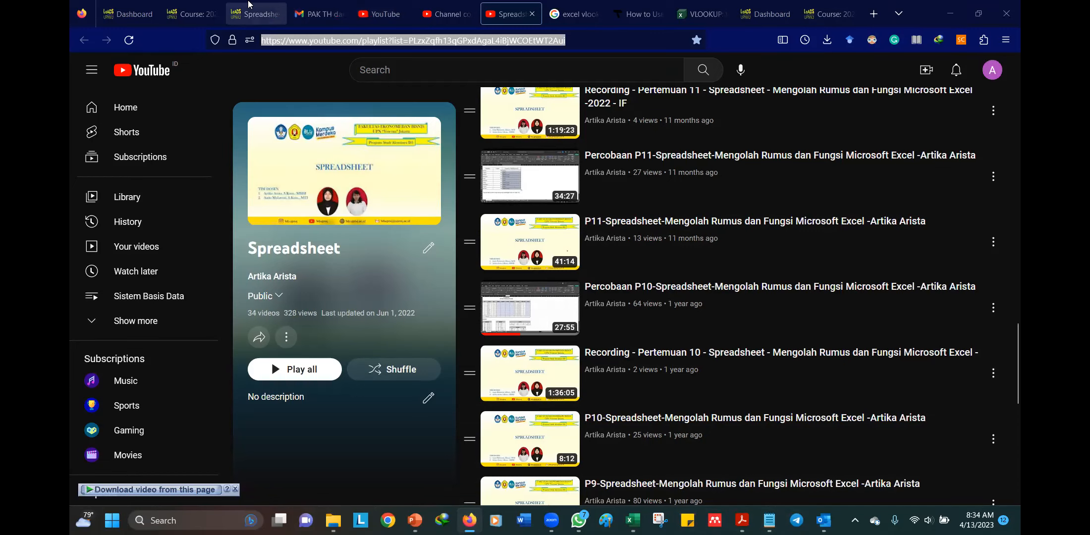
Open the Tugas Kelas B assignment from the LeADS course page in a new tab and check its due date.
{"action": "left_click", "coordinate": [249, 4]}
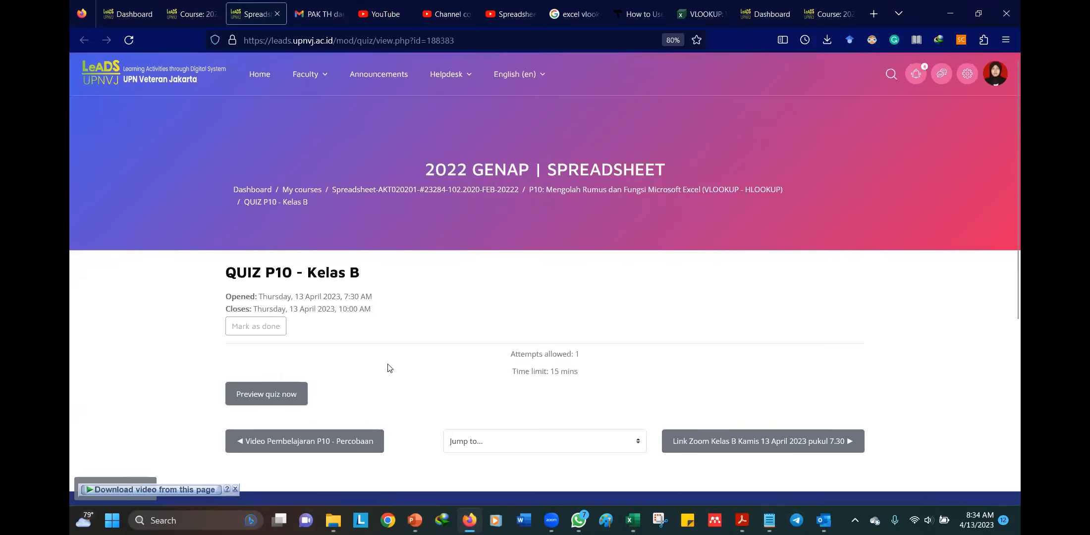
{"action": "left_click", "coordinate": [176, 4]}
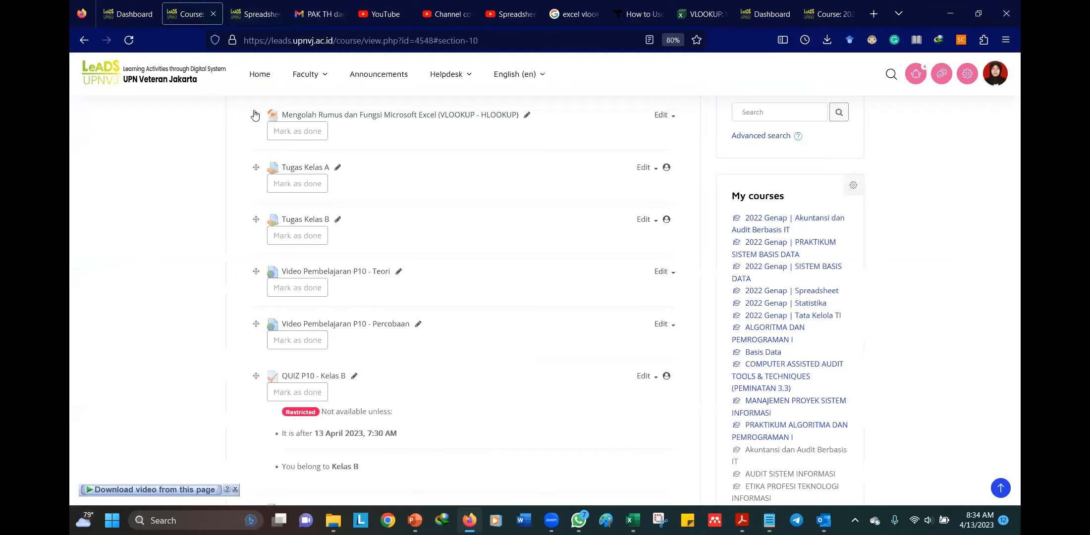
{"action": "right_click", "coordinate": [328, 222]}
{"action": "left_click", "coordinate": [329, 227]}
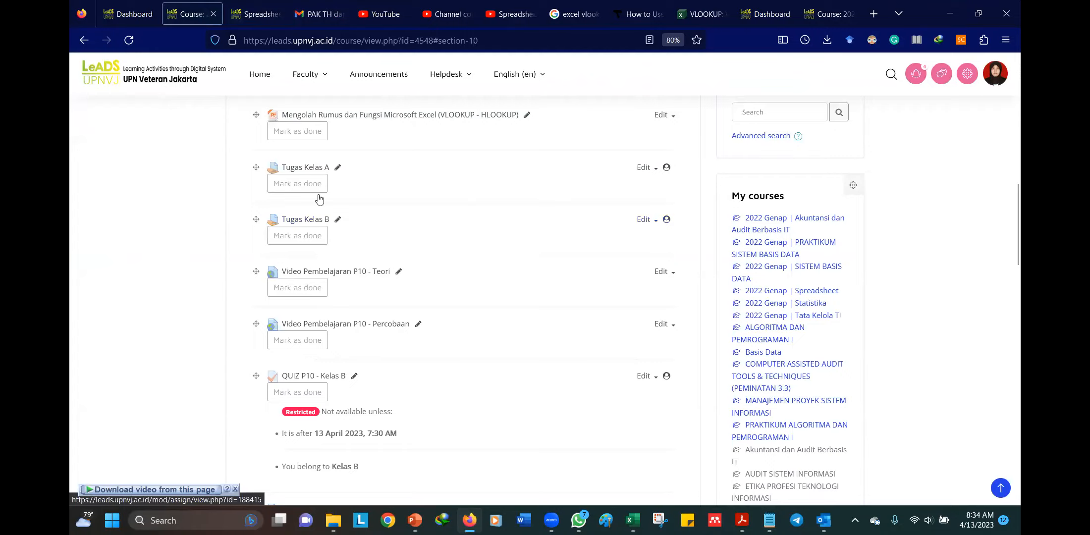
{"action": "key", "text": "ctrl+Tab"}
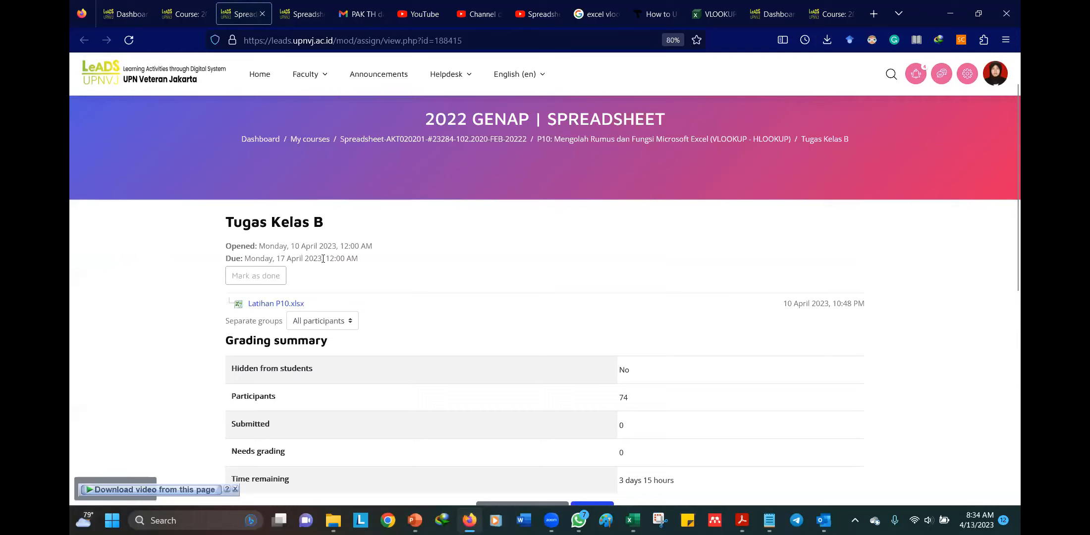
{"action": "left_click_drag", "start_coordinate": [276, 257], "coordinate": [367, 264]}
{"action": "left_click", "coordinate": [397, 276]}
Return to the Latihan P10 workbook in Excel and go over the VLOOKUP, HLOOKUP and NAMA RANGE exercises once more.
{"action": "mouse_move", "coordinate": [632, 520]}
{"action": "left_click", "coordinate": [633, 463]}
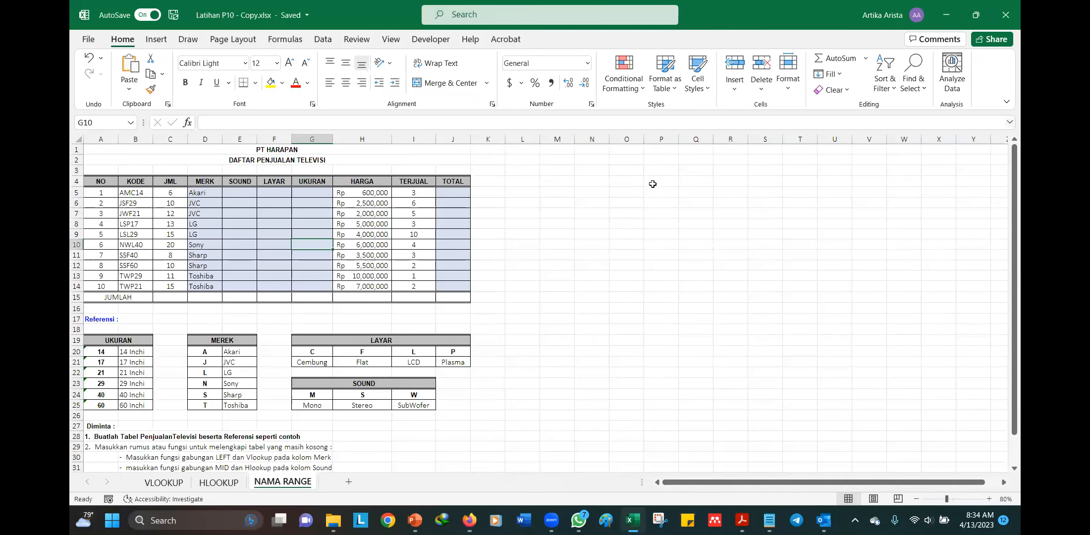
{"action": "left_click", "coordinate": [675, 290]}
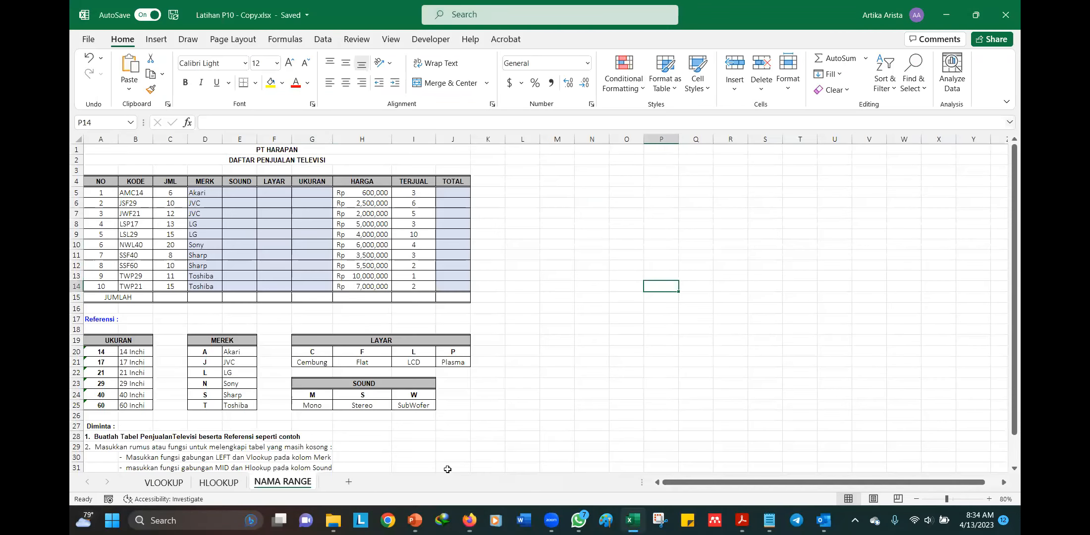
{"action": "left_click", "coordinate": [155, 481]}
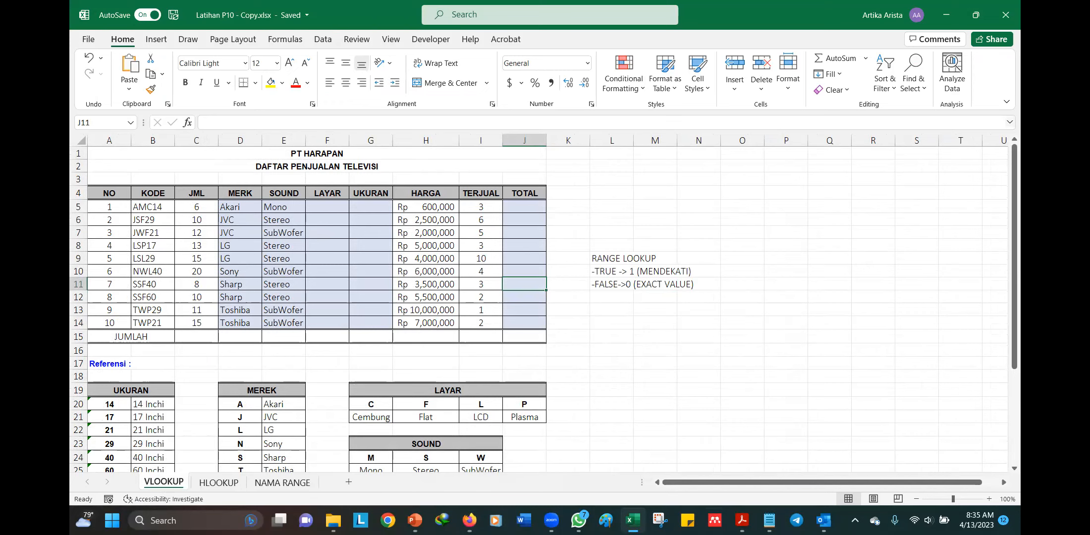
{"action": "left_click", "coordinate": [283, 483]}
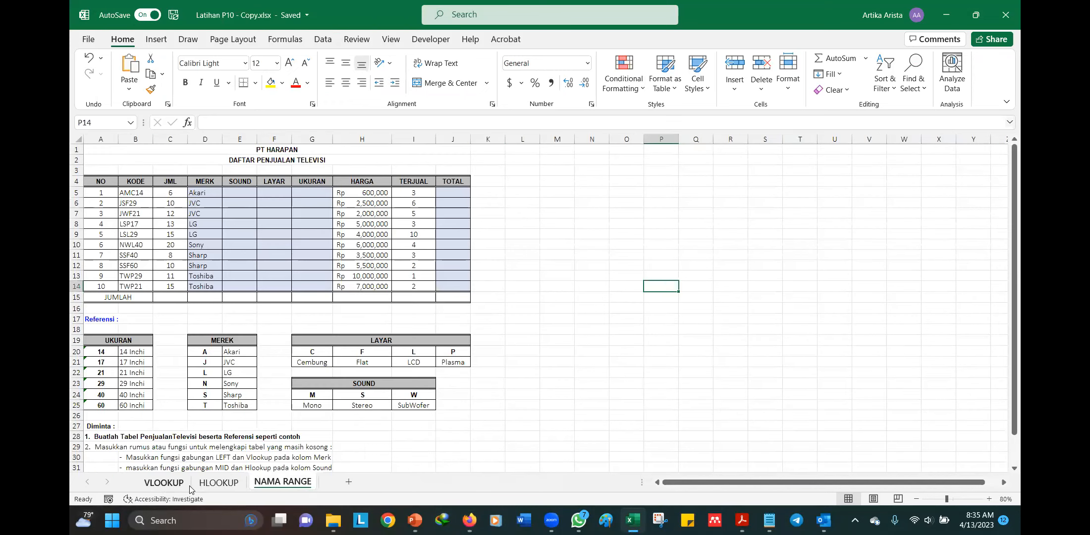
{"action": "left_click", "coordinate": [184, 489]}
{"action": "left_click", "coordinate": [218, 488]}
{"action": "left_click", "coordinate": [282, 483]}
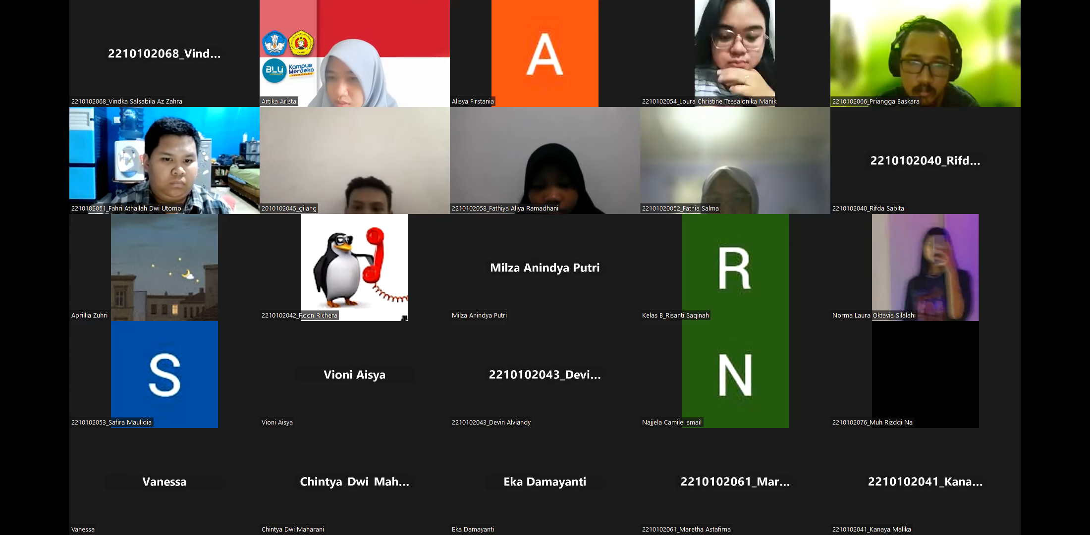
{"action": "key", "text": "Page_Down"}
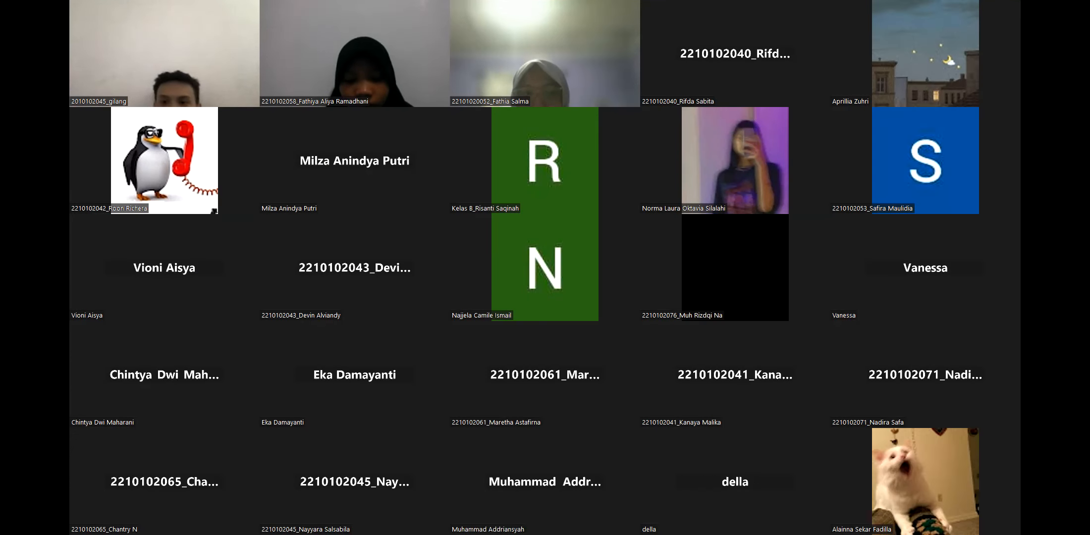